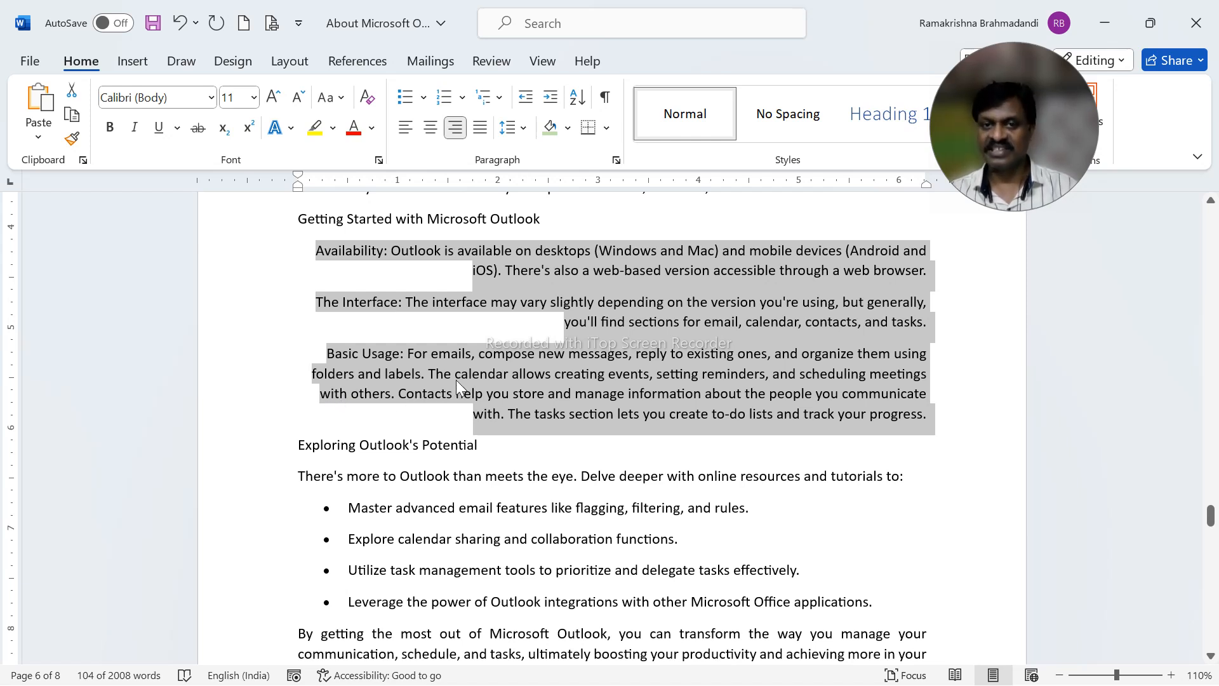
Justify the three selected paragraphs under the Getting Started with Microsoft Outlook heading
{"action": "key", "text": "ctrl+j"}
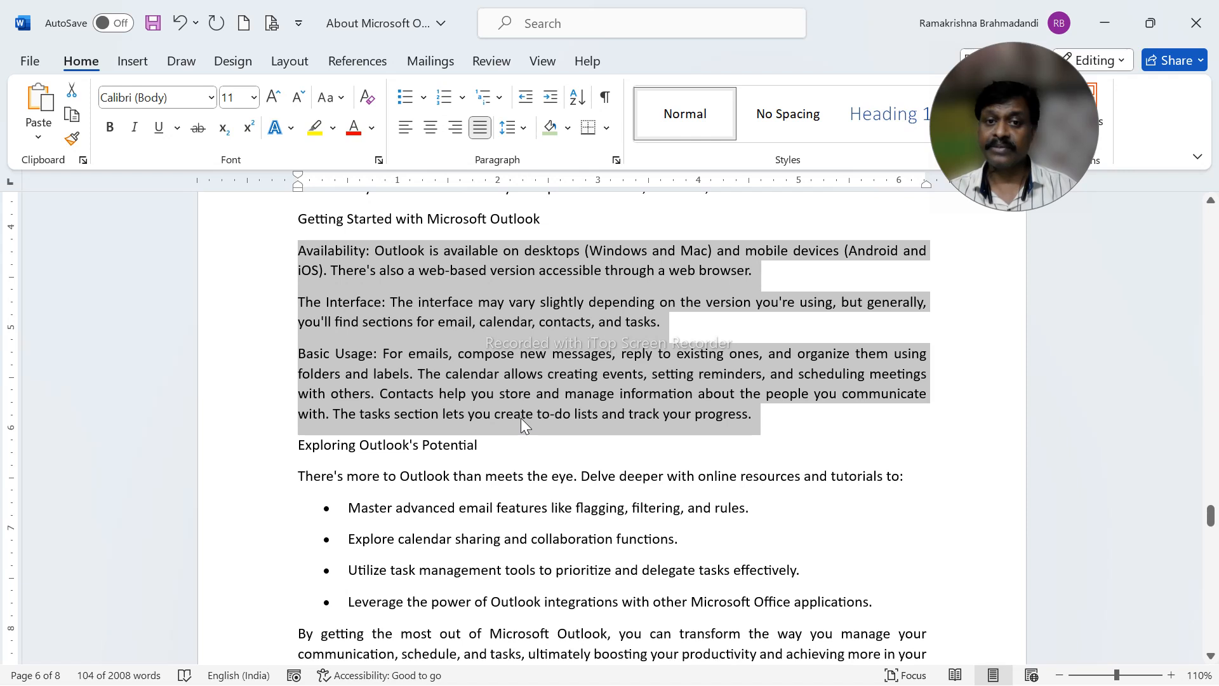
Add a right-aligned line reading 01-01-2024 directly below the MICROSOFT OFFICE title on page 2
{"action": "scroll", "coordinate": [520, 417], "scroll_direction": "up", "scroll_amount": 1}
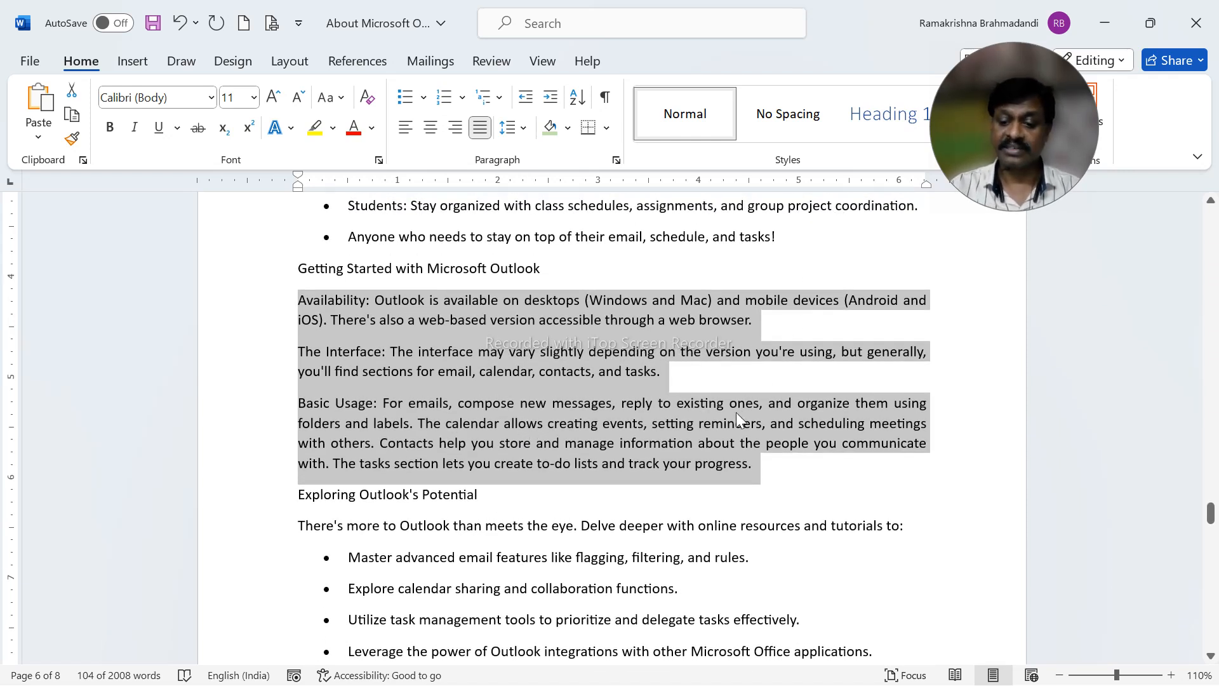
{"action": "scroll", "coordinate": [736, 414], "scroll_direction": "up", "scroll_amount": 12}
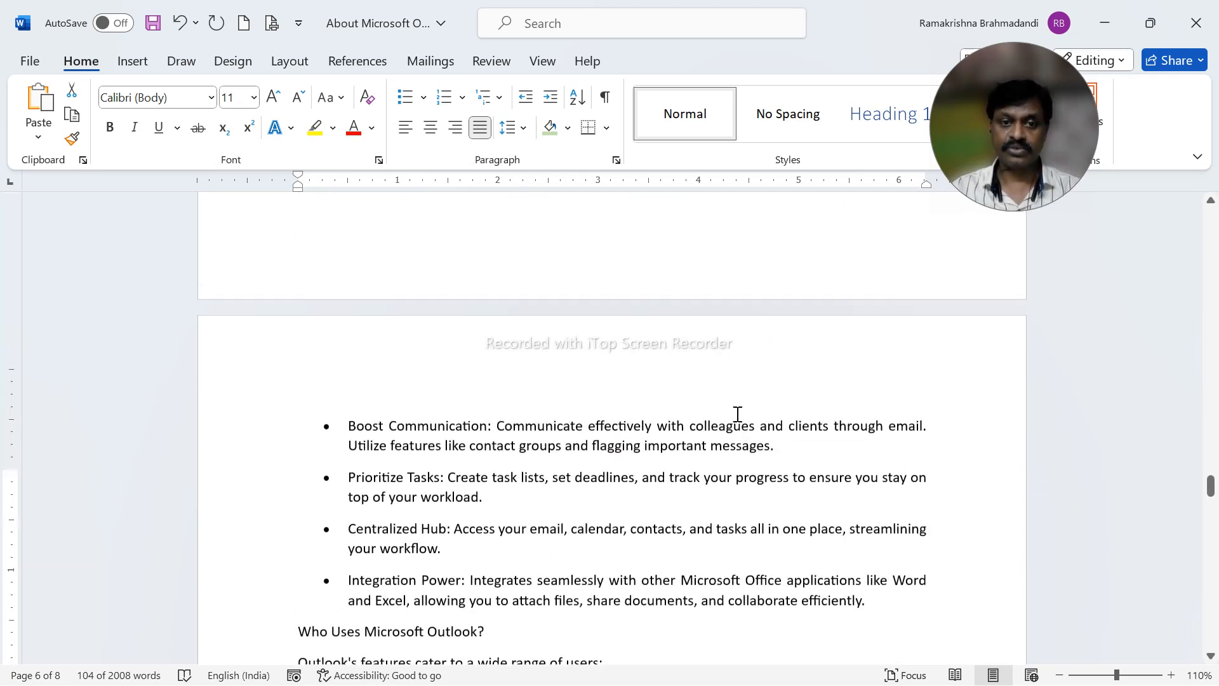
{"action": "scroll", "coordinate": [722, 464], "scroll_direction": "down", "scroll_amount": 3}
{"action": "scroll", "coordinate": [721, 468], "scroll_direction": "up", "scroll_amount": 13}
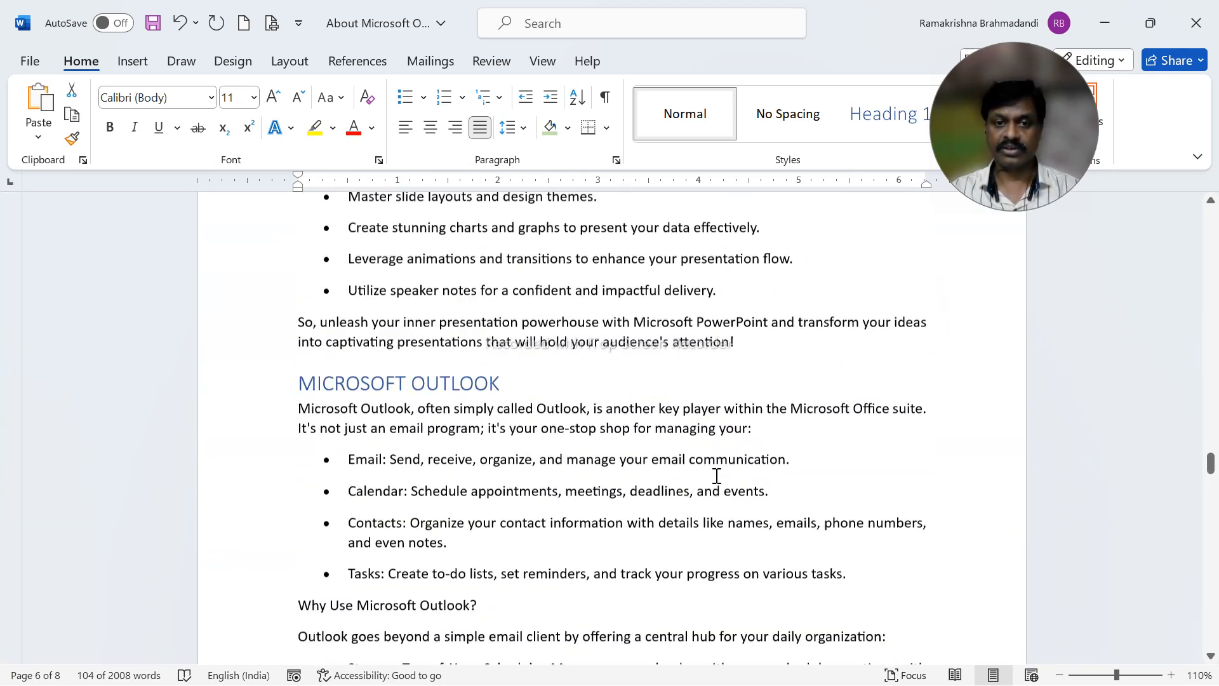
{"action": "scroll", "coordinate": [710, 480], "scroll_direction": "up", "scroll_amount": 7}
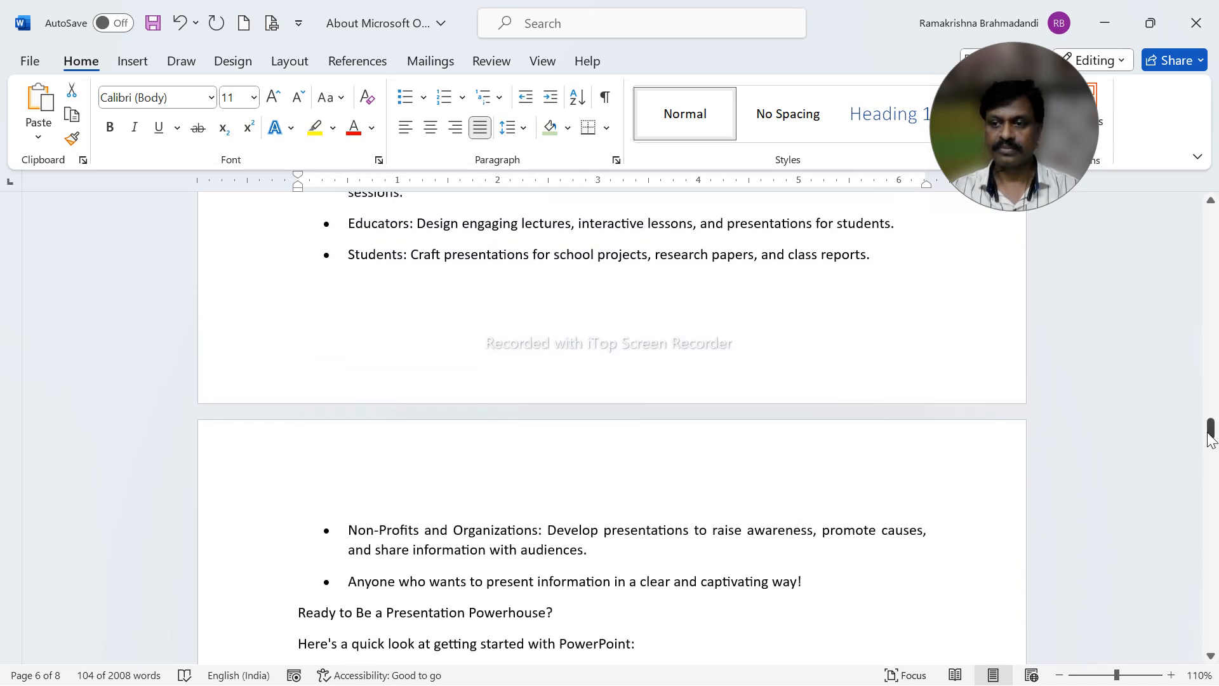
{"action": "left_click_drag", "start_coordinate": [1211, 429], "coordinate": [1213, 281]}
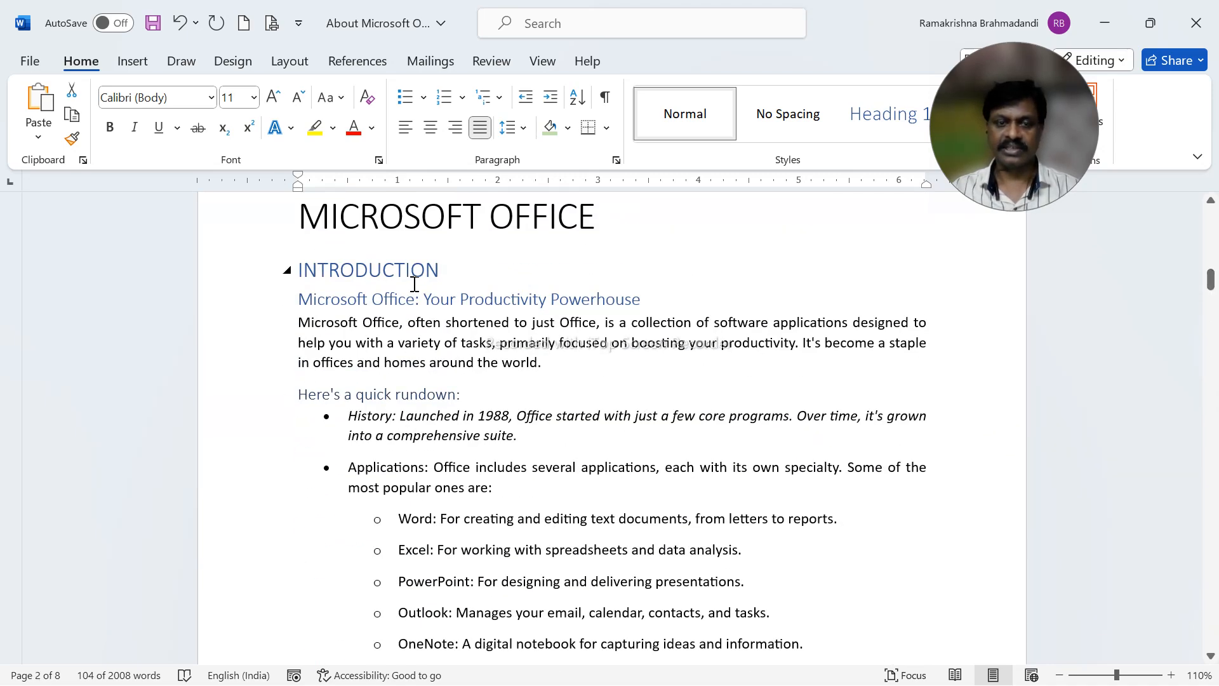
{"action": "left_click", "coordinate": [621, 224]}
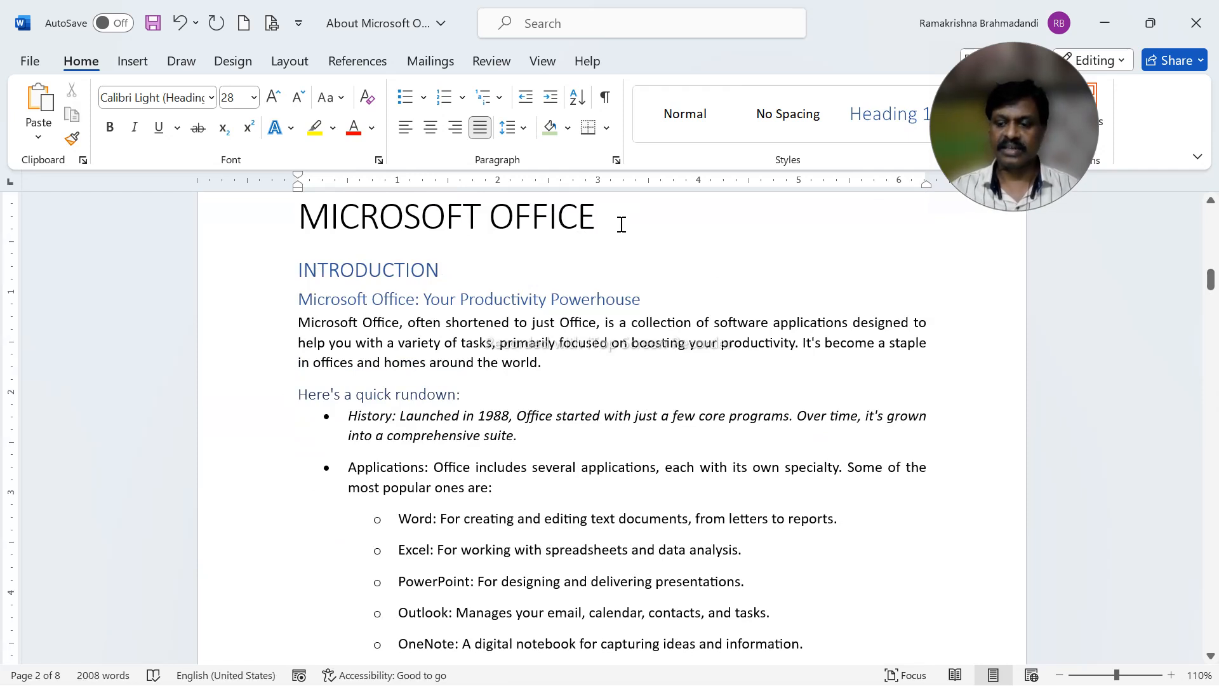
{"action": "key", "text": "Return"}
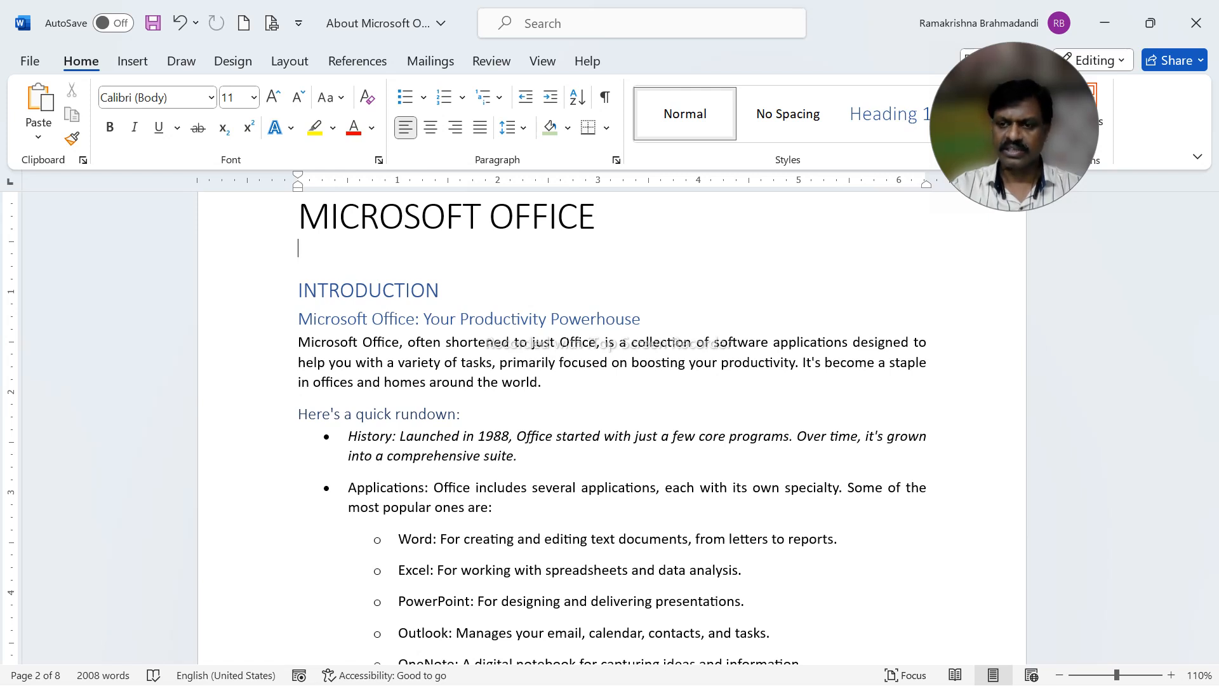
{"action": "type", "text": "01"}
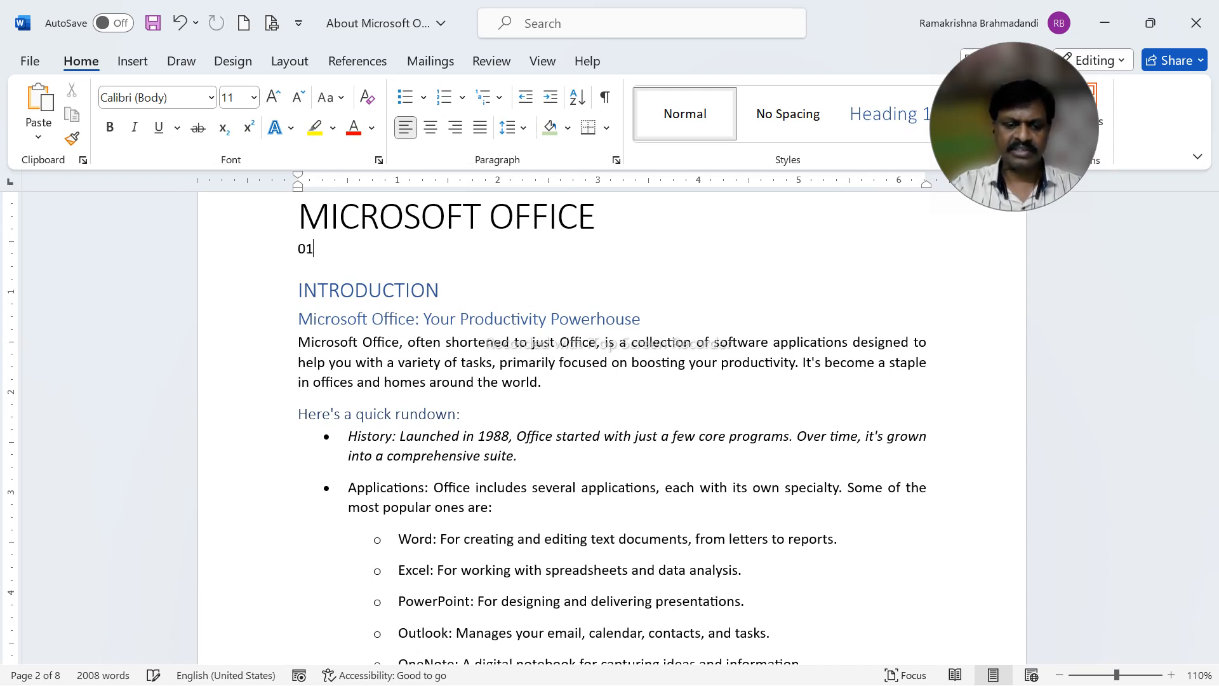
{"action": "type", "text": "-01-2024"}
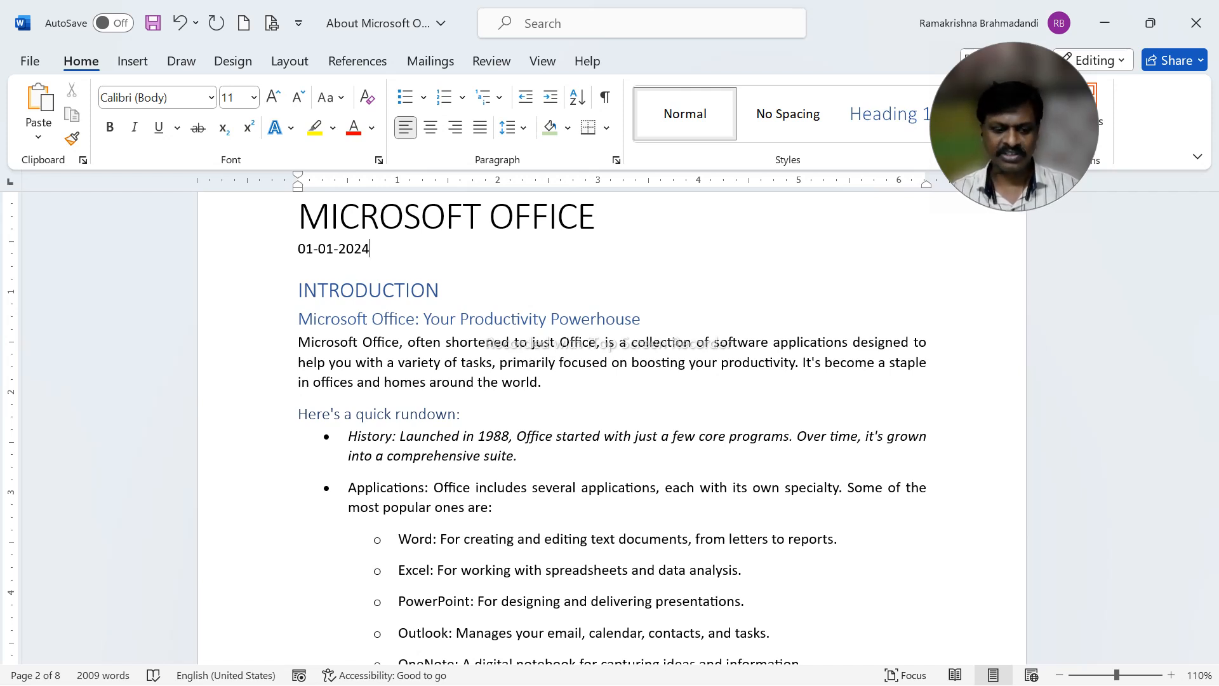
{"action": "key", "text": "ctrl+r"}
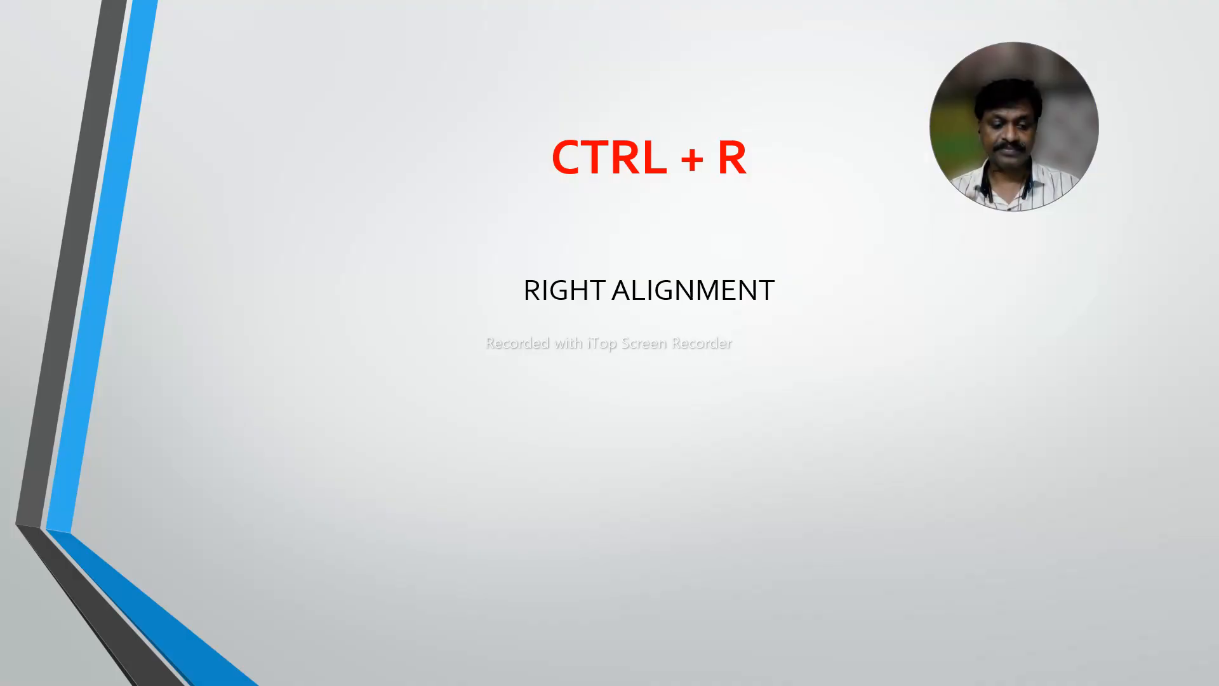
Advance the slideshow to the CTRL + S slide, switch to the About Microsoft Office document in Word and save it
{"action": "key", "text": "Right"}
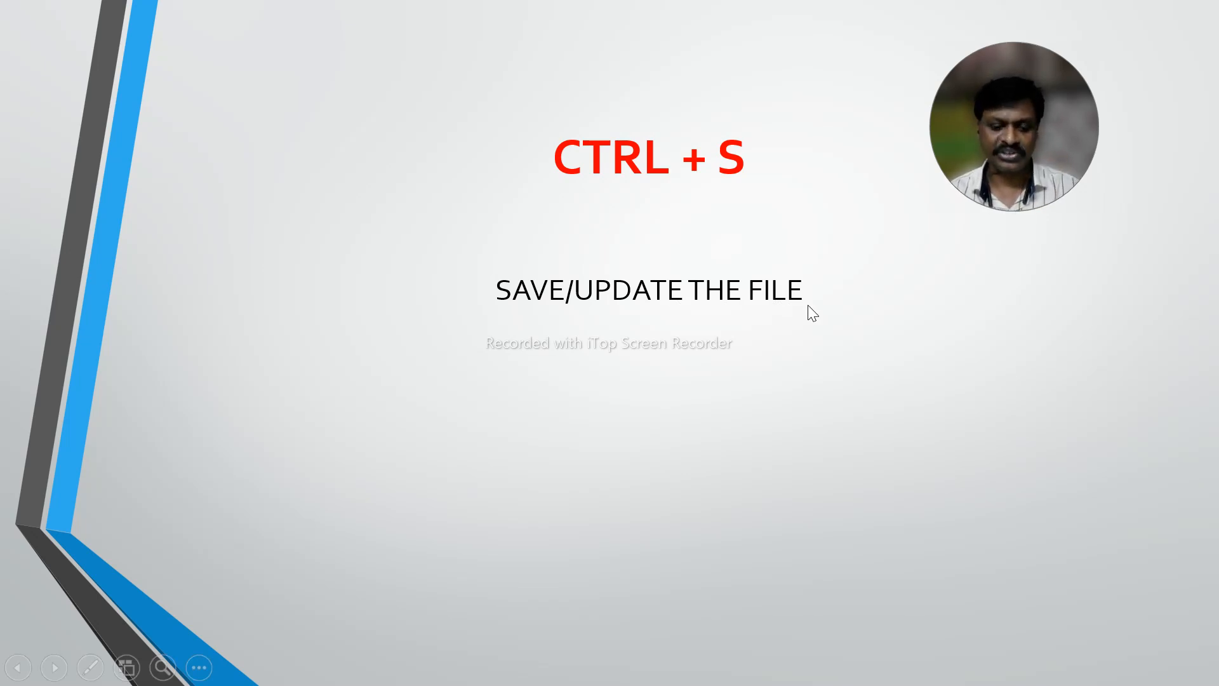
{"action": "key", "text": "alt+Tab"}
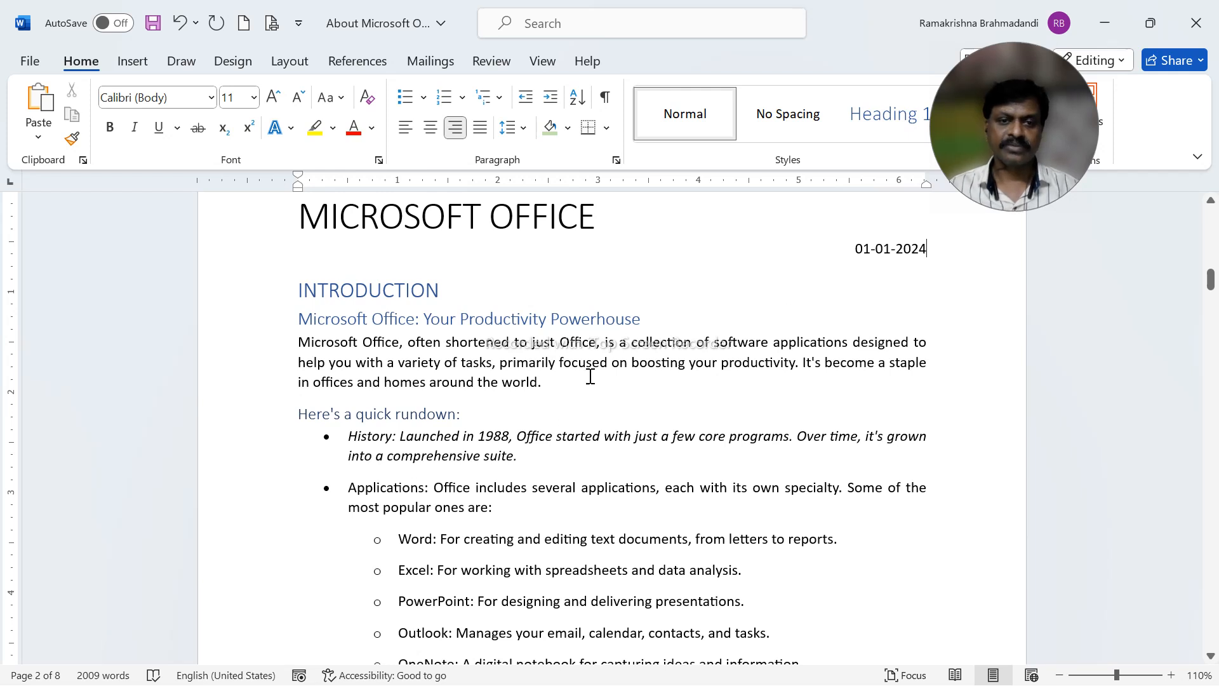
{"action": "left_click", "coordinate": [559, 340]}
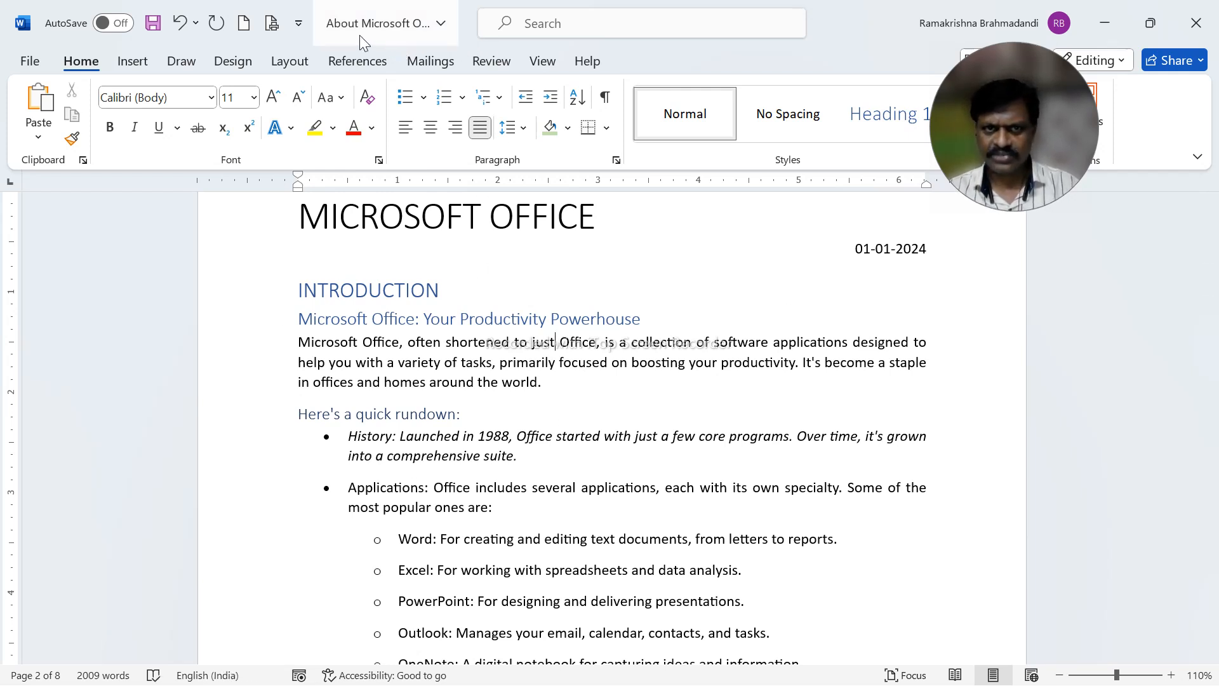
{"action": "key", "text": "ctrl+s"}
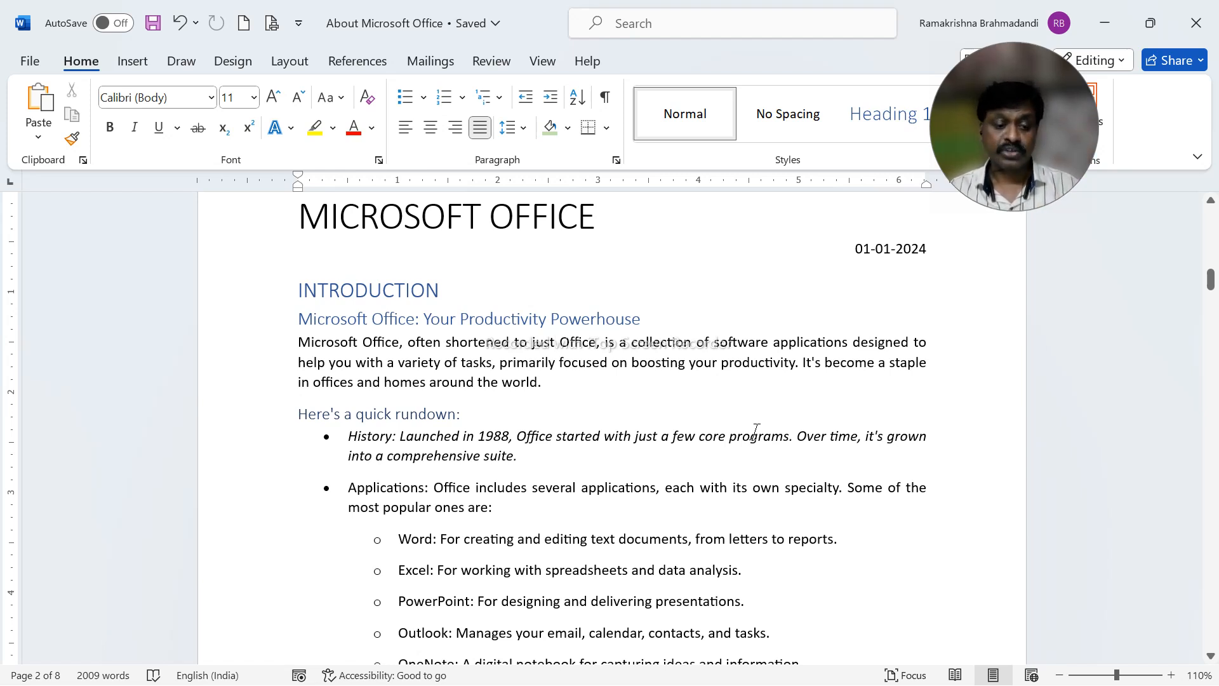
Create a new blank document containing the lines MICROSOFT WORD and WORDPROCESSOR
{"action": "key", "text": "ctrl+n"}
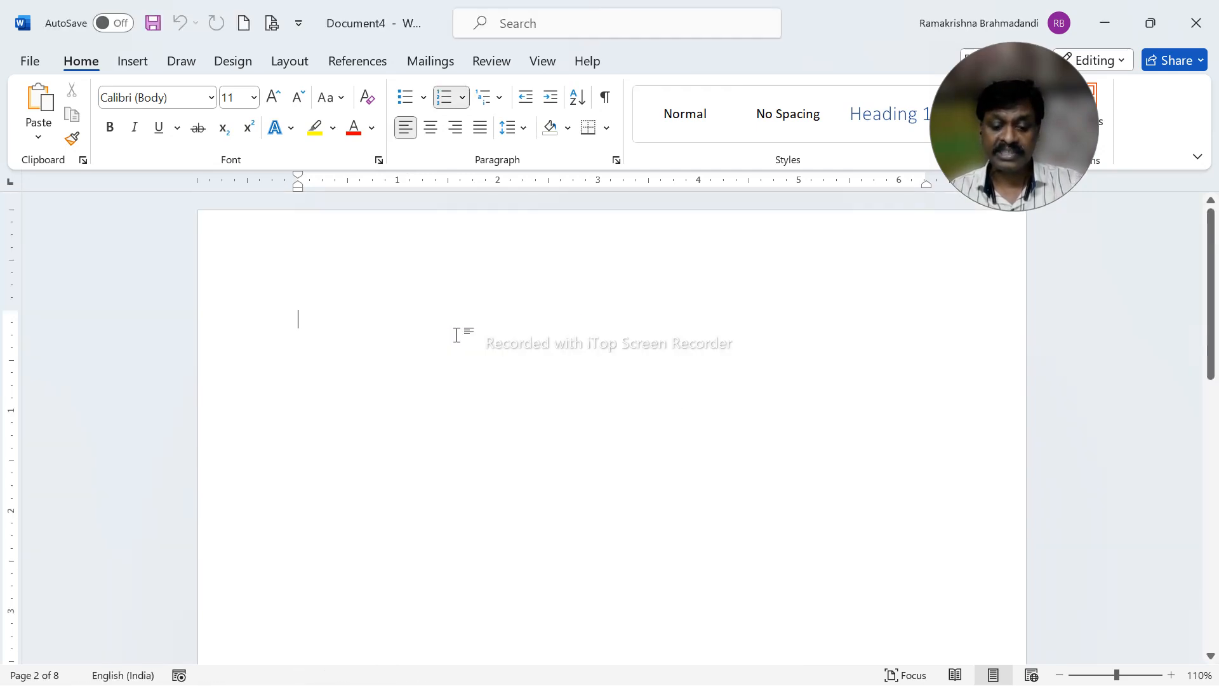
{"action": "type", "text": "MICROSO"}
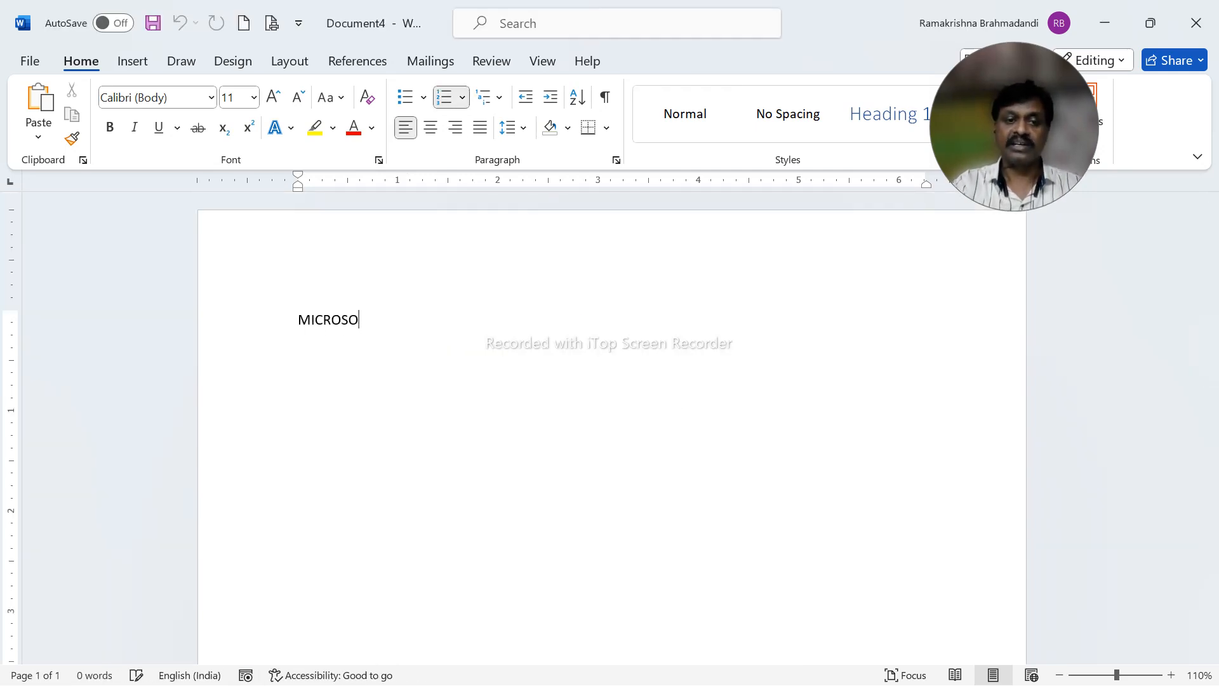
{"action": "type", "text": "FT WORD"}
{"action": "key", "text": "Return"}
{"action": "type", "text": "W"}
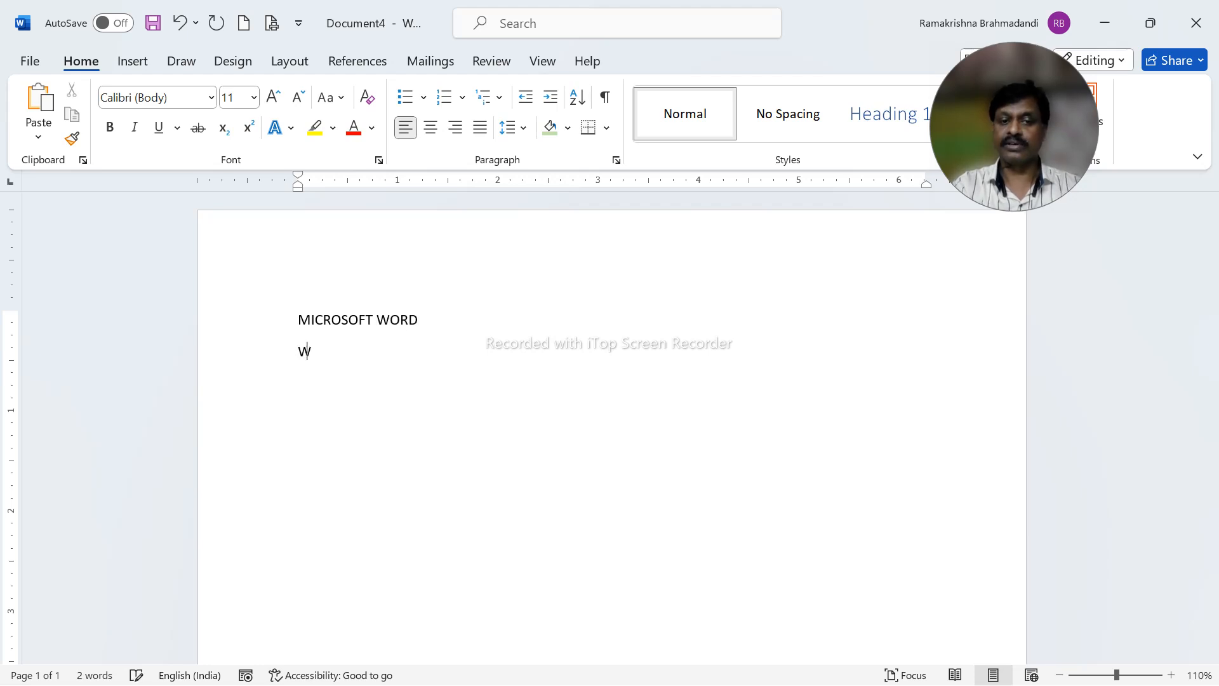
{"action": "type", "text": "ORDPROCESSOR"}
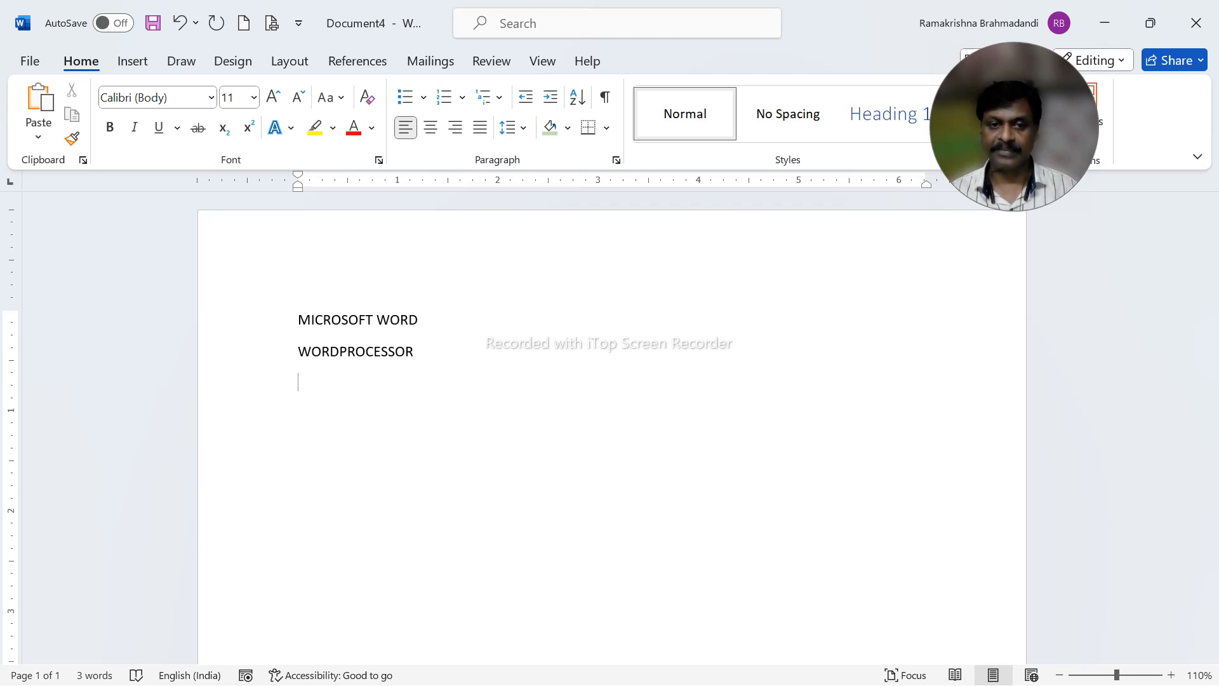
Save the new document as MICROSOFT WORD in the local Documents folder and close it
{"action": "key", "text": "ctrl+s"}
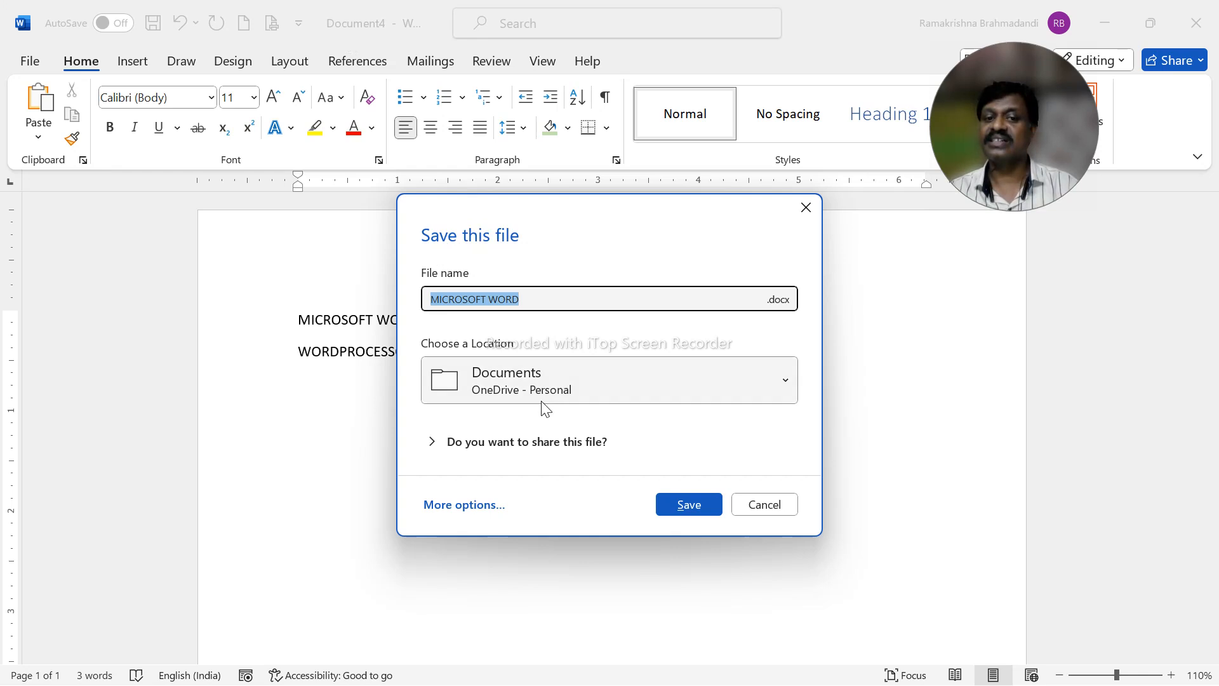
{"action": "left_click", "coordinate": [464, 515]}
{"action": "left_click", "coordinate": [244, 381]}
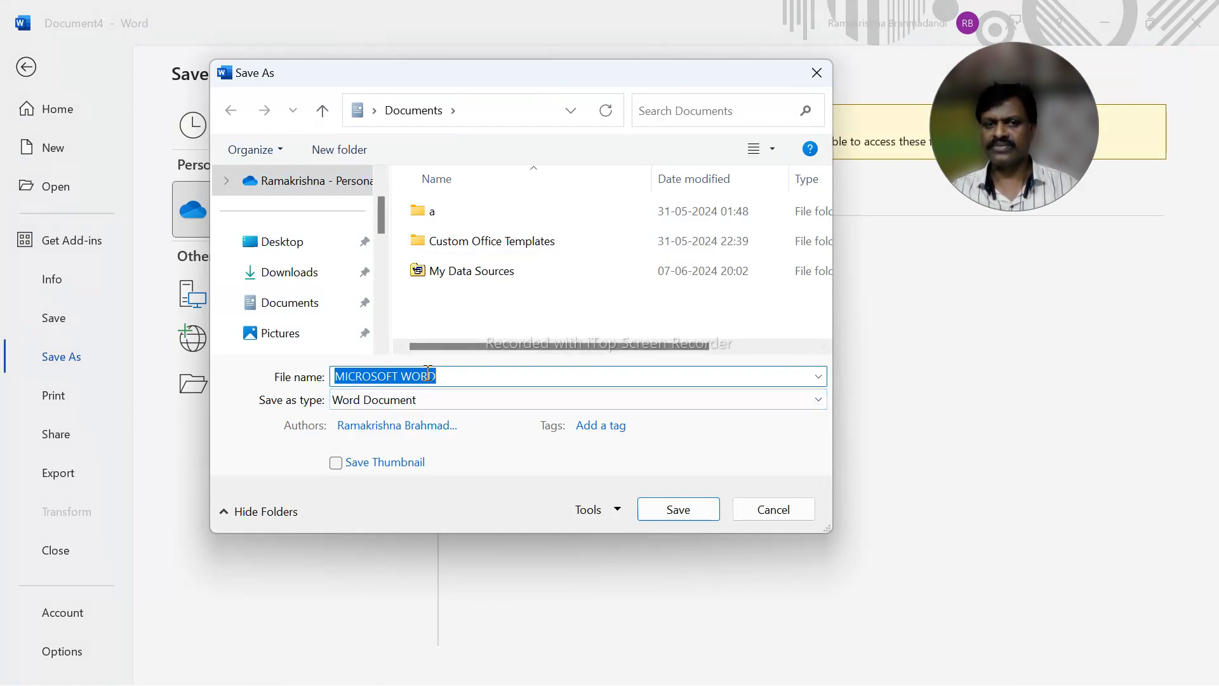
{"action": "left_click", "coordinate": [677, 510]}
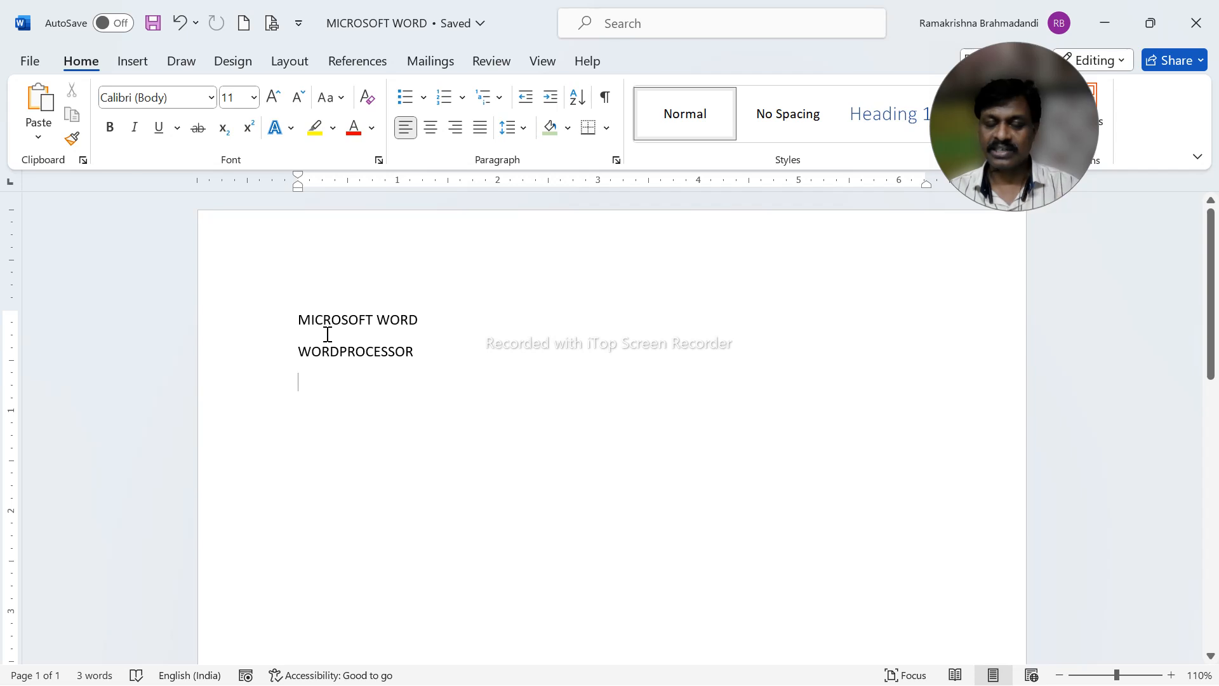
{"action": "left_click", "coordinate": [1196, 23]}
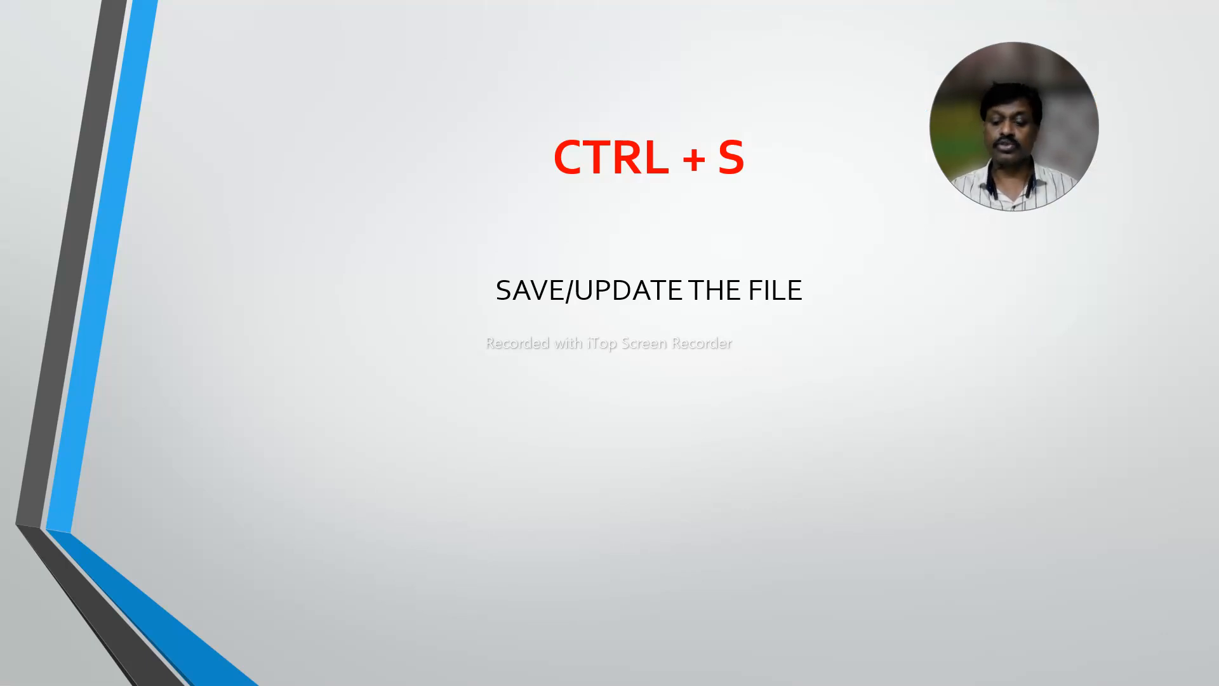
Advance the slideshow to the Save As slide, switch back to Word and make the MICROSOFT OFFICE title bold and red
{"action": "key", "text": "Right"}
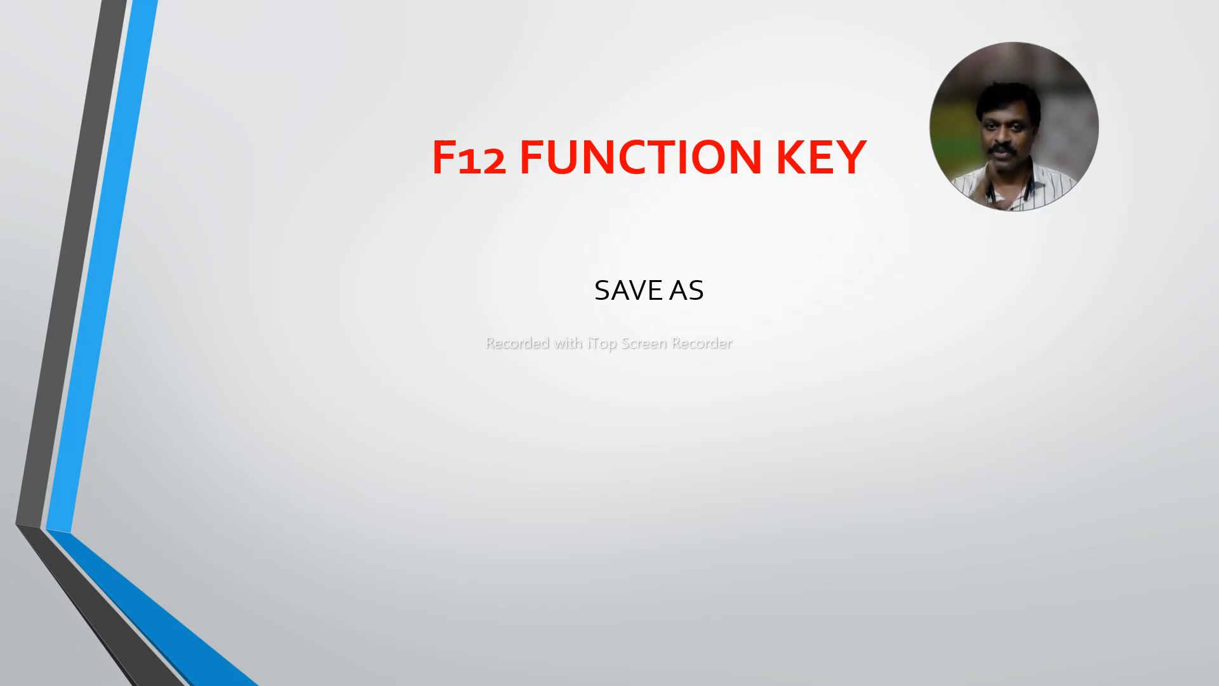
{"action": "key", "text": "alt+Tab"}
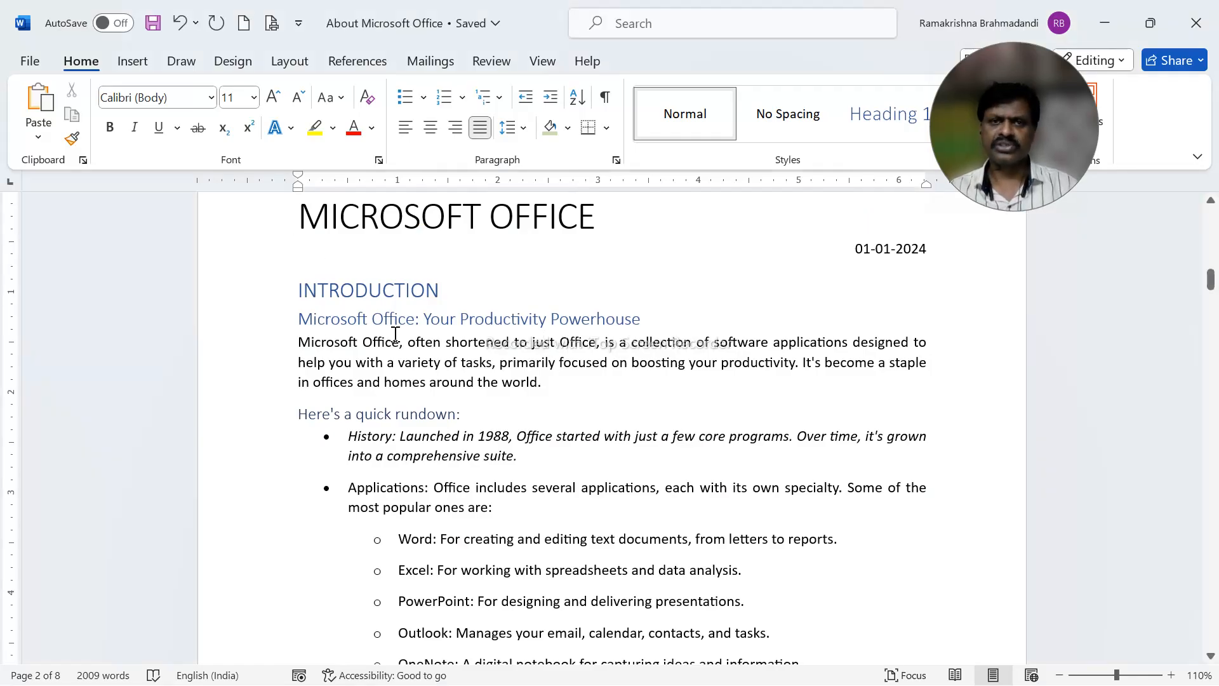
{"action": "left_click", "coordinate": [495, 318]}
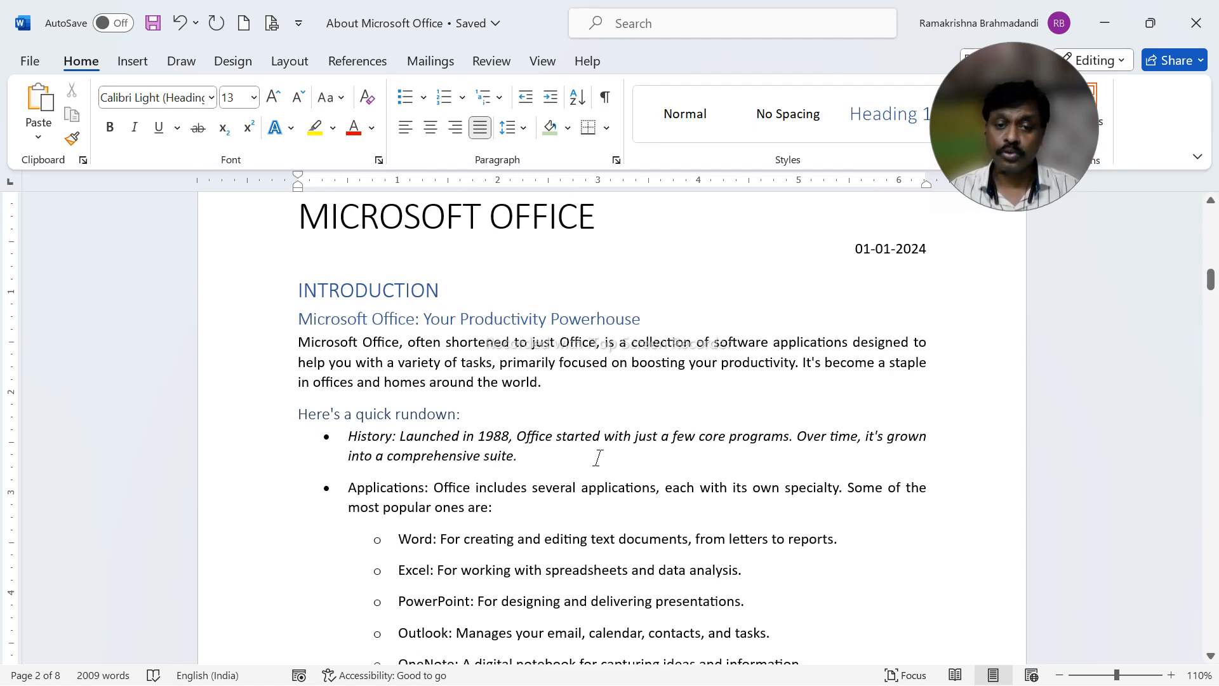
{"action": "scroll", "coordinate": [598, 457], "scroll_direction": "up", "scroll_amount": 2}
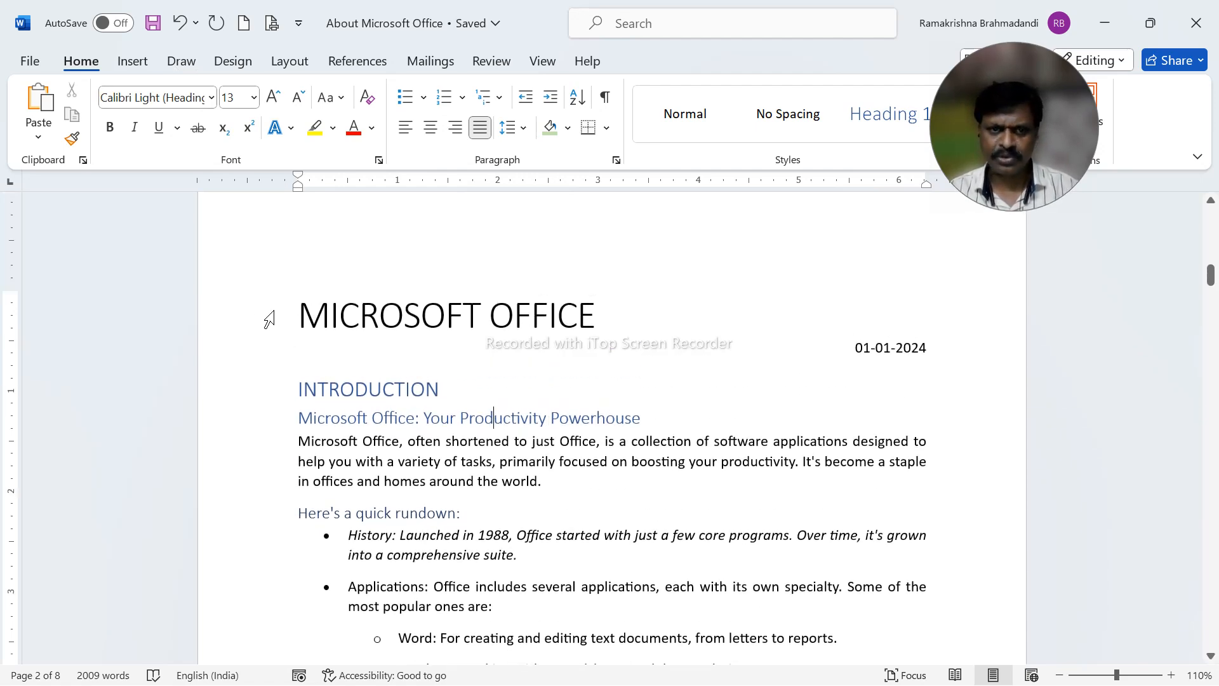
{"action": "left_click", "coordinate": [252, 321]}
{"action": "left_click", "coordinate": [271, 279]}
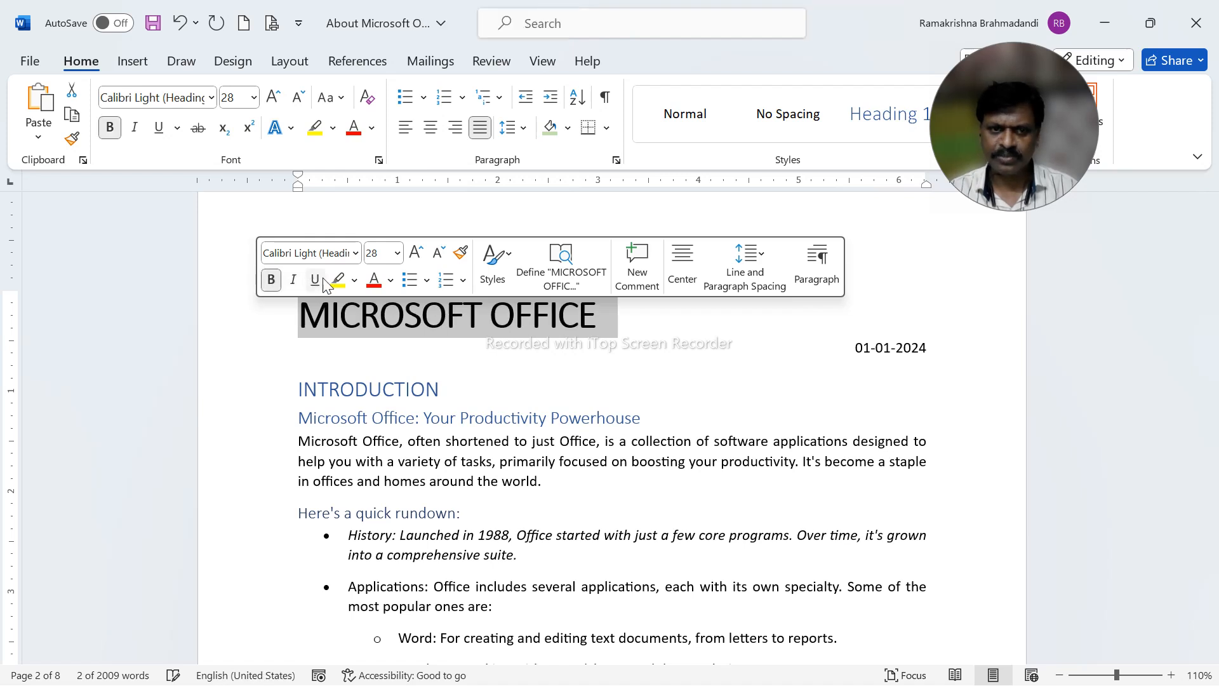
{"action": "left_click", "coordinate": [378, 284]}
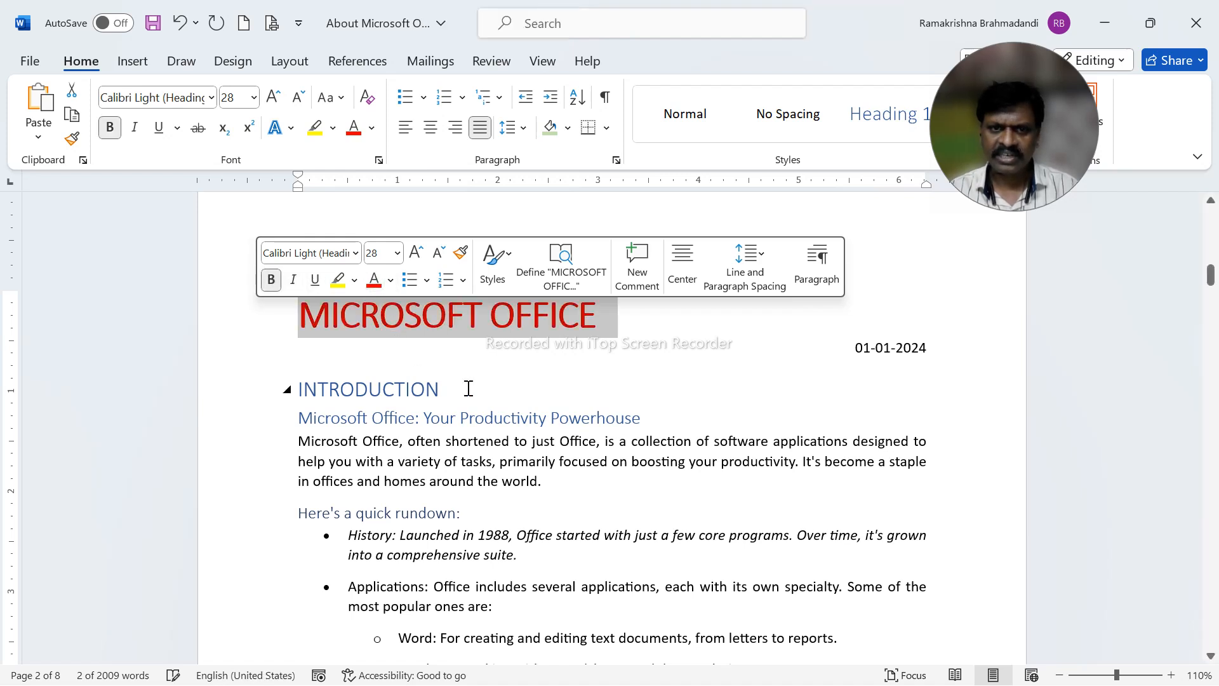
{"action": "left_click", "coordinate": [687, 457]}
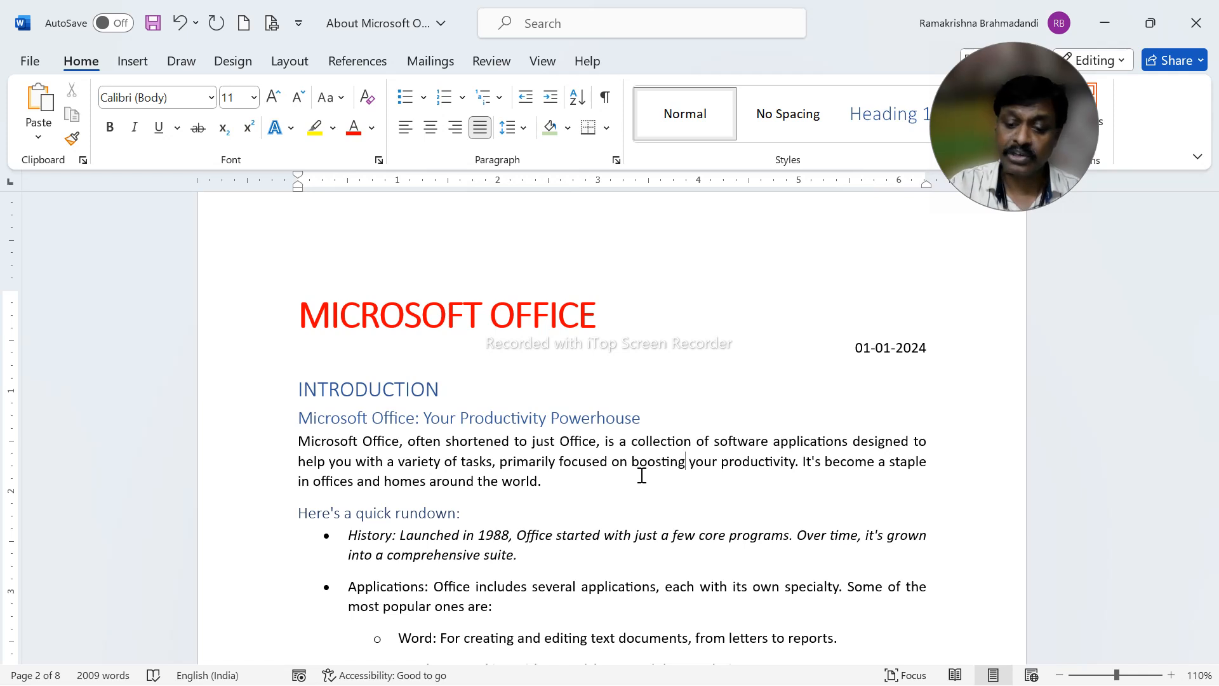
Save a copy of the document to the Desktop as About Microsoft Office RK, check its desktop file and return to Word
{"action": "key", "text": "F12"}
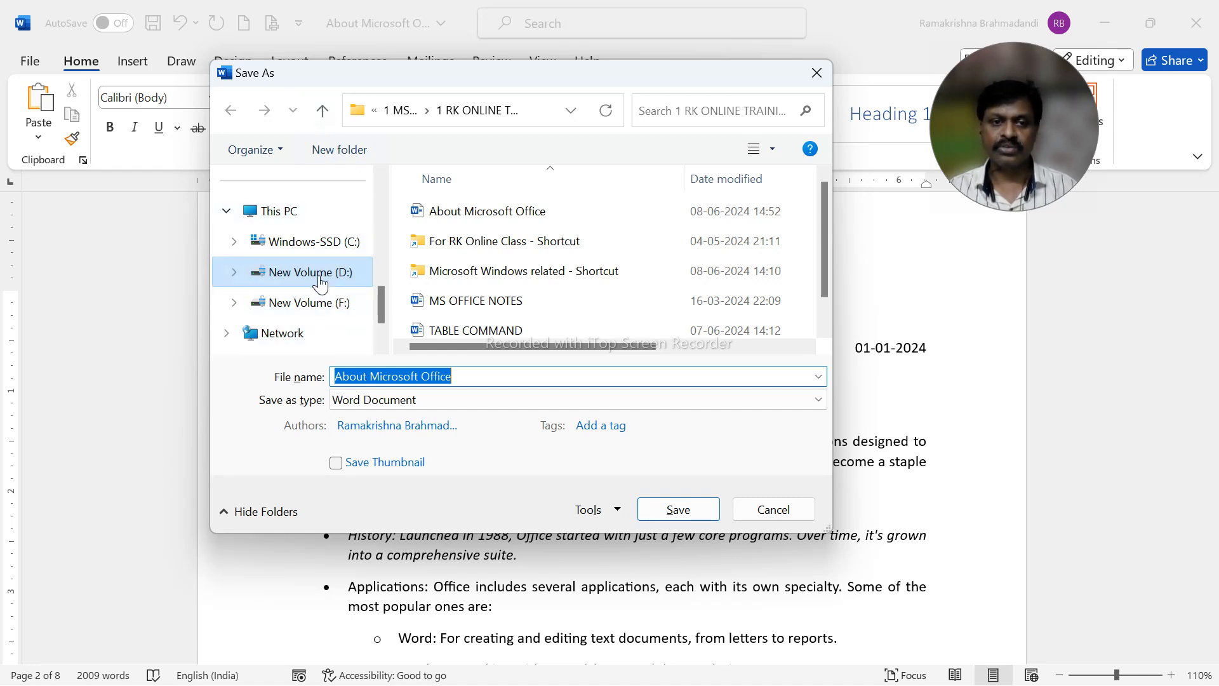
{"action": "scroll", "coordinate": [320, 280], "scroll_direction": "up", "scroll_amount": 5}
{"action": "left_click", "coordinate": [294, 241]}
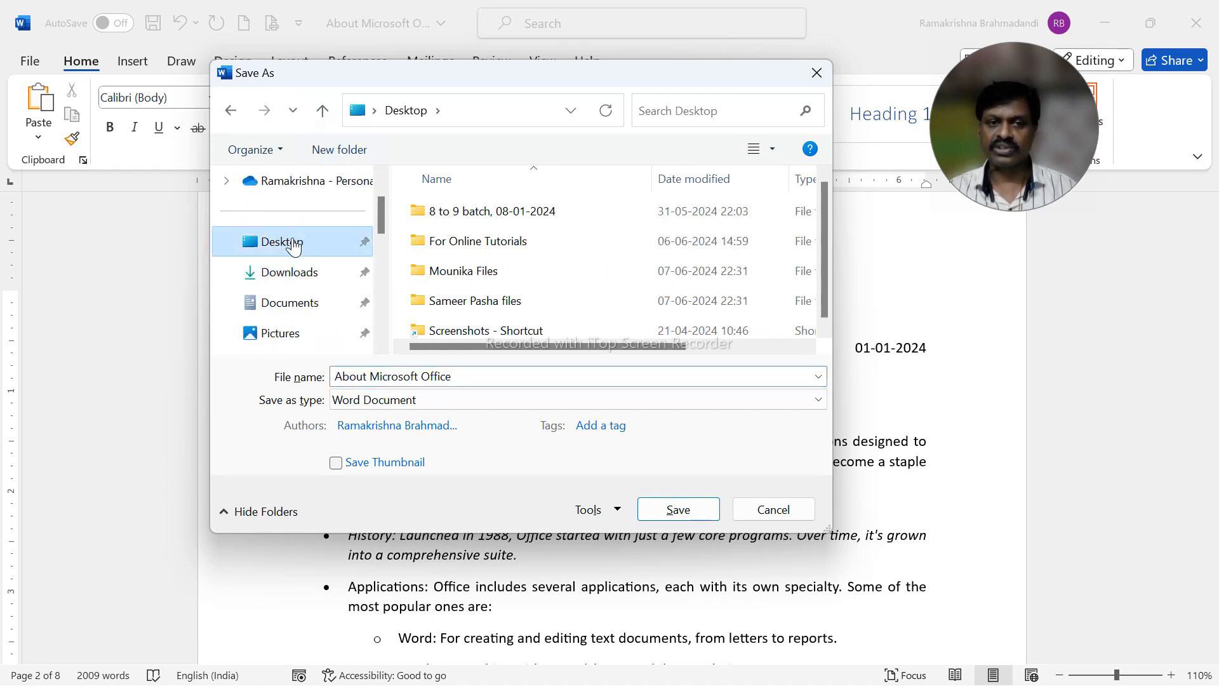
{"action": "left_click", "coordinate": [484, 374]}
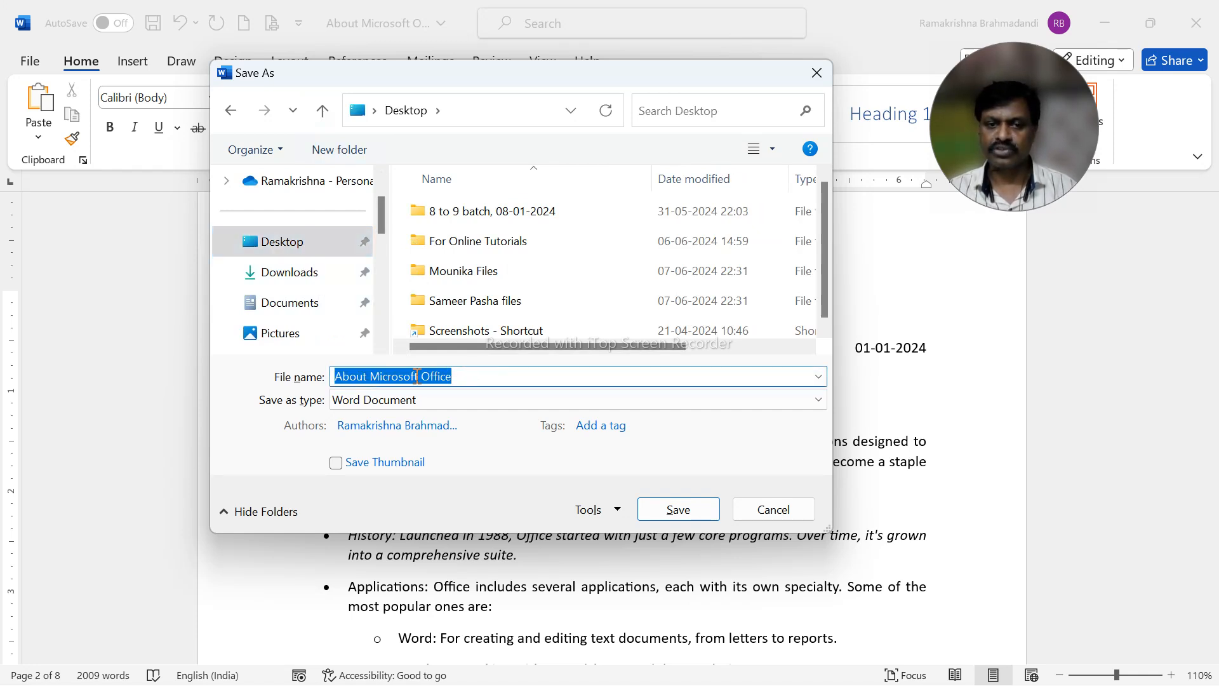
{"action": "left_click", "coordinate": [472, 377]}
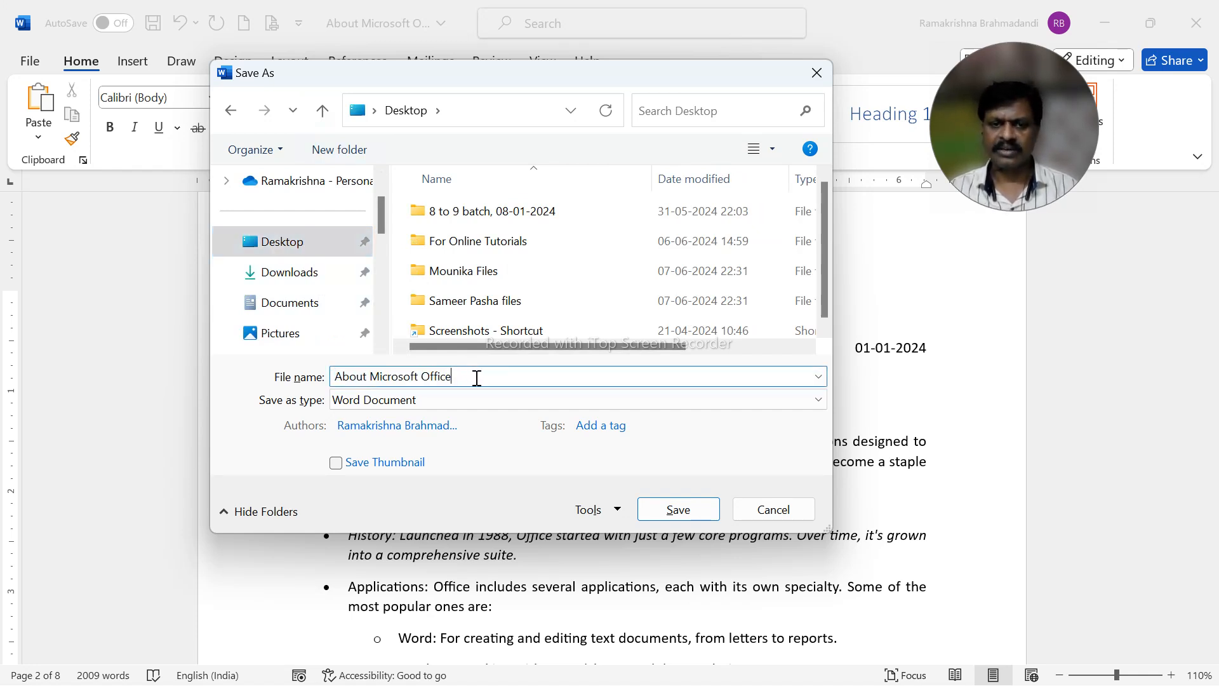
{"action": "type", "text": "RK"}
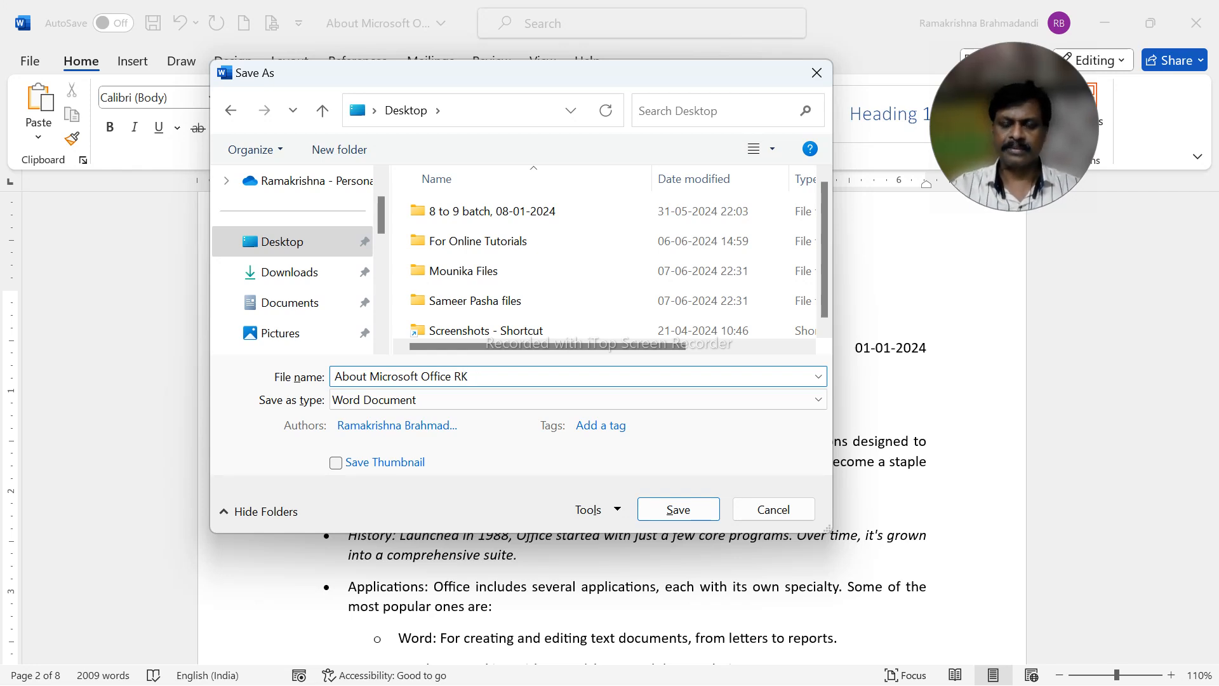
{"action": "left_click", "coordinate": [701, 511]}
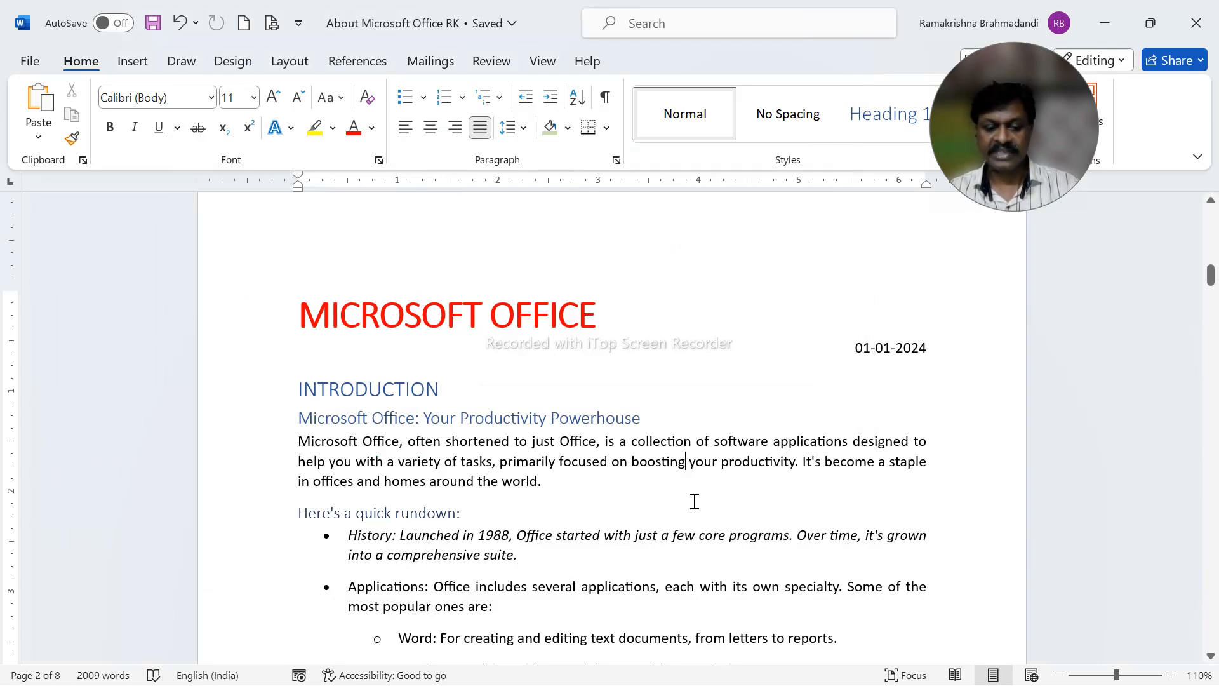
{"action": "key", "text": "alt+F4"}
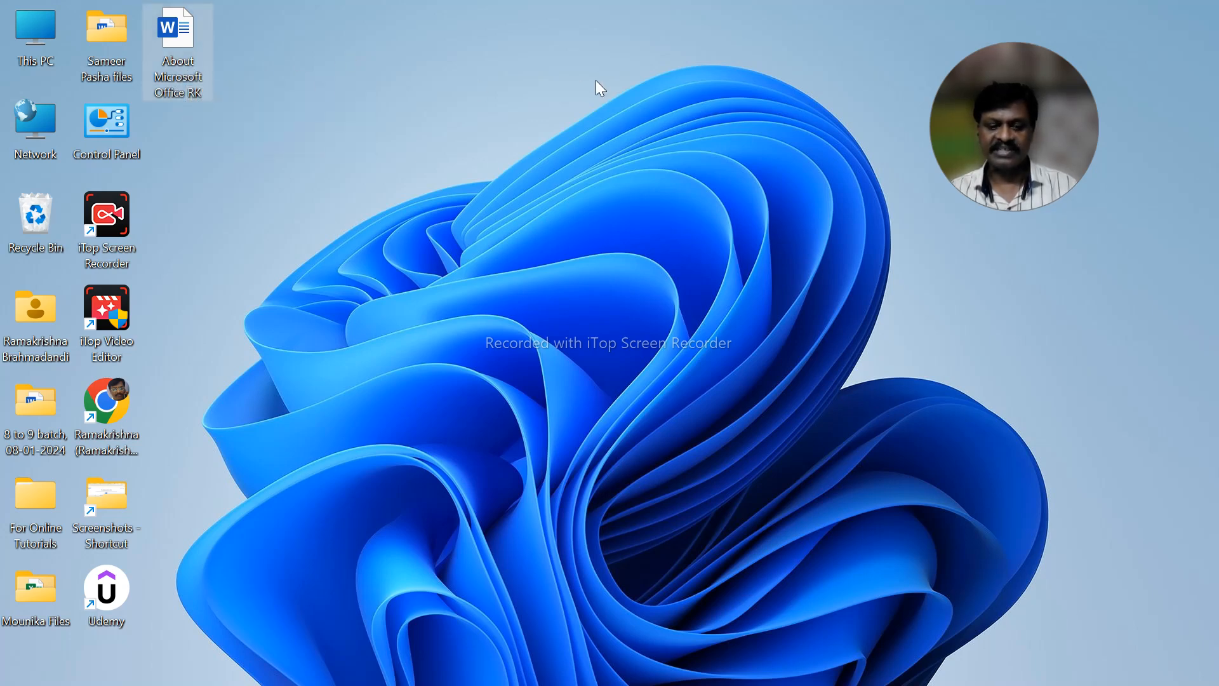
{"action": "key", "text": "alt+Tab"}
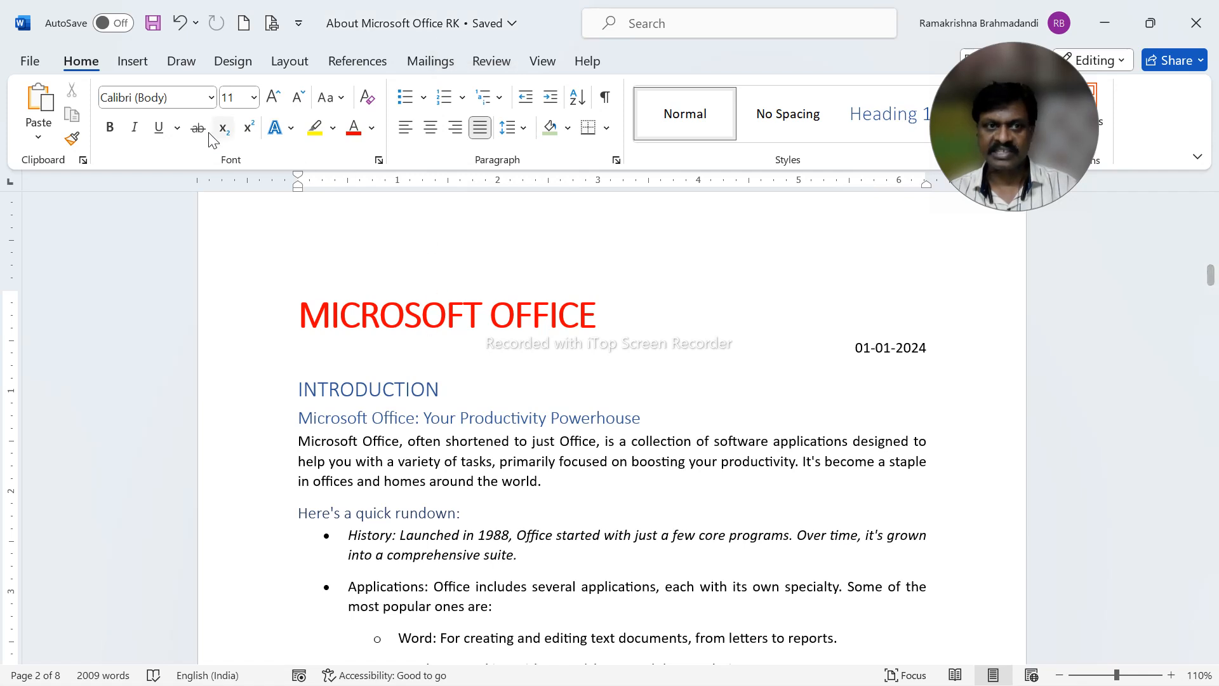
Open the original About Microsoft Office document from the recent files
{"action": "left_click", "coordinate": [30, 62]}
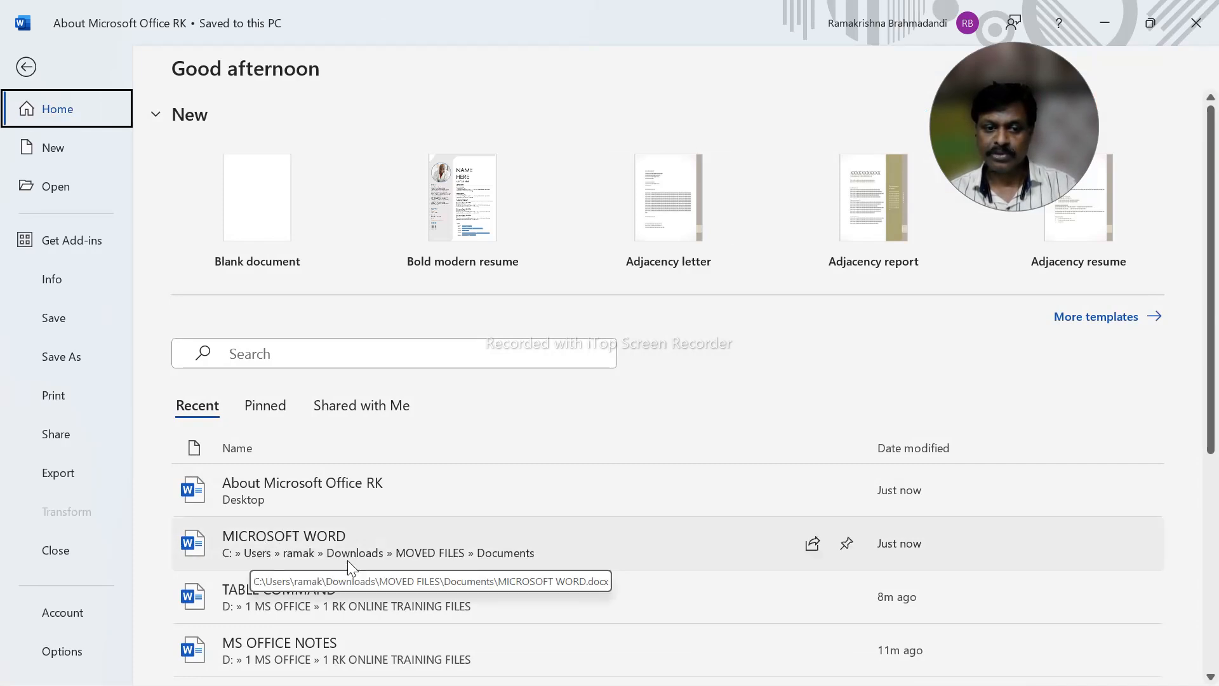
{"action": "scroll", "coordinate": [413, 546], "scroll_direction": "down", "scroll_amount": 3}
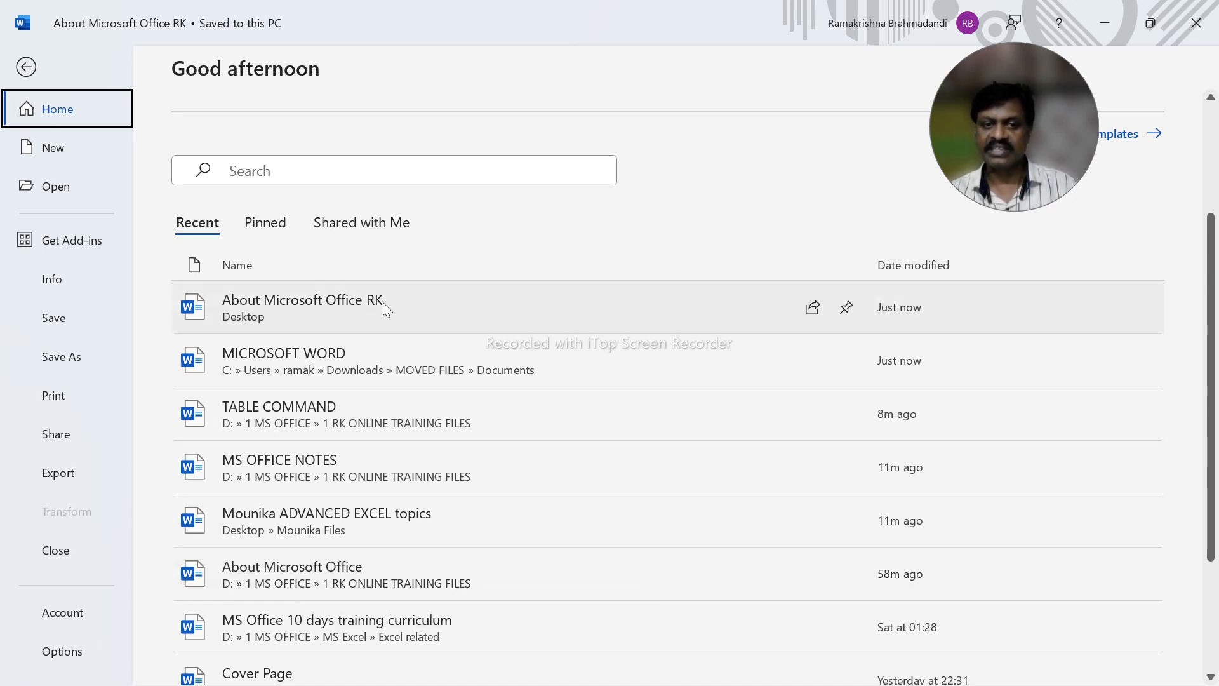
{"action": "left_click", "coordinate": [364, 587]}
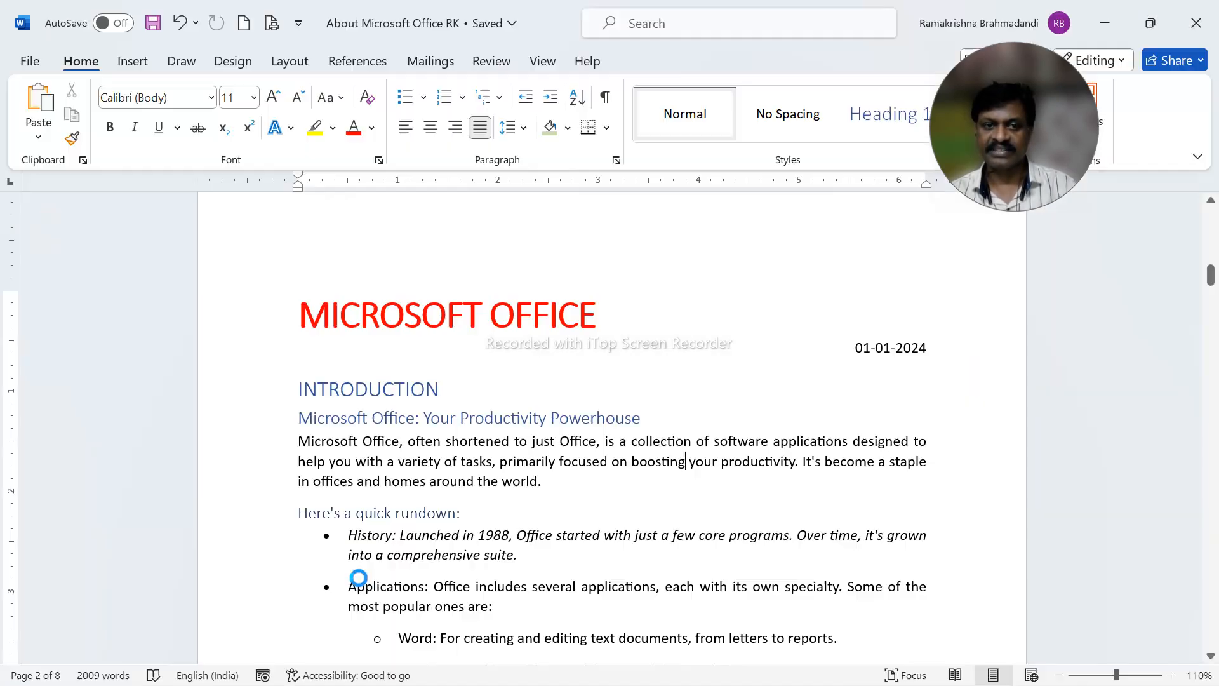
{"action": "scroll", "coordinate": [431, 475], "scroll_direction": "down", "scroll_amount": 10}
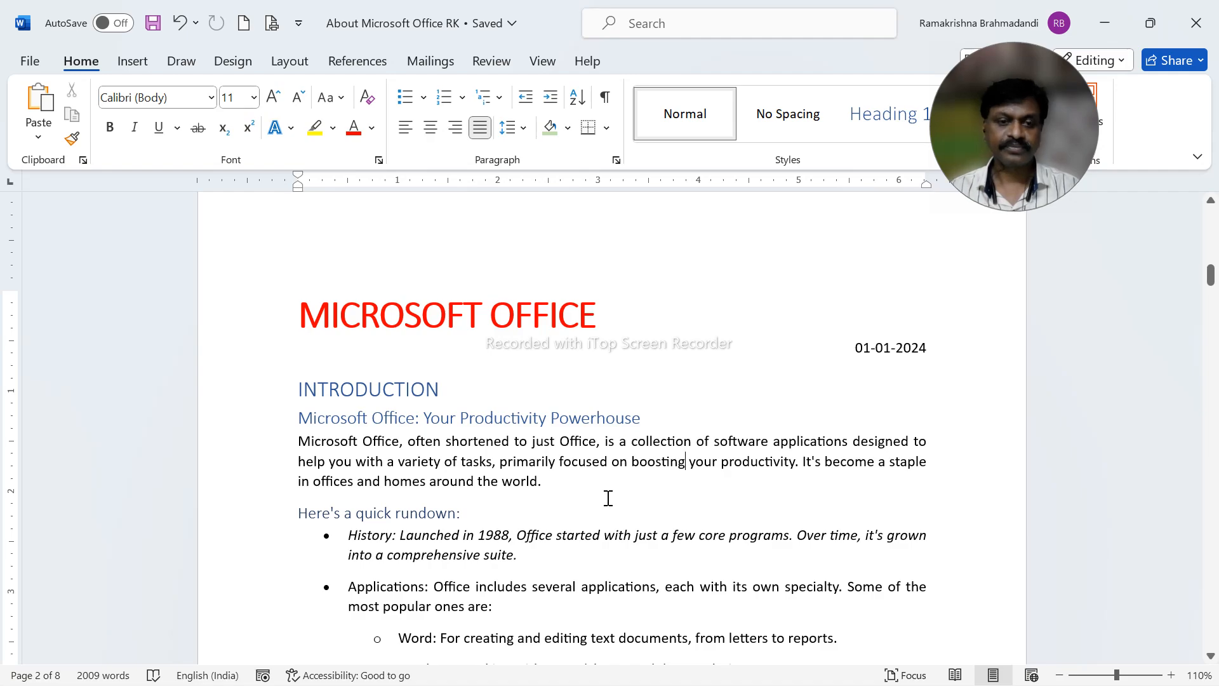
Advance the slideshow to the CTRL + T slide, switch back to the About Microsoft Office RK document and go to its end
{"action": "key", "text": "alt+Tab"}
{"action": "key", "text": "alt+Tab"}
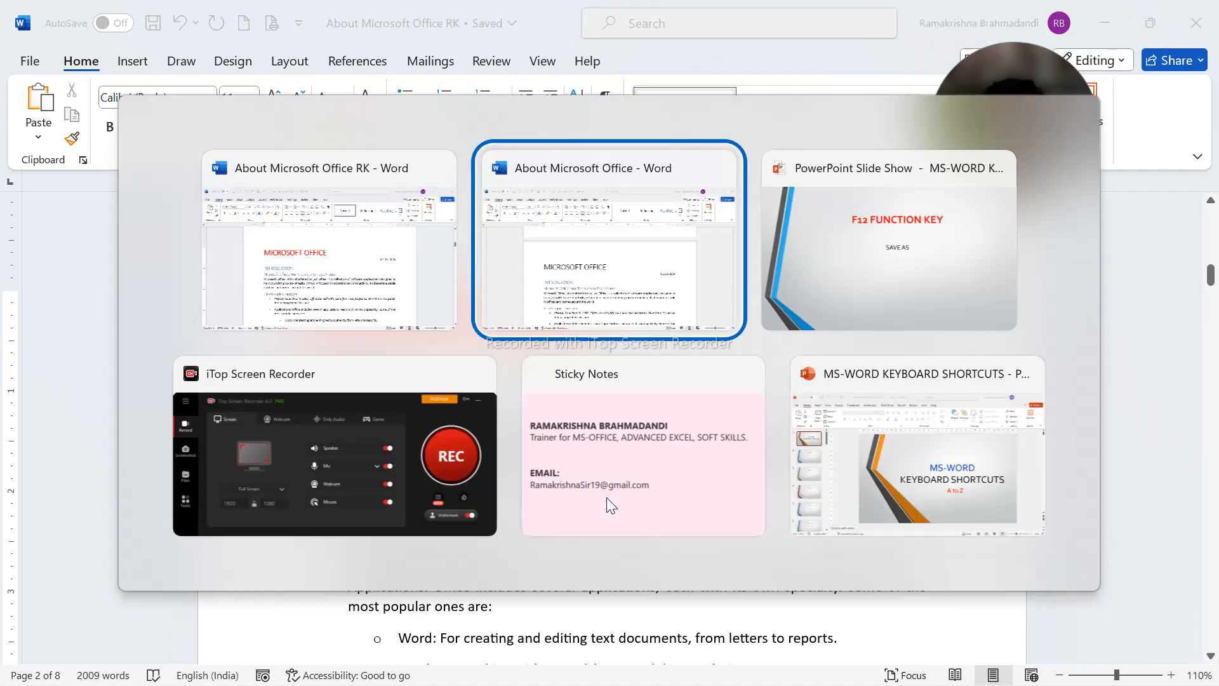
{"action": "key", "text": "Right"}
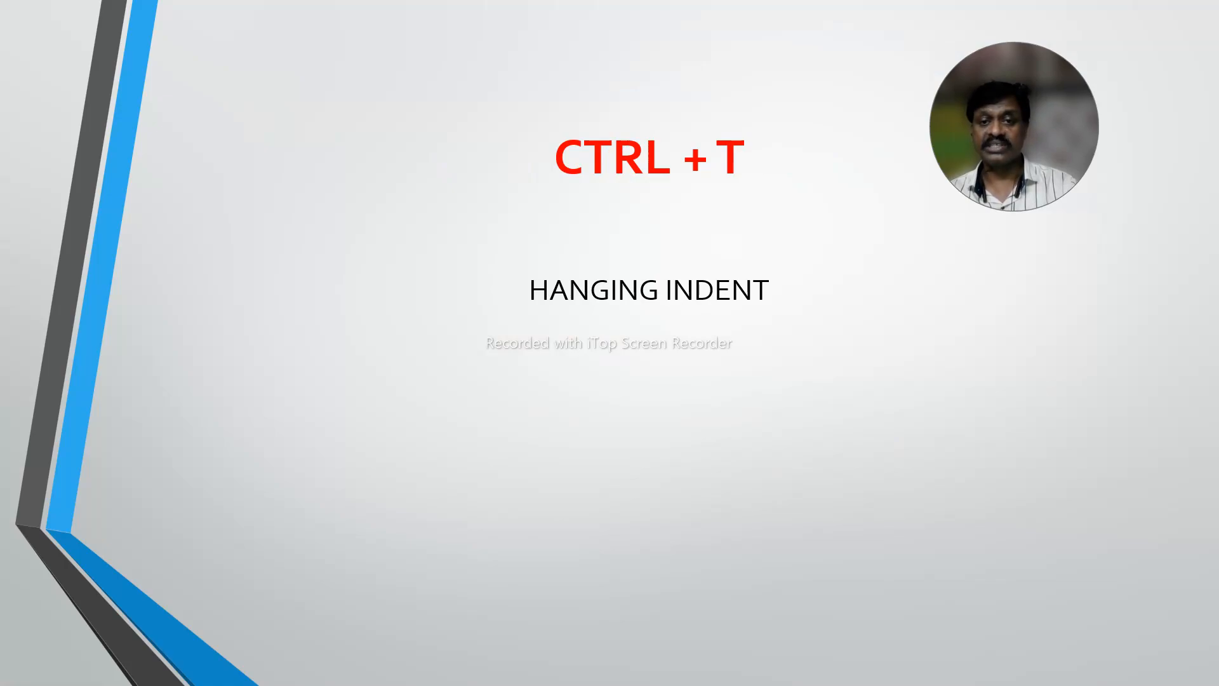
{"action": "key", "text": "alt+Tab"}
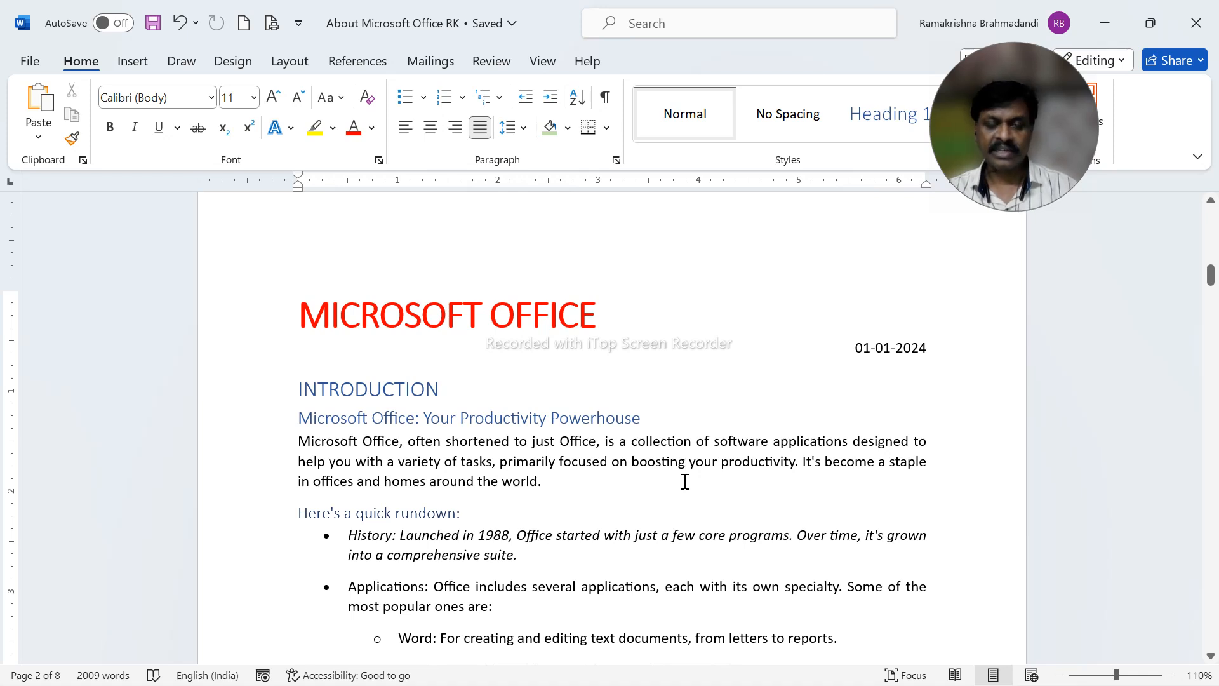
{"action": "left_click", "coordinate": [562, 418]}
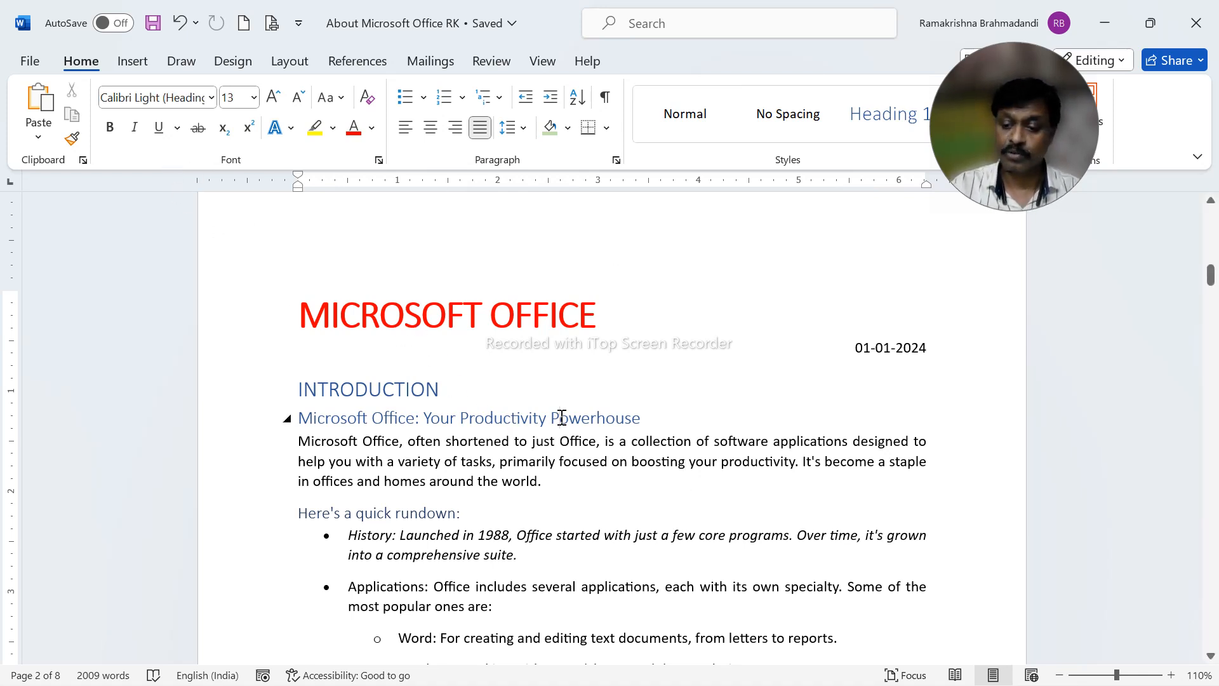
{"action": "key", "text": "ctrl+End"}
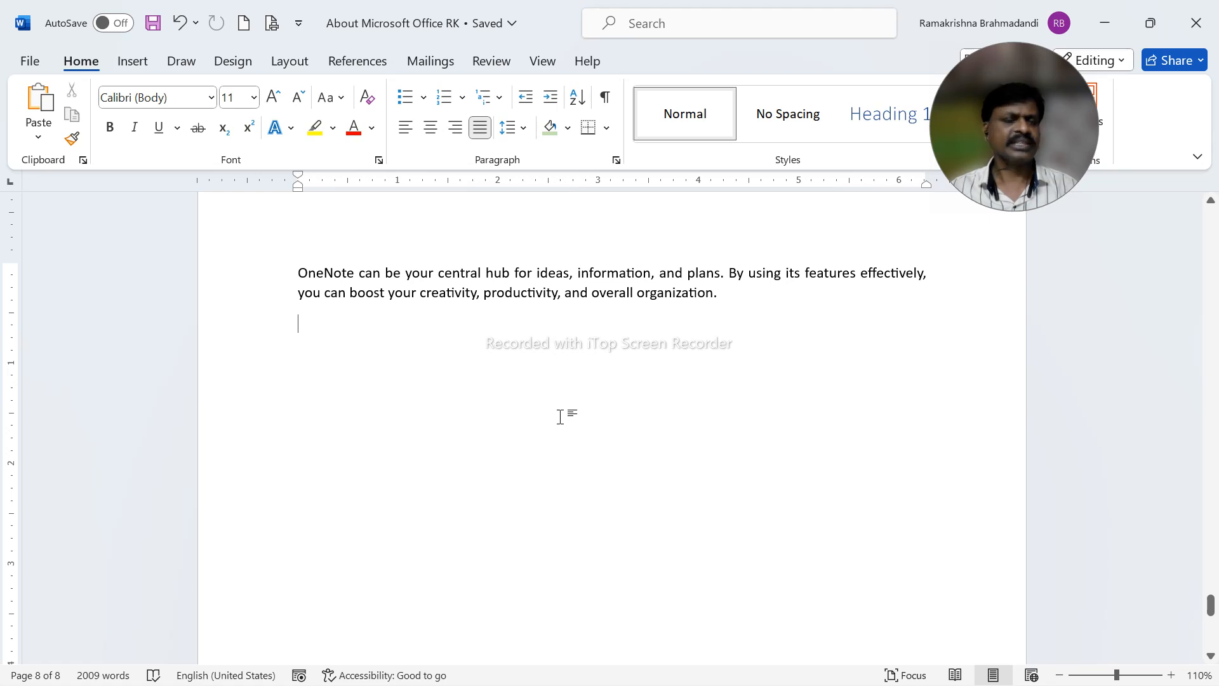
Open the MS OFFICE NOTES document from the recent files
{"action": "left_click", "coordinate": [31, 60]}
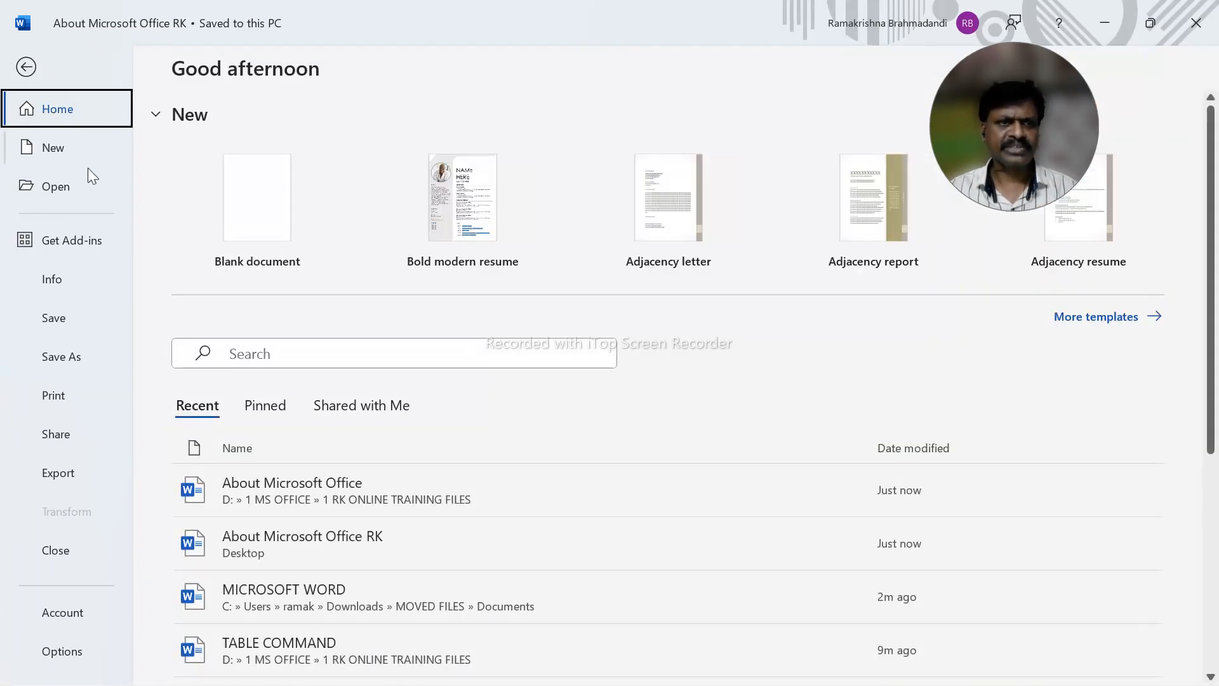
{"action": "scroll", "coordinate": [447, 481], "scroll_direction": "down", "scroll_amount": 3}
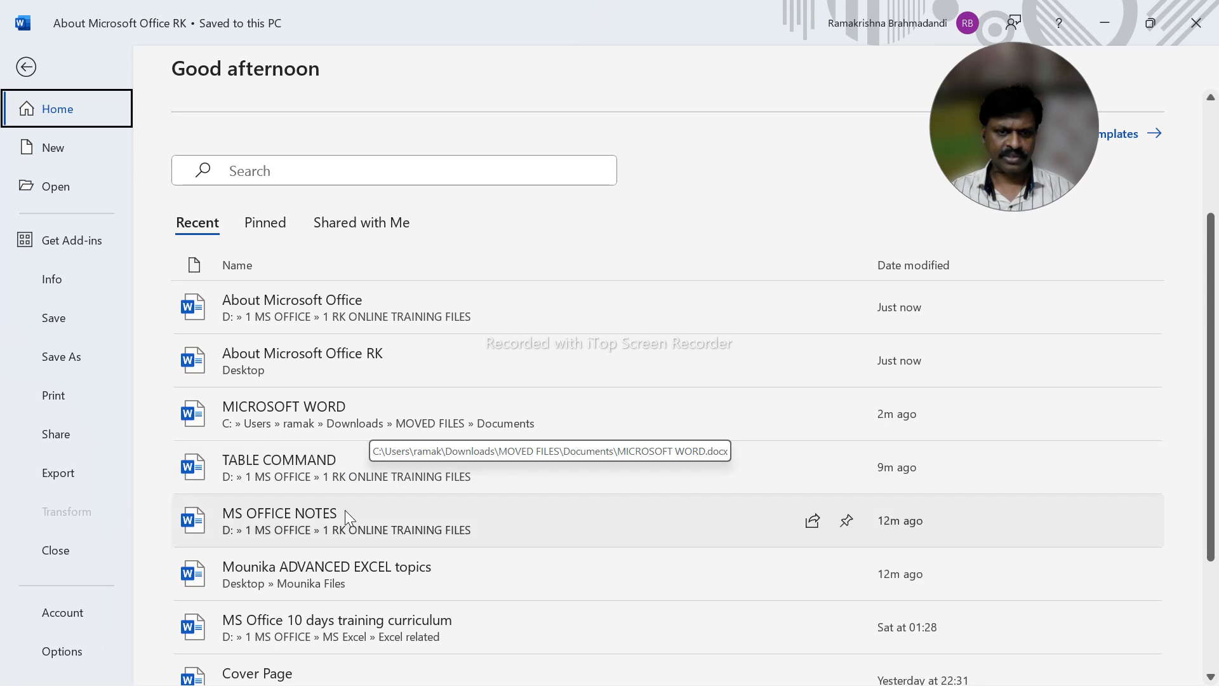
{"action": "scroll", "coordinate": [342, 522], "scroll_direction": "down", "scroll_amount": 1}
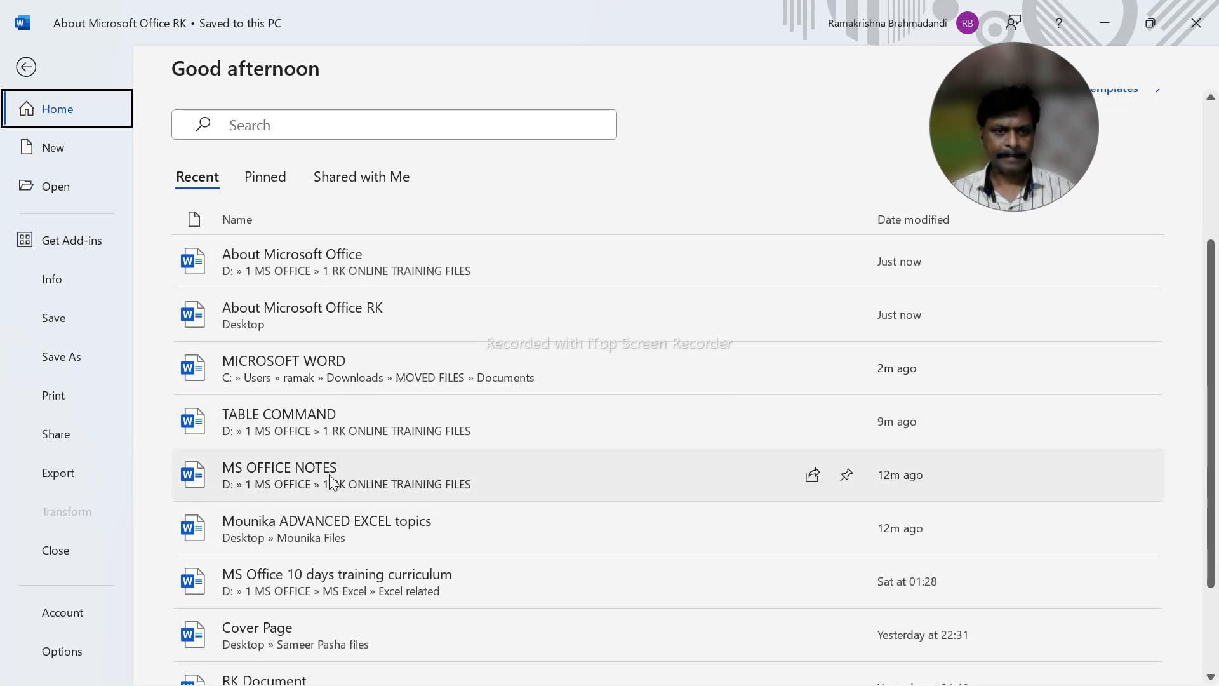
{"action": "left_click", "coordinate": [334, 479]}
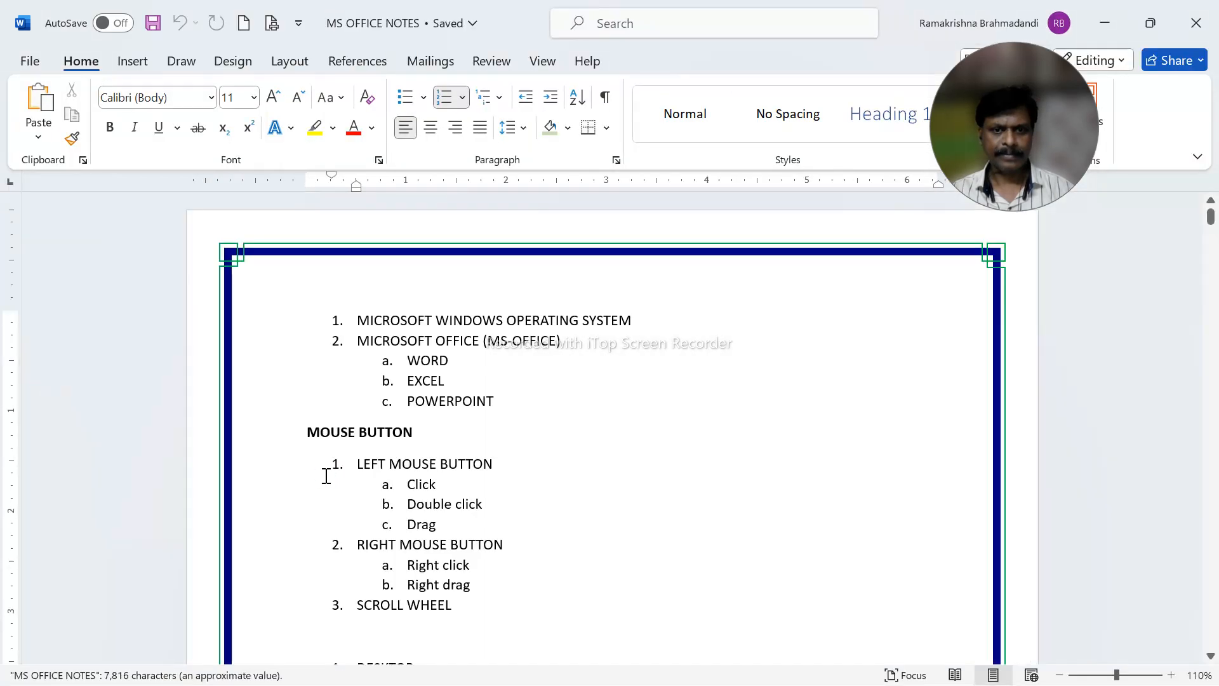
Copy the multilevel list in the notes from DESKTOP down to Time and date
{"action": "scroll", "coordinate": [325, 476], "scroll_direction": "down", "scroll_amount": 3}
{"action": "scroll", "coordinate": [325, 476], "scroll_direction": "down", "scroll_amount": 3}
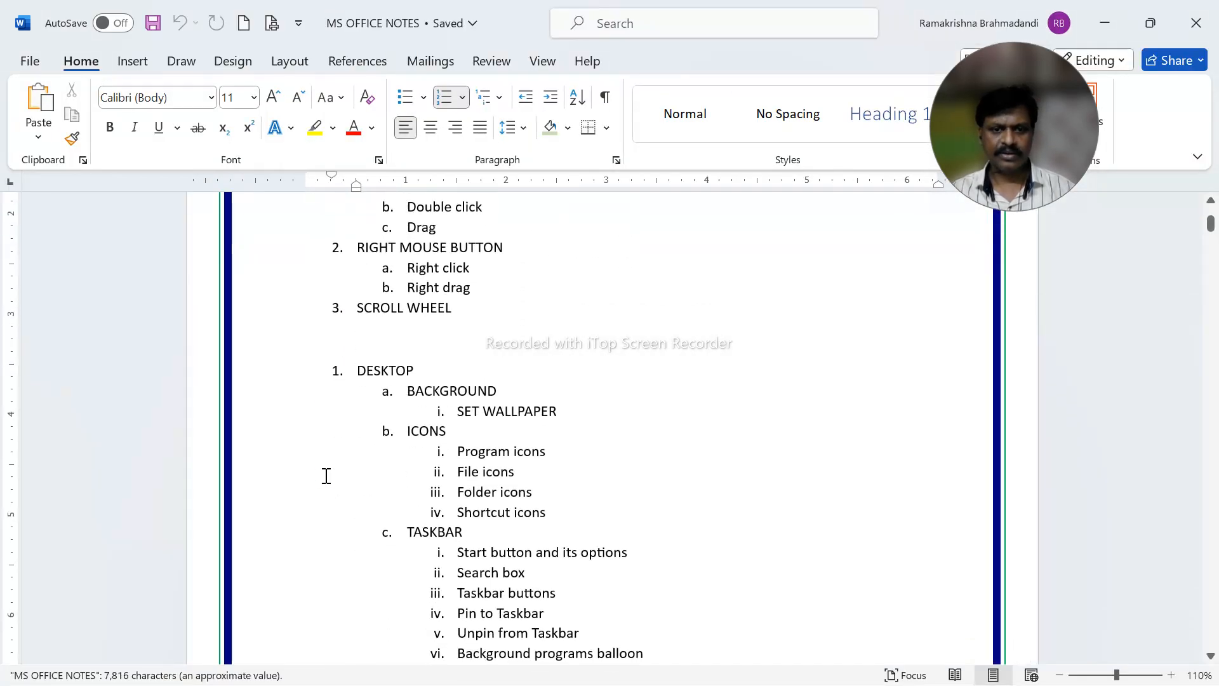
{"action": "scroll", "coordinate": [325, 476], "scroll_direction": "down", "scroll_amount": 3}
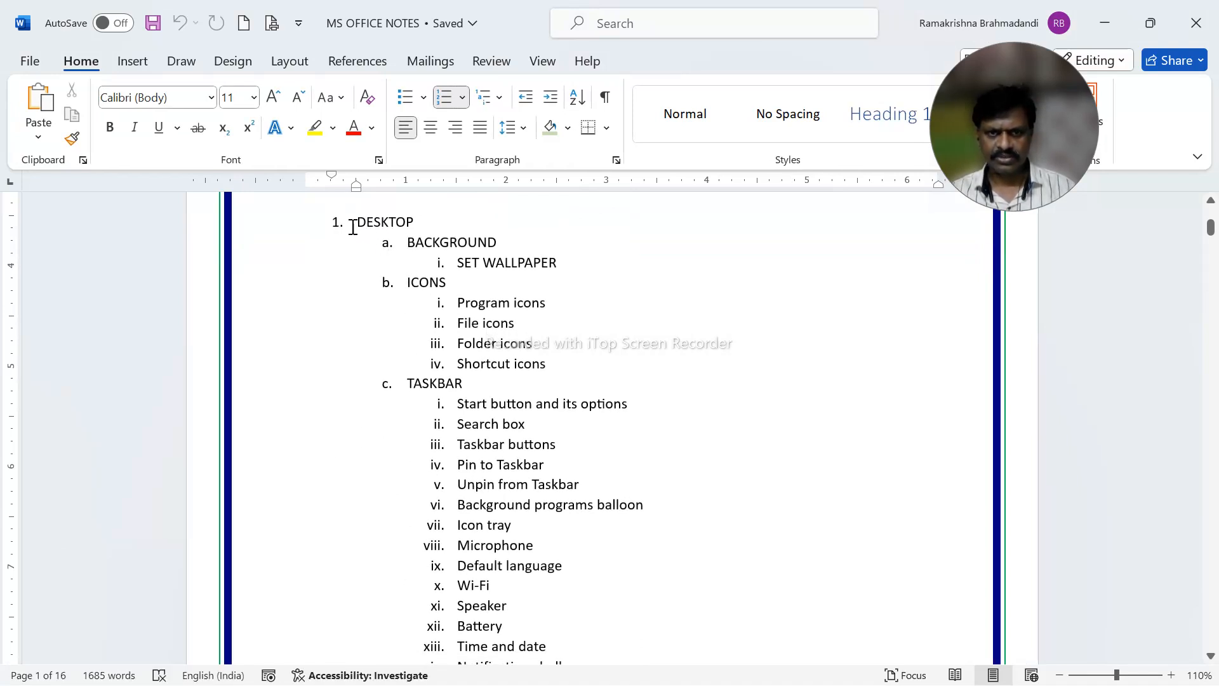
{"action": "left_click_drag", "start_coordinate": [359, 218], "coordinate": [571, 641]}
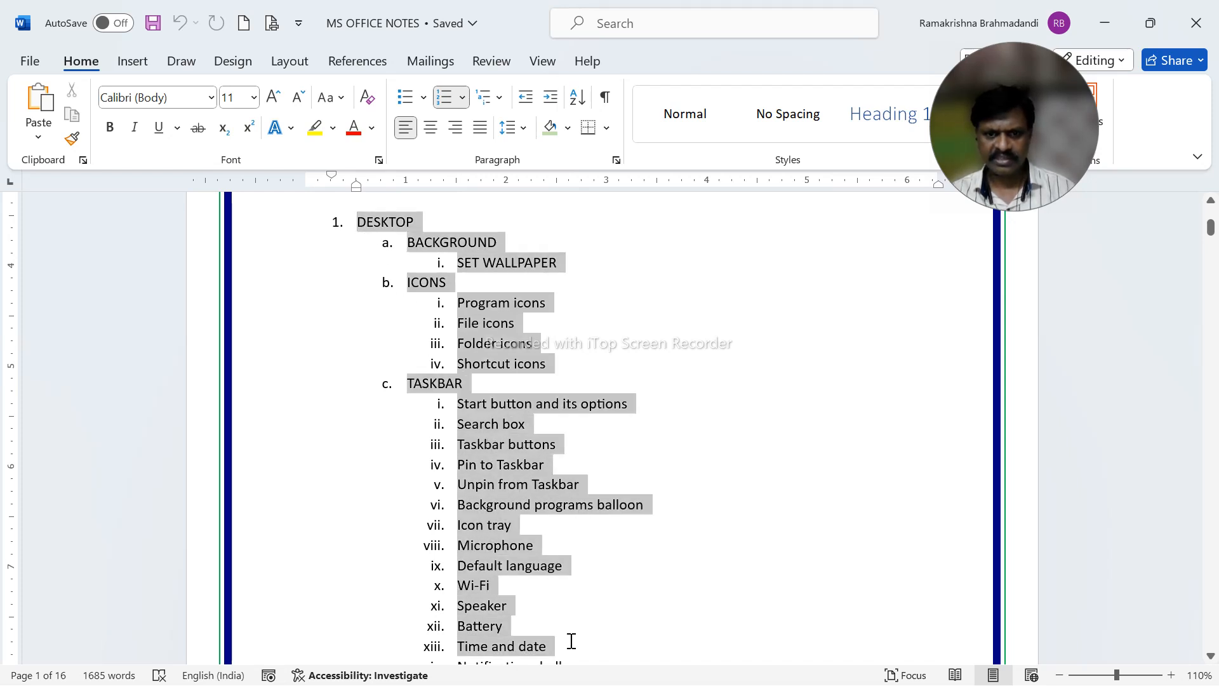
{"action": "right_click", "coordinate": [478, 344]}
{"action": "left_click", "coordinate": [523, 289]}
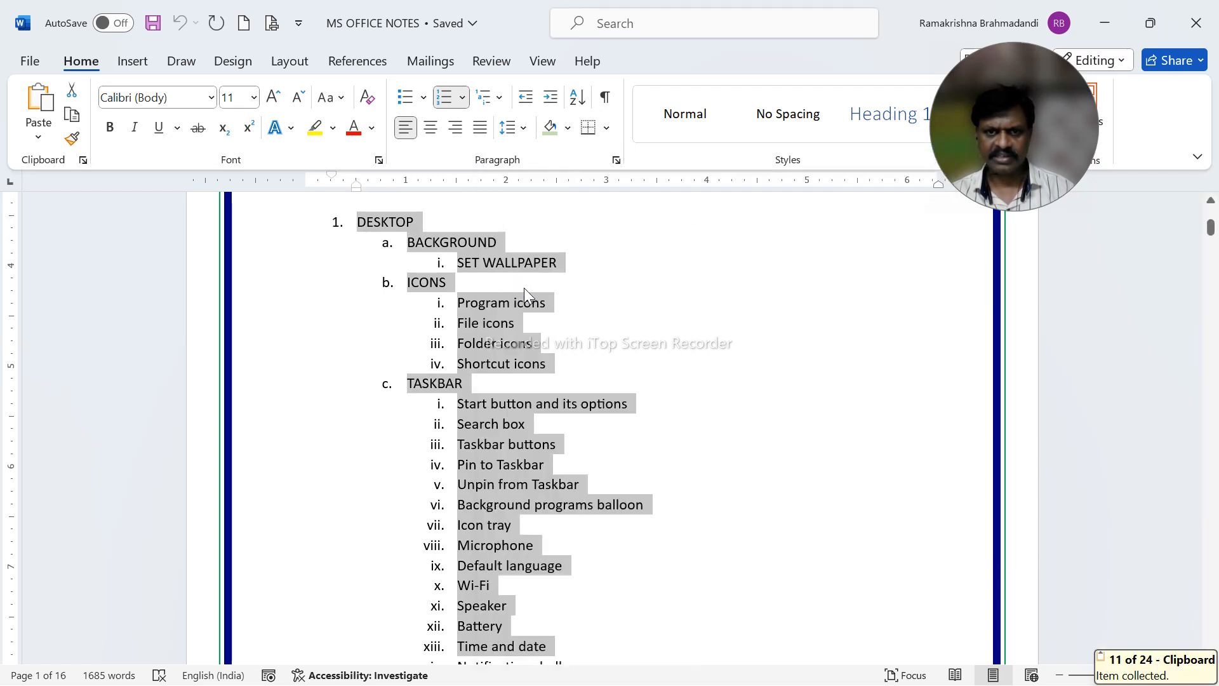
Close MS OFFICE NOTES and About Microsoft Office RK, and switch to the About Microsoft Office document
{"action": "key", "text": "alt+Tab"}
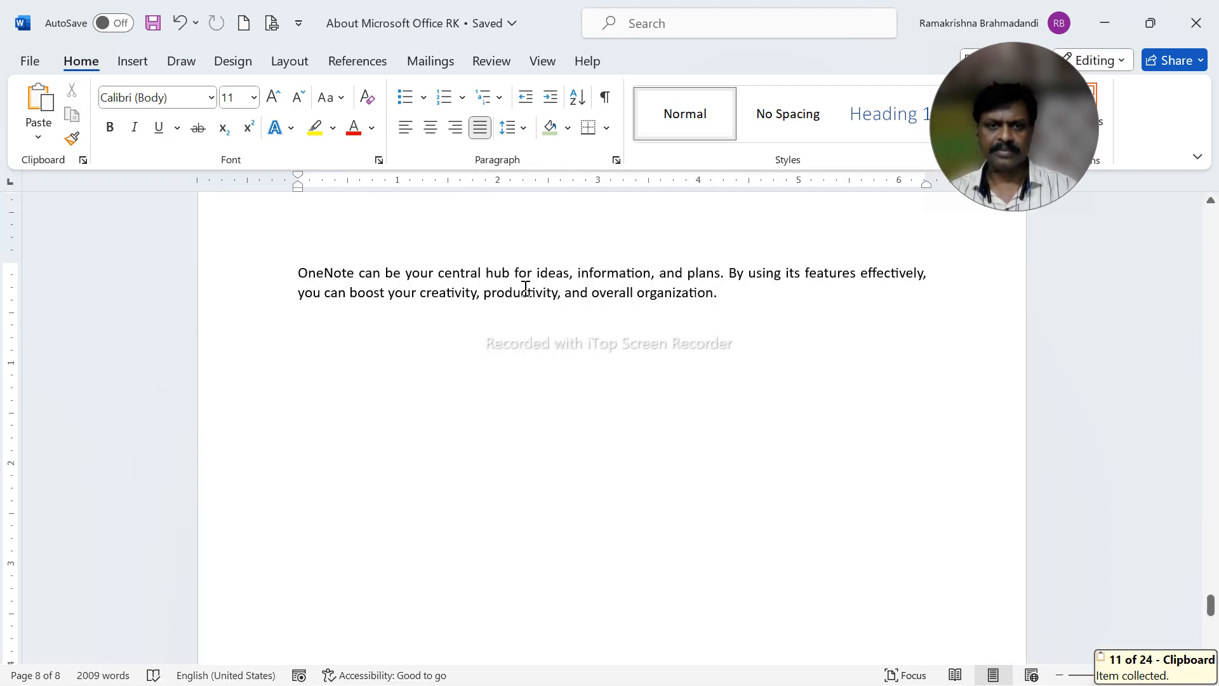
{"action": "key", "text": "alt+Tab"}
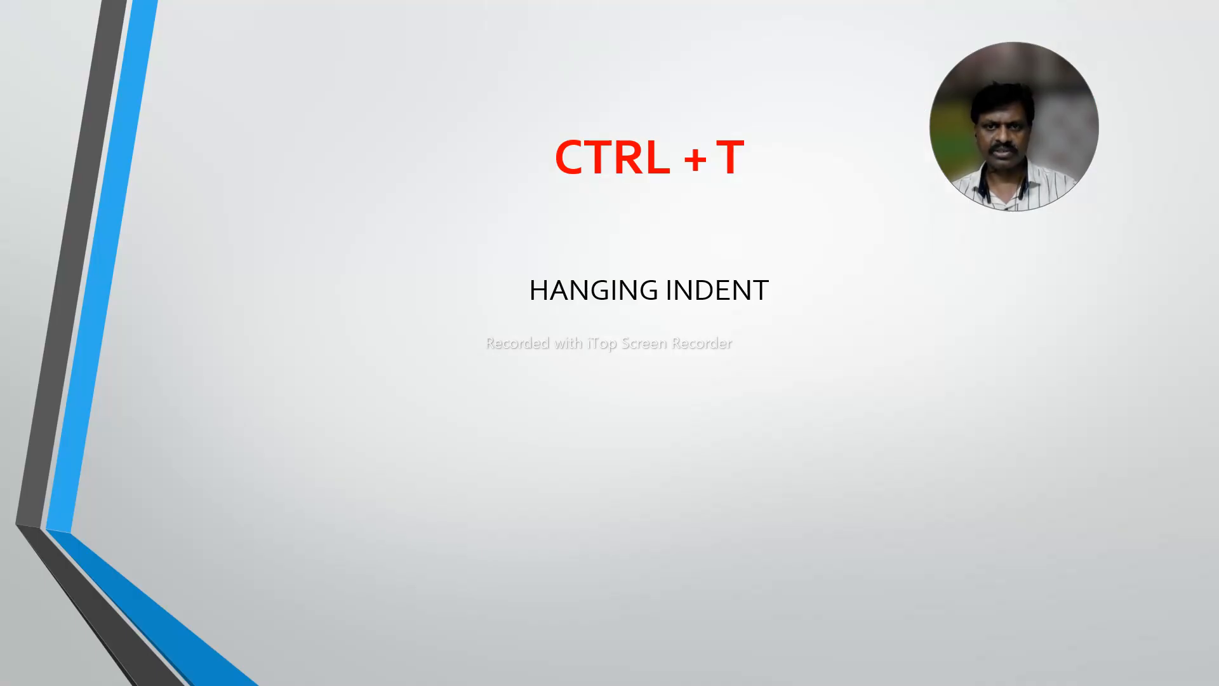
{"action": "key", "text": "alt+Tab"}
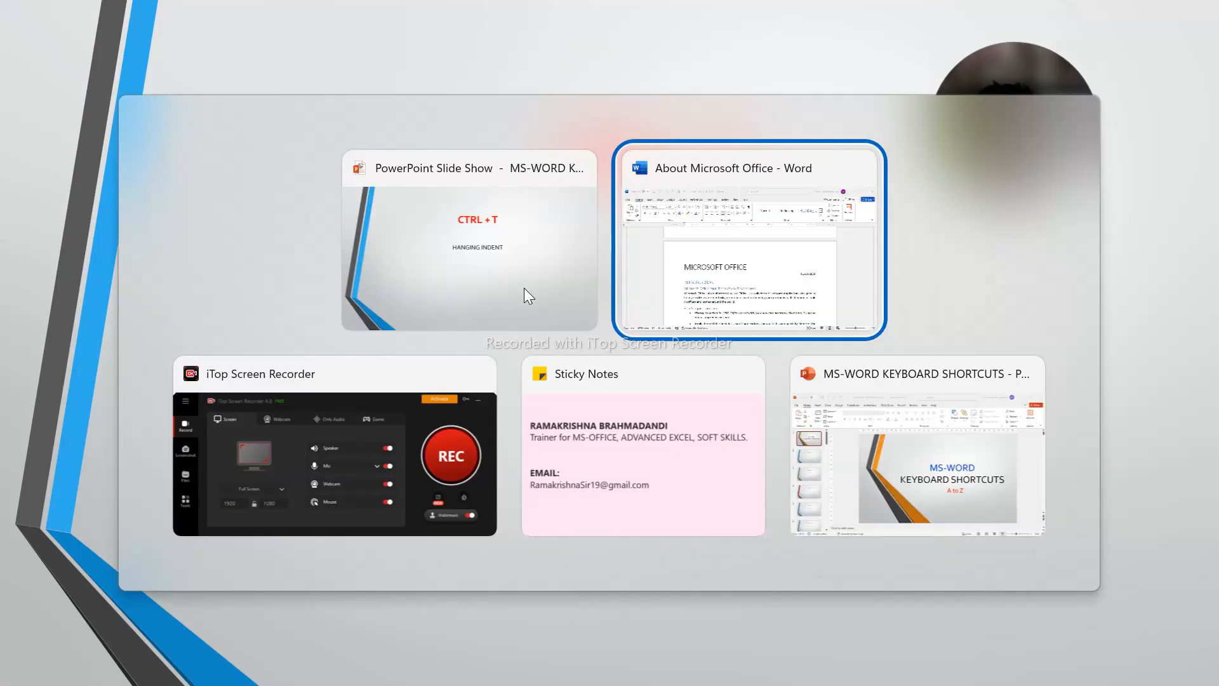
Paste the copied list at the end of the document, below the OneNote paragraph
{"action": "key", "text": "ctrl+End"}
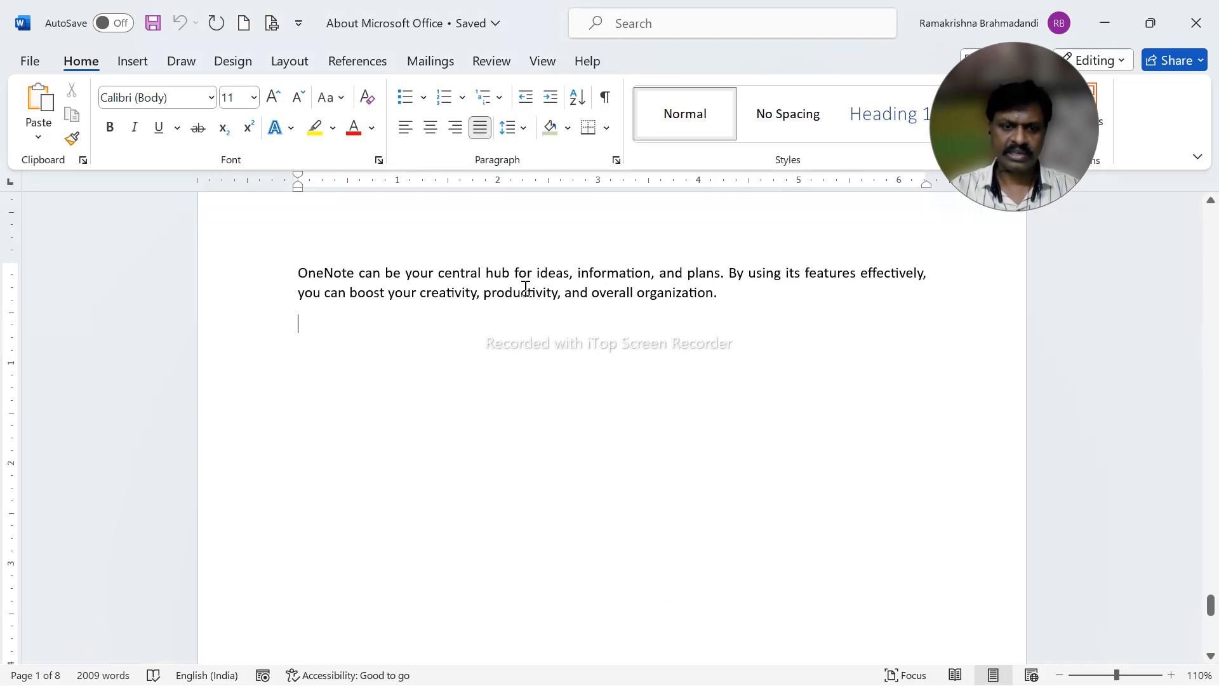
{"action": "key", "text": "ctrl+v"}
{"action": "scroll", "coordinate": [486, 381], "scroll_direction": "up", "scroll_amount": 3}
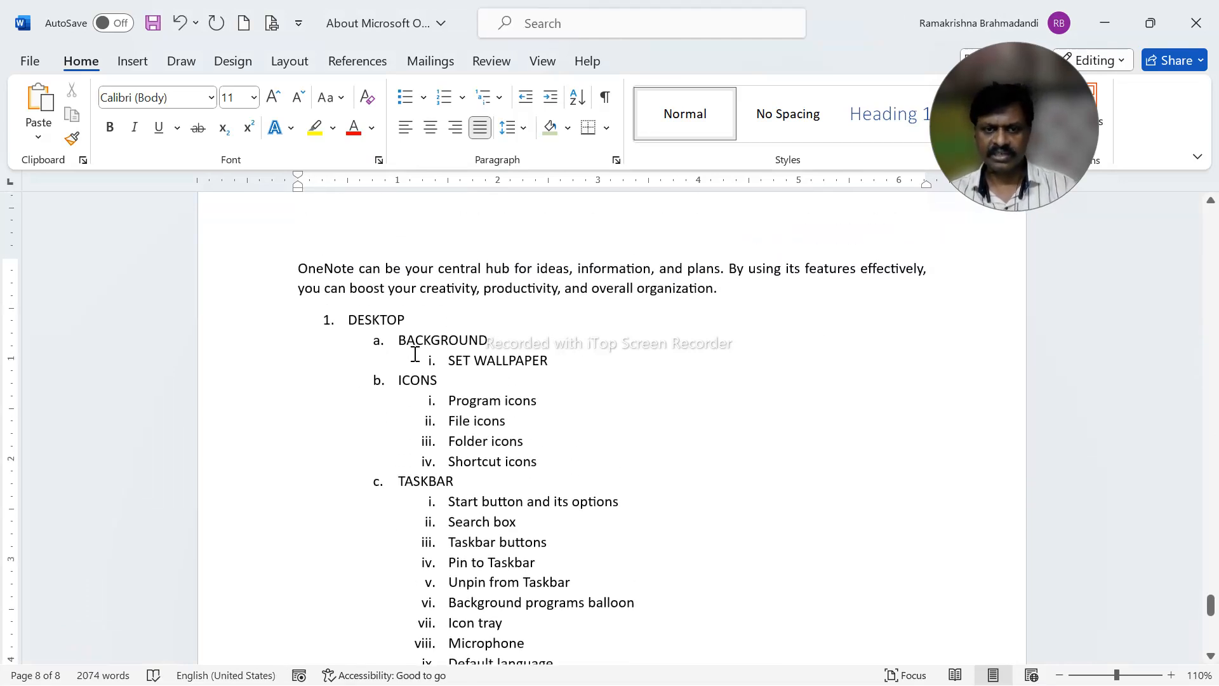
Select the pasted list from DESKTOP to Time and date and apply the Normal style to remove its numbering and indents
{"action": "left_click", "coordinate": [297, 319]}
{"action": "scroll", "coordinate": [514, 370], "scroll_direction": "down", "scroll_amount": 6}
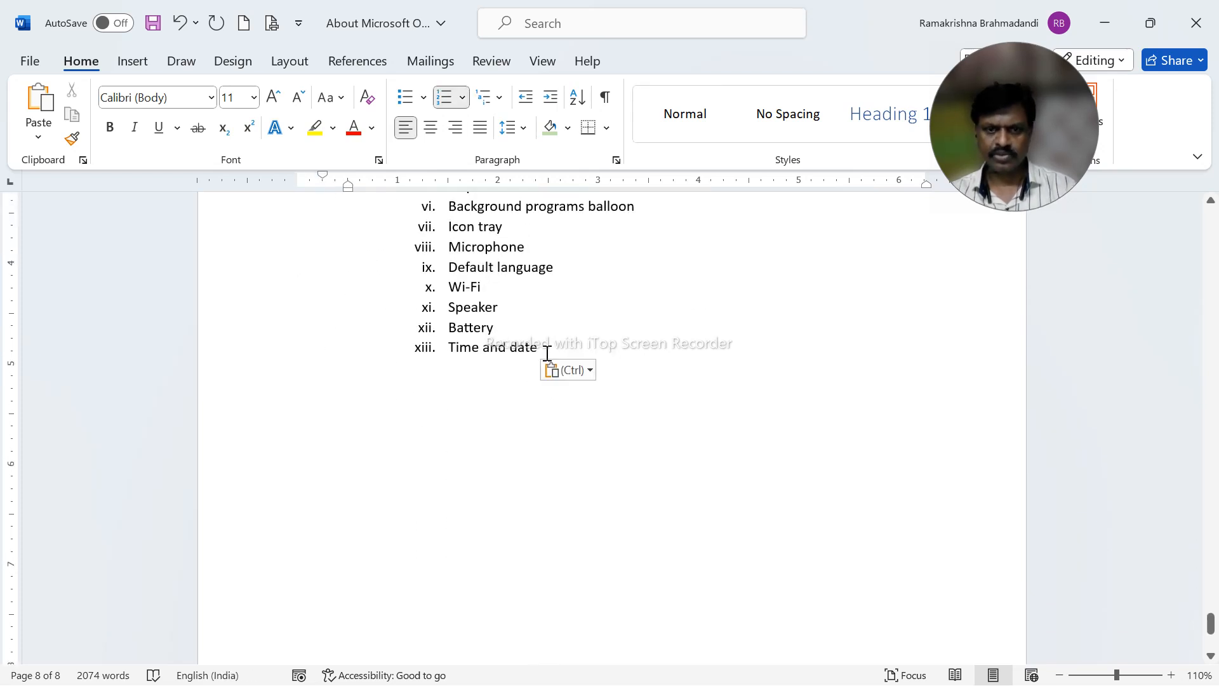
{"action": "left_click", "coordinate": [549, 351], "text": "shift"}
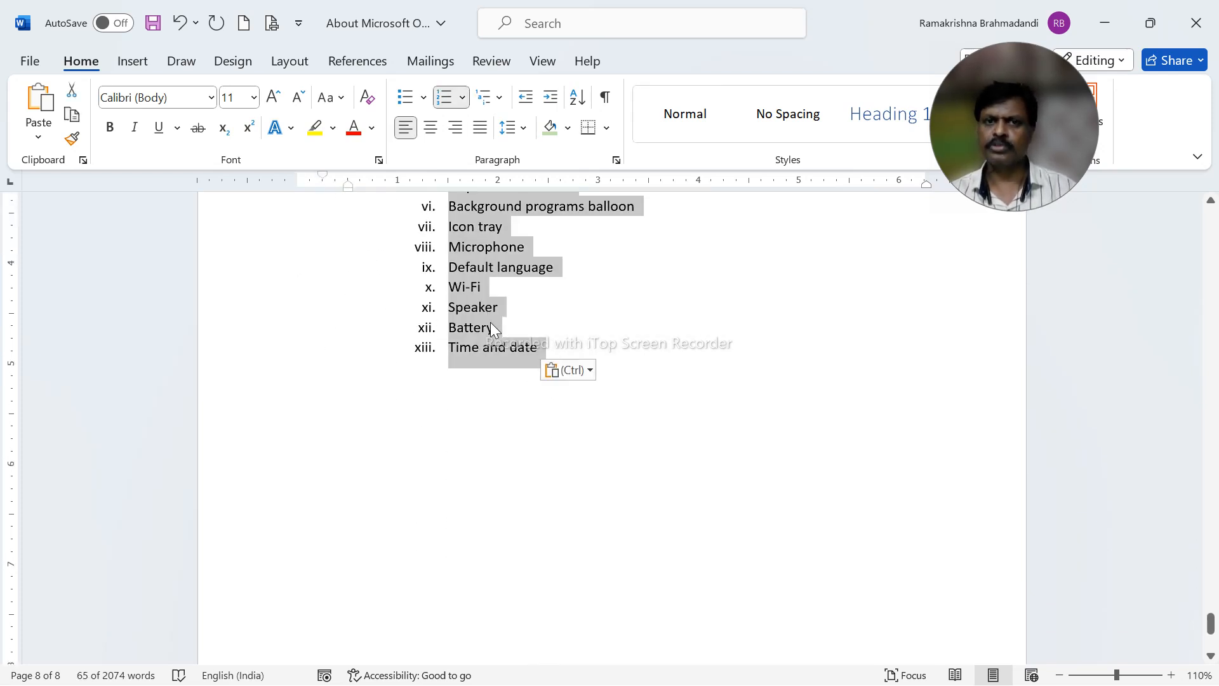
{"action": "key", "text": "ctrl+c"}
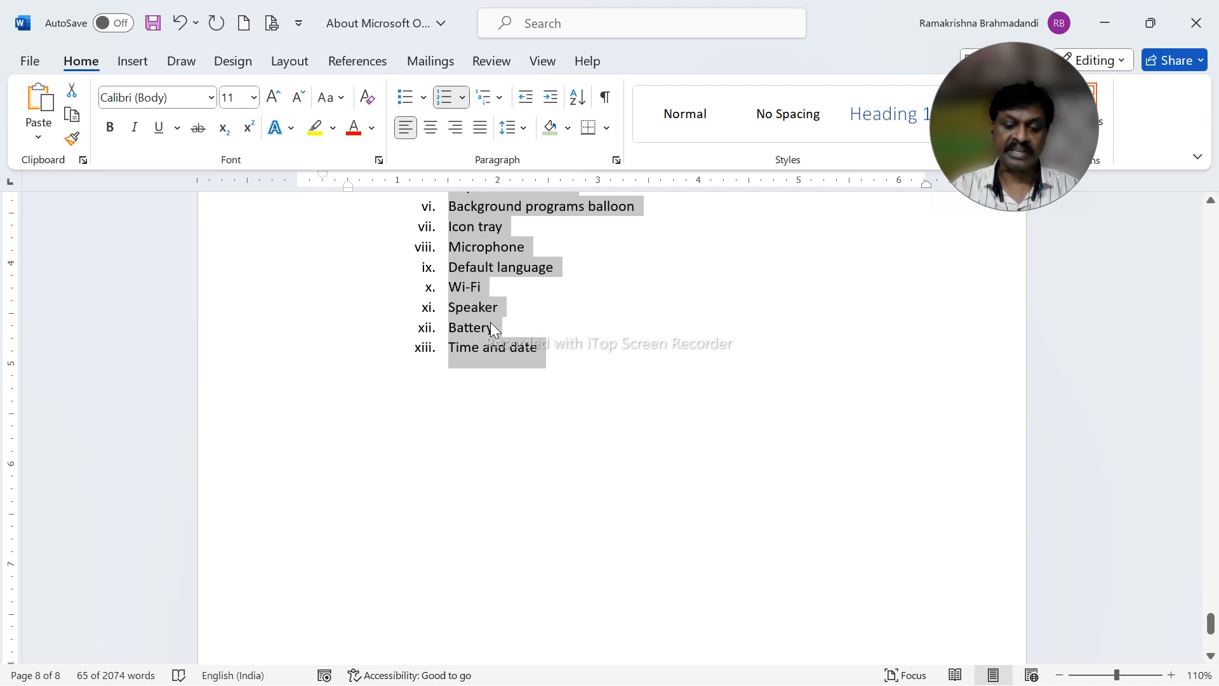
{"action": "key", "text": "ctrl+shift+n"}
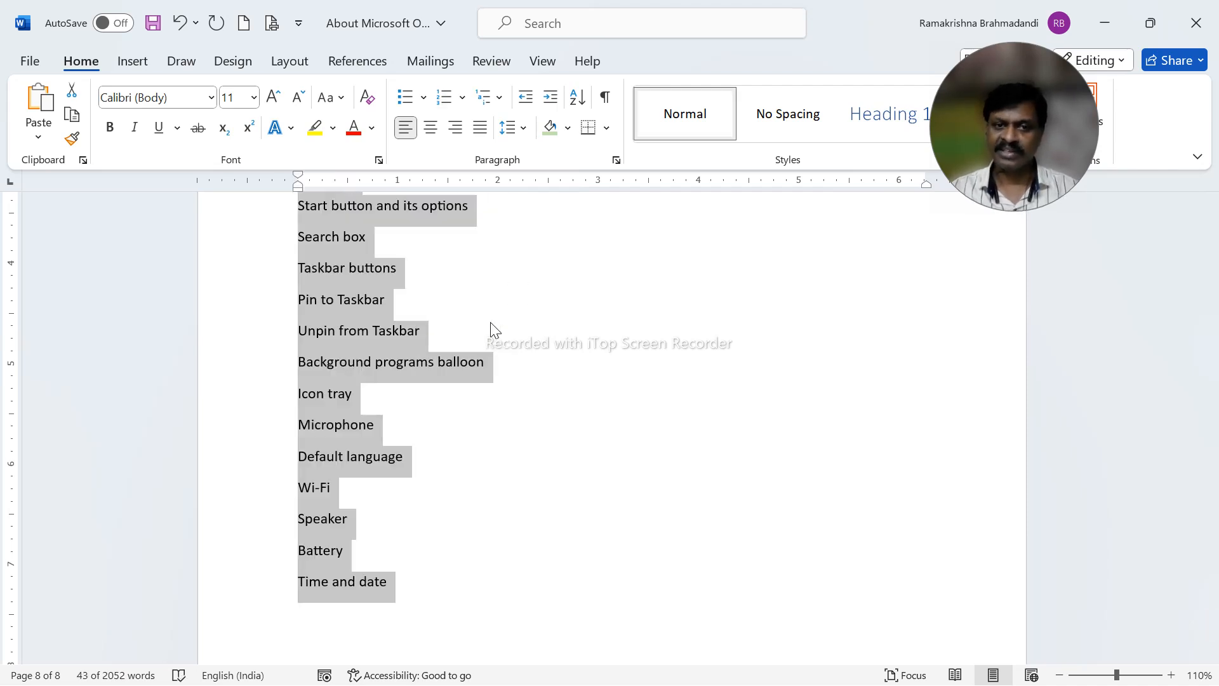
{"action": "scroll", "coordinate": [498, 422], "scroll_direction": "up", "scroll_amount": 5}
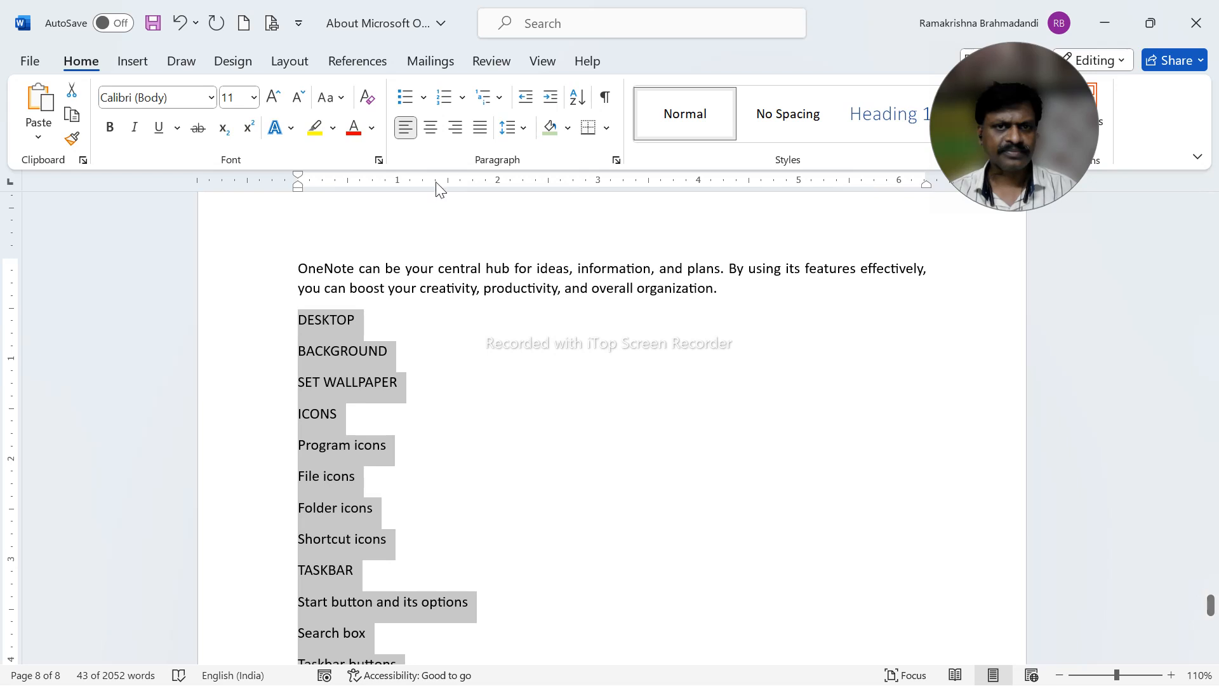
Number the selected list and try a hanging indent on the BACKGROUND item, undoing that indent
{"action": "left_click", "coordinate": [443, 98]}
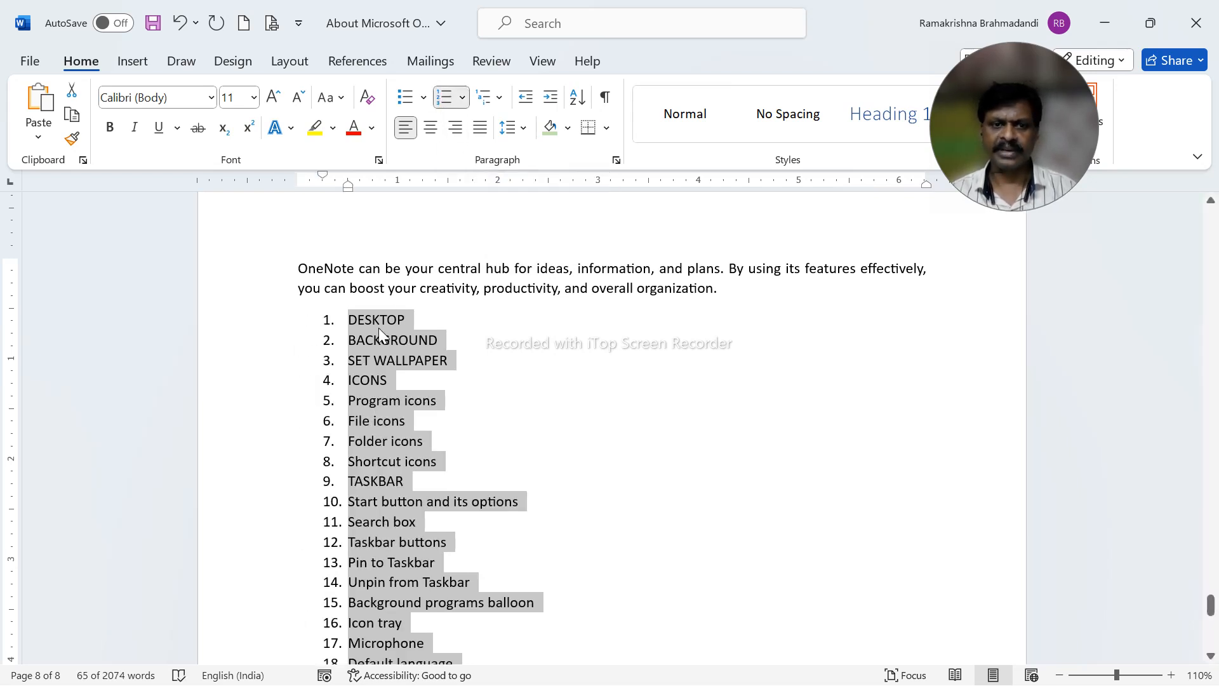
{"action": "left_click", "coordinate": [406, 341]}
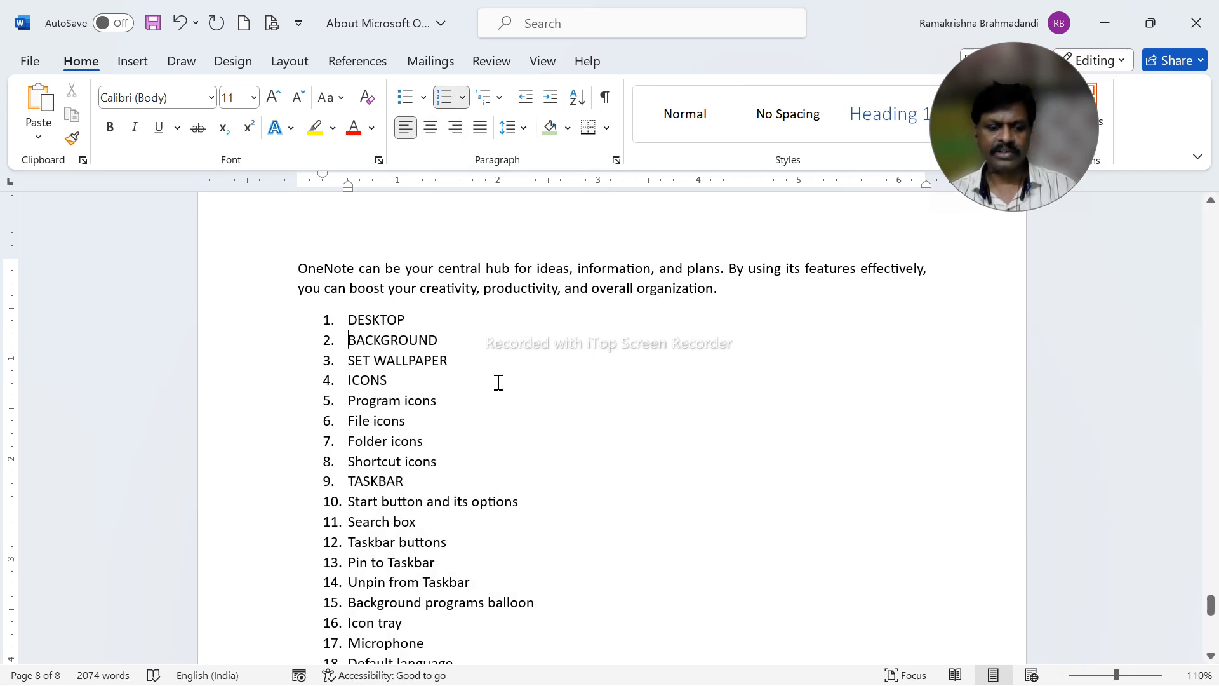
{"action": "key", "text": "Tab"}
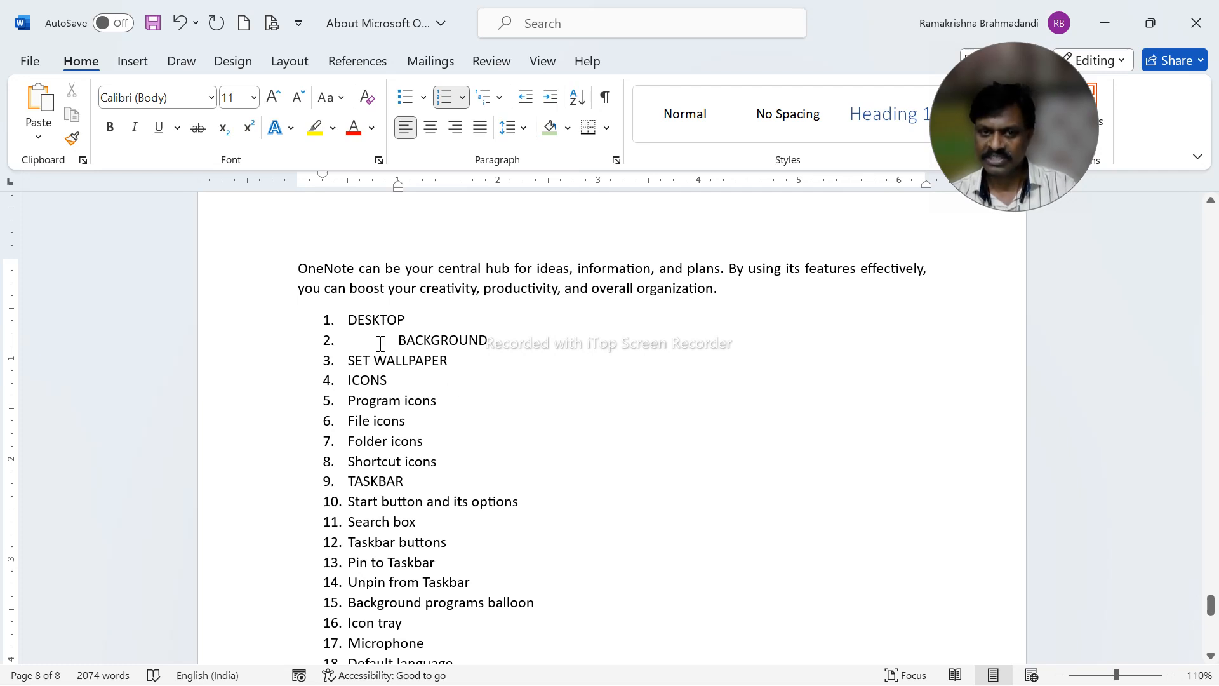
{"action": "key", "text": "ctrl+z"}
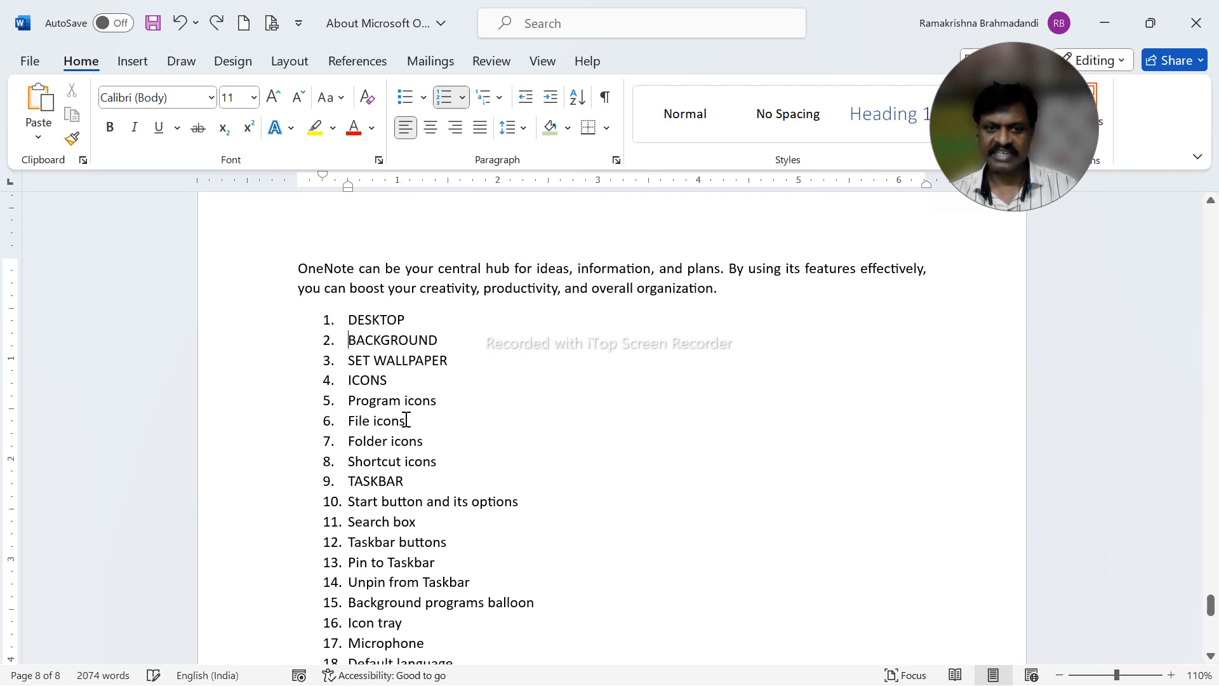
Try to indent the BACKGROUND item with its number, and undo both this indent and the list numbering
{"action": "key", "text": "Tab"}
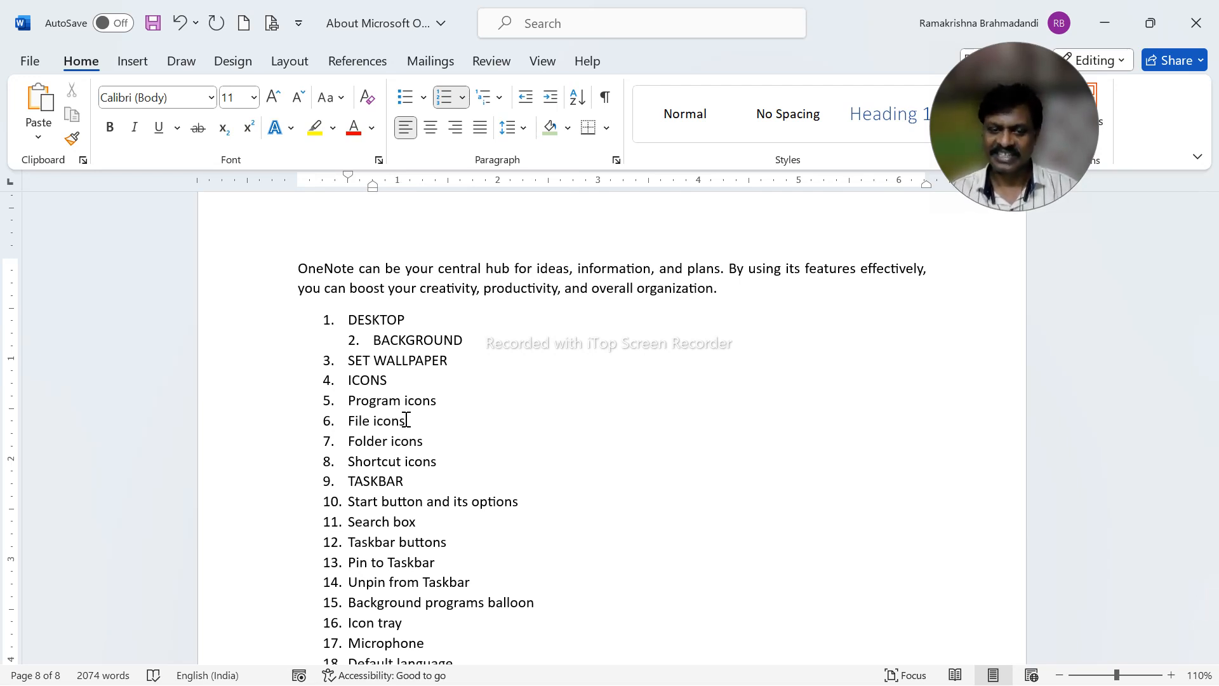
{"action": "key", "text": "ctrl+z"}
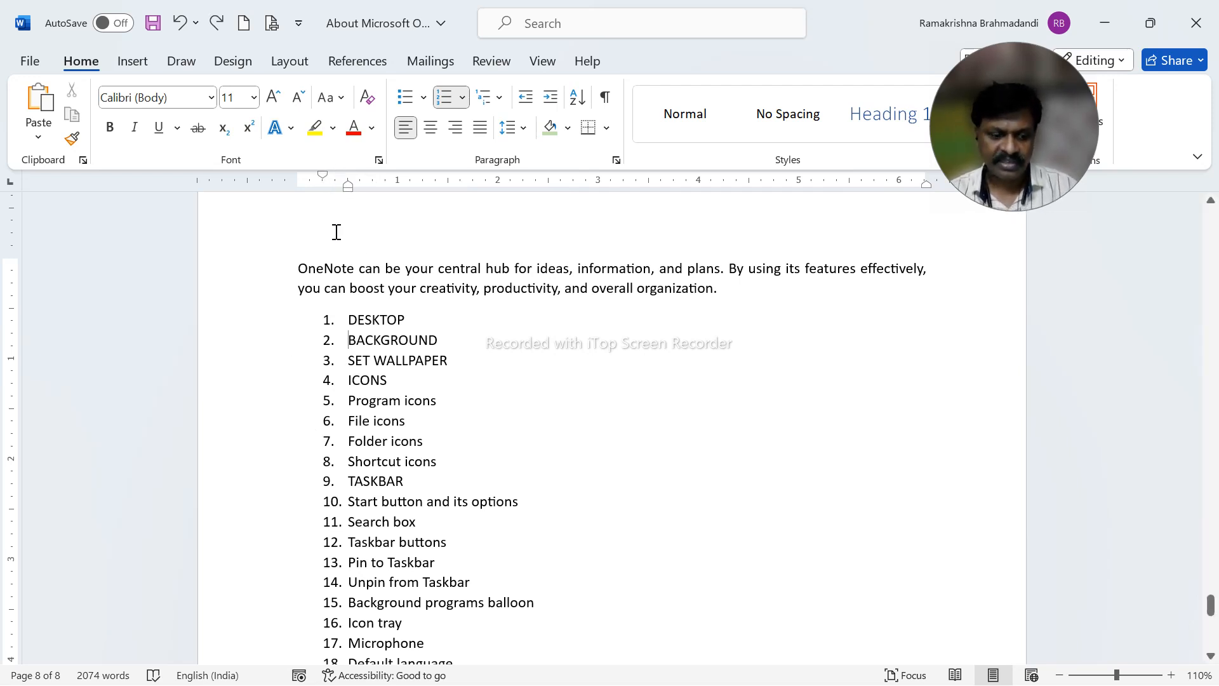
{"action": "key", "text": "ctrl+z"}
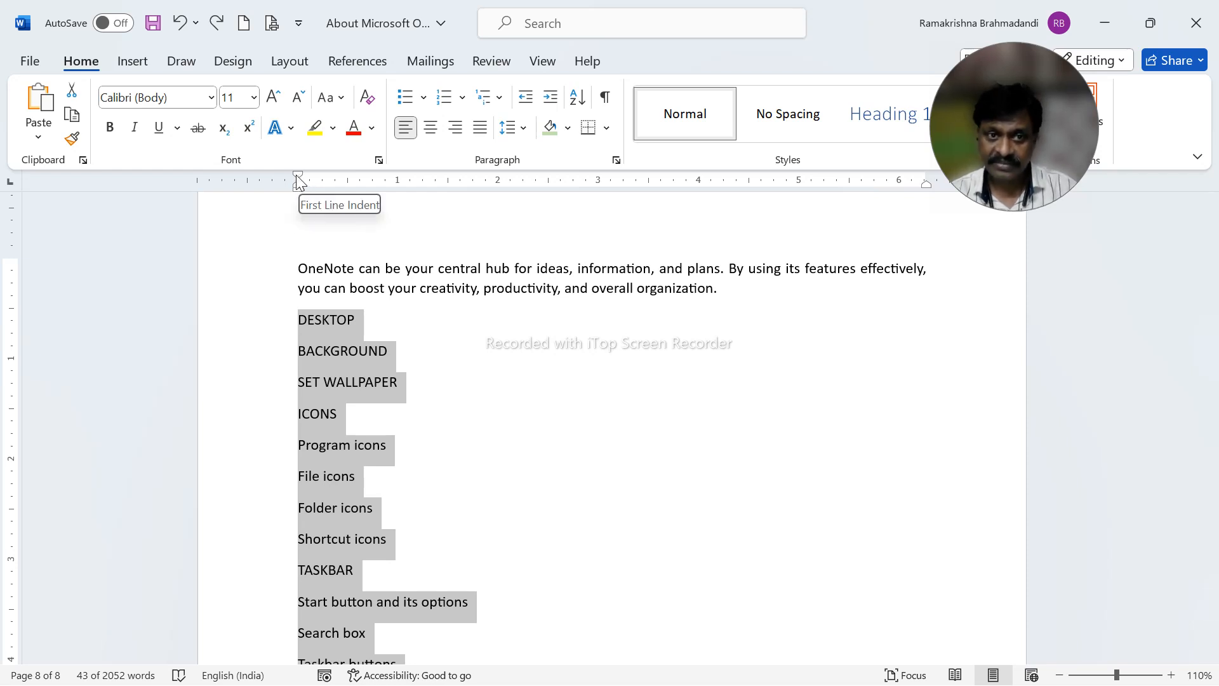
Number the selected list and set its first-line indent to about 0.12 inch and its hanging indent to about 0.45 inch on the ruler
{"action": "left_click_drag", "start_coordinate": [297, 178], "coordinate": [323, 189]}
{"action": "left_click_drag", "start_coordinate": [329, 195], "coordinate": [333, 196]}
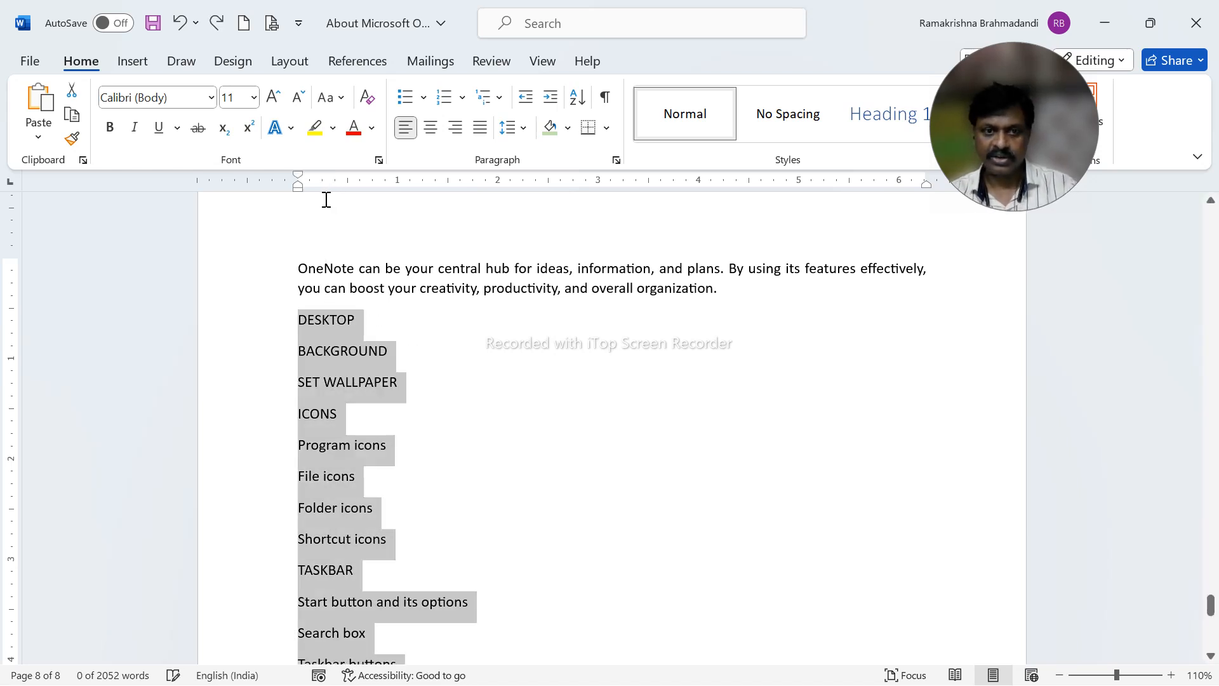
{"action": "left_click", "coordinate": [446, 98]}
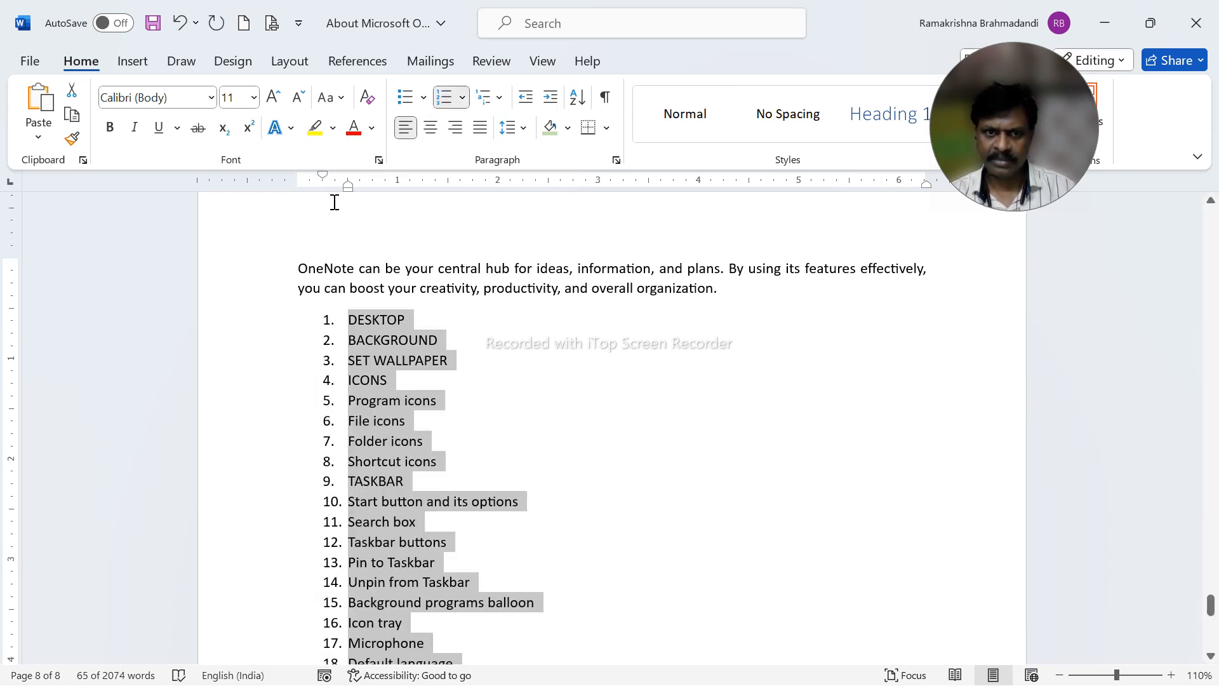
{"action": "mouse_move", "coordinate": [324, 181]}
{"action": "left_mouse_down"}
{"action": "mouse_move", "coordinate": [348, 180]}
{"action": "mouse_move", "coordinate": [341, 193]}
{"action": "mouse_move", "coordinate": [302, 192]}
{"action": "left_mouse_up"}
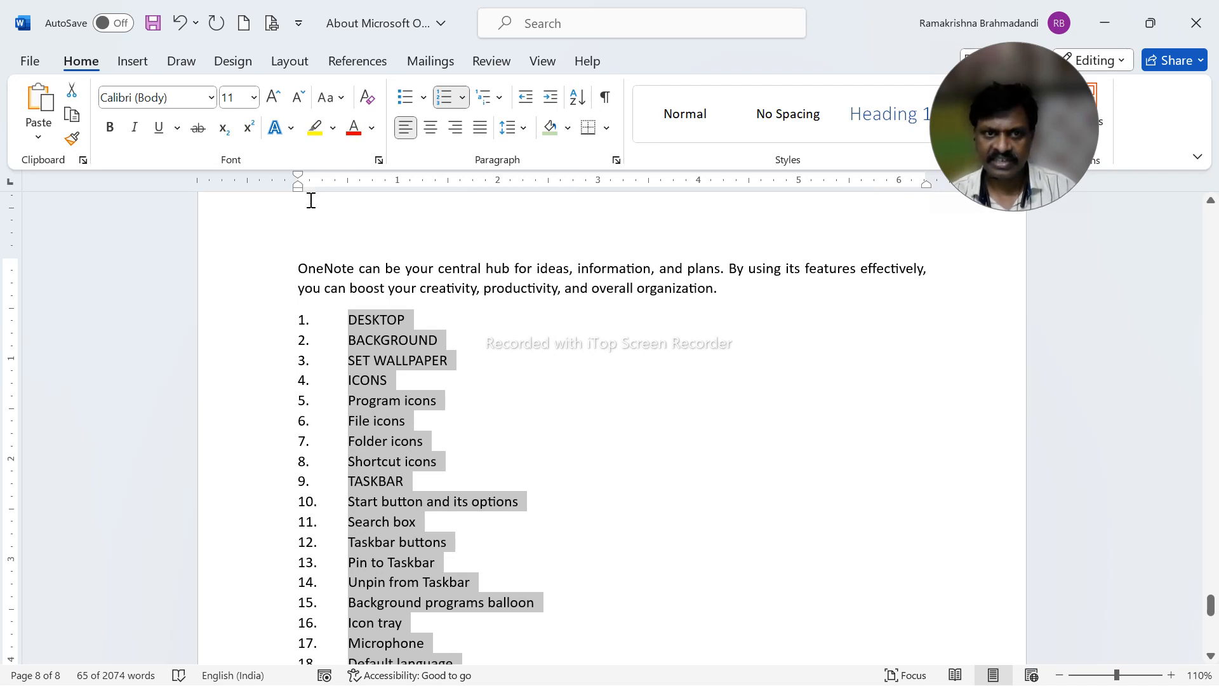
{"action": "mouse_move", "coordinate": [298, 190]}
{"action": "left_mouse_down"}
{"action": "mouse_move", "coordinate": [325, 202]}
{"action": "mouse_move", "coordinate": [300, 176]}
{"action": "mouse_move", "coordinate": [342, 193]}
{"action": "mouse_move", "coordinate": [310, 180]}
{"action": "left_mouse_up"}
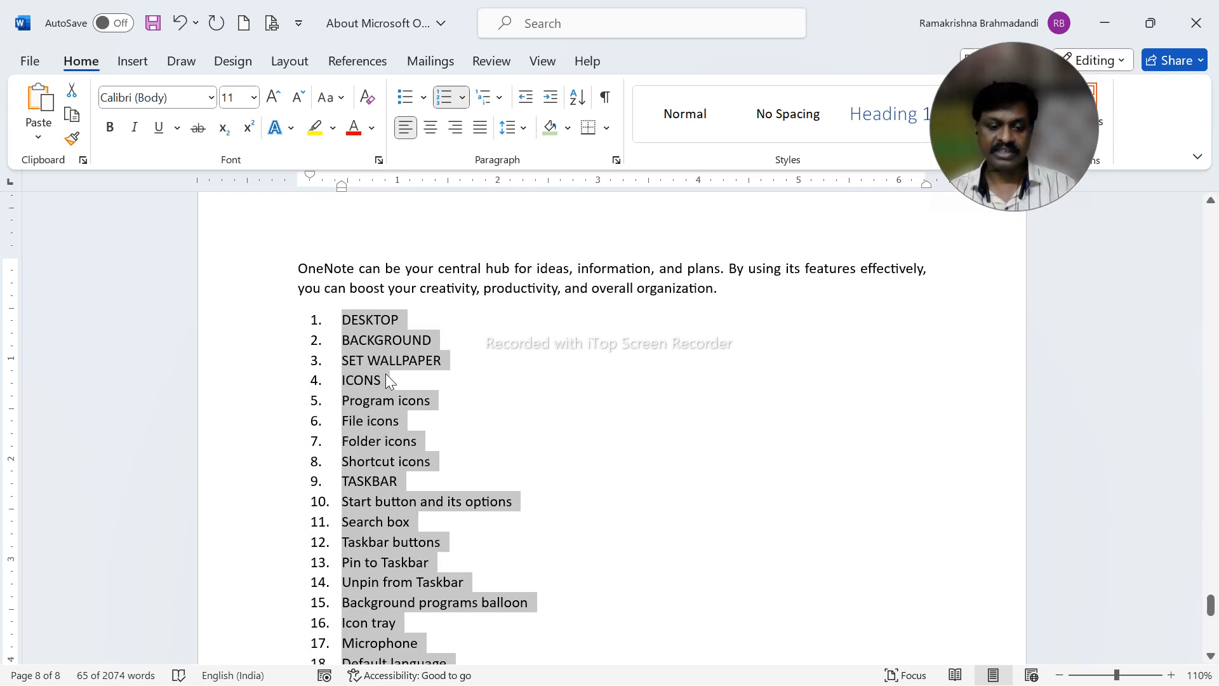
Advance the slide show to the CTRL + U slide, and in Word underline the selected list and remove the underline again
{"action": "key", "text": "alt+Tab"}
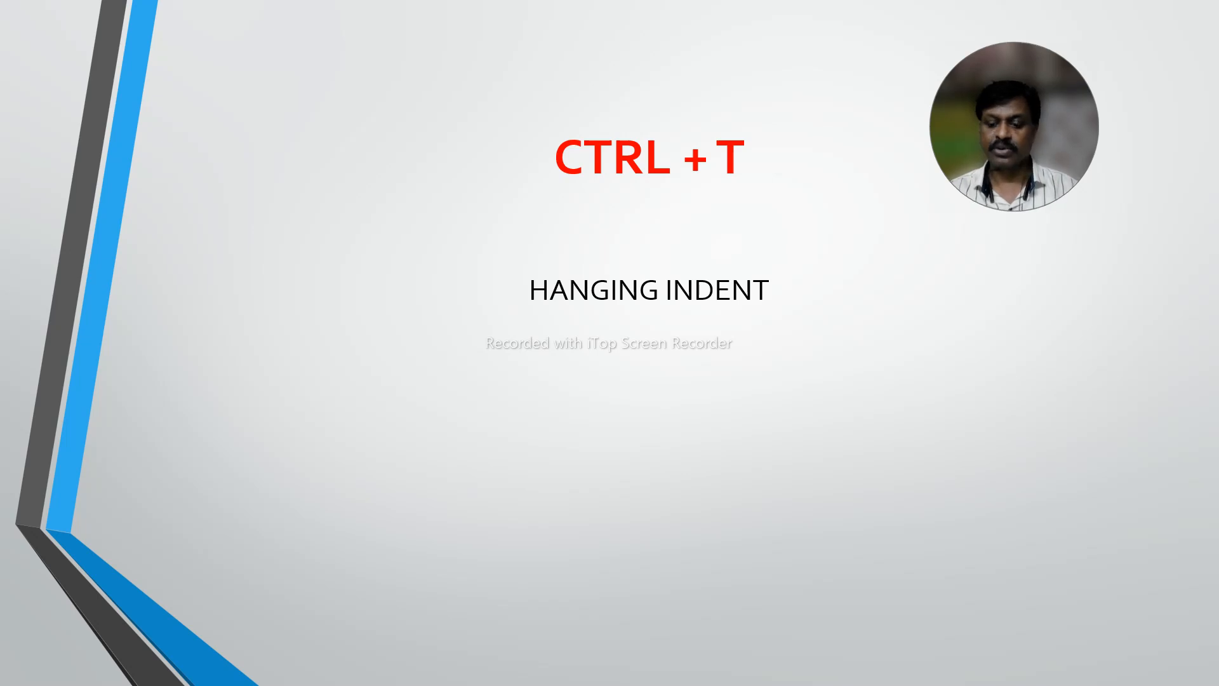
{"action": "key", "text": "Right"}
{"action": "key", "text": "alt+Tab"}
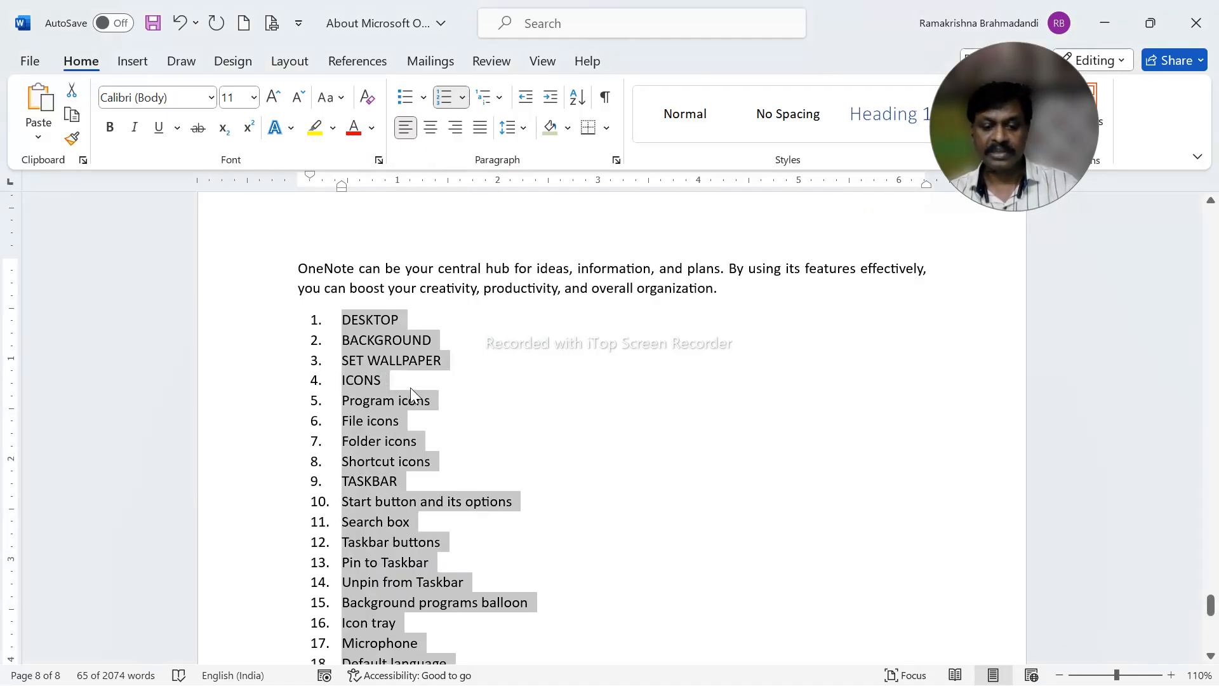
{"action": "key", "text": "ctrl+u"}
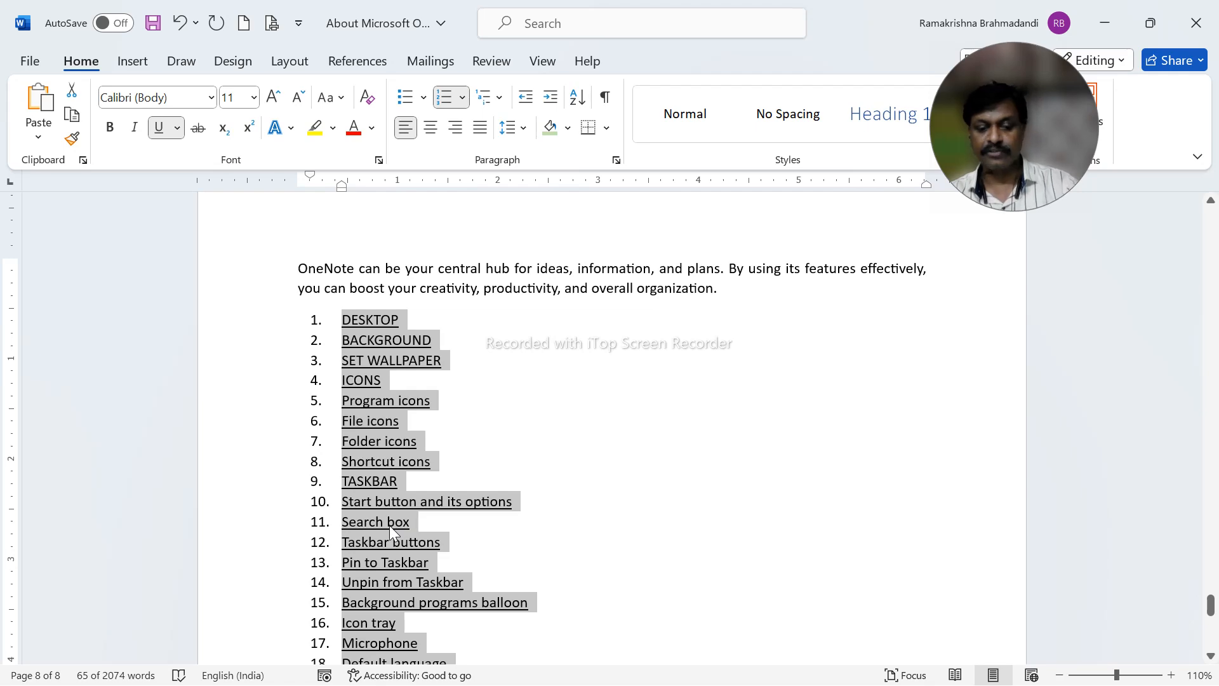
{"action": "key", "text": "ctrl+u"}
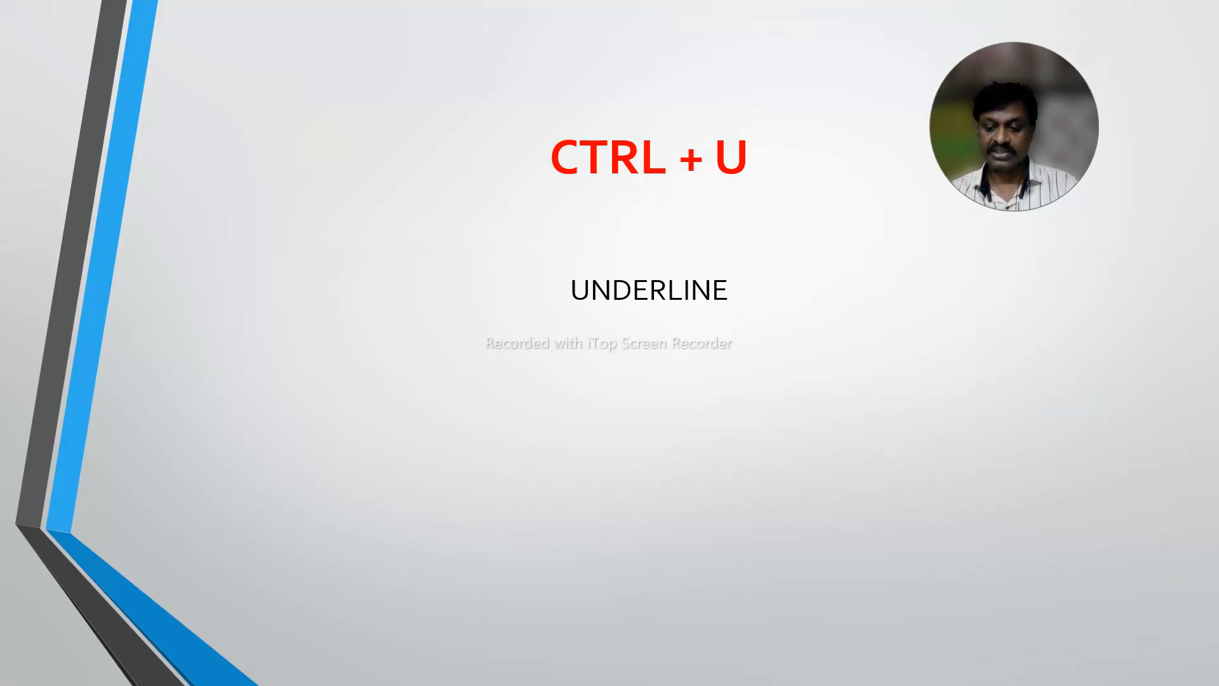
Show the DOUBLE UNDERLINE slide and return to the Word document to try double underlining on the selected list
{"action": "key", "text": "Right"}
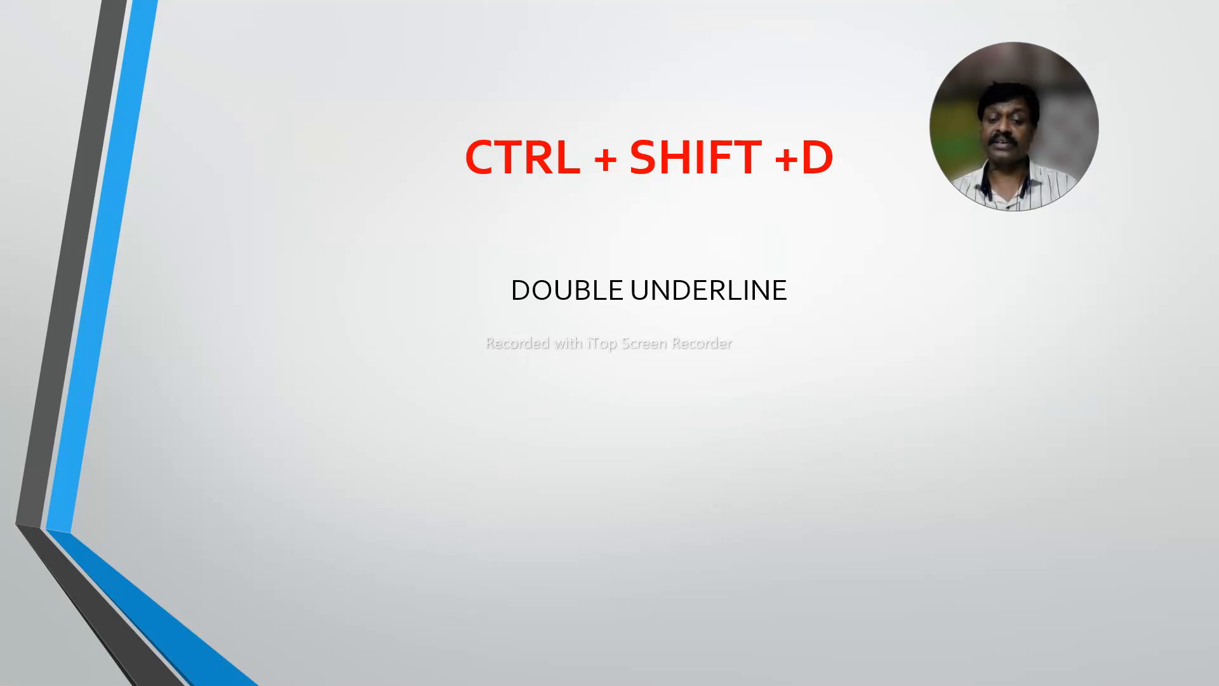
{"action": "key", "text": "alt+Tab"}
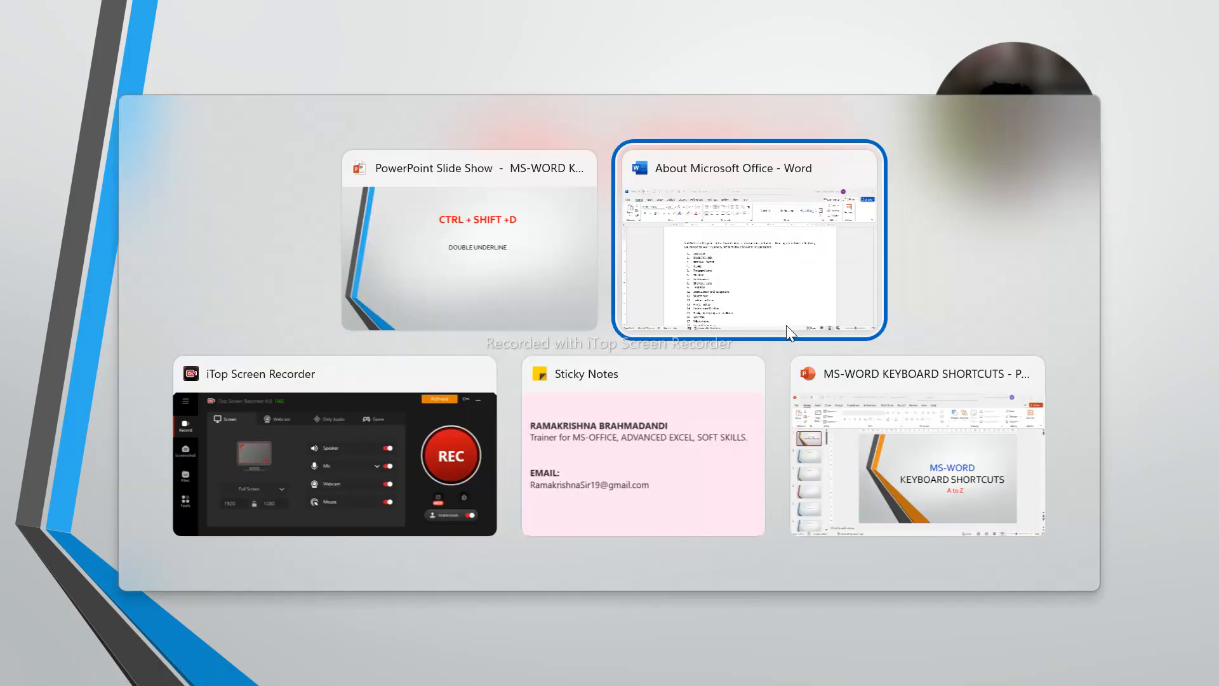
{"action": "key", "text": "ctrl+u"}
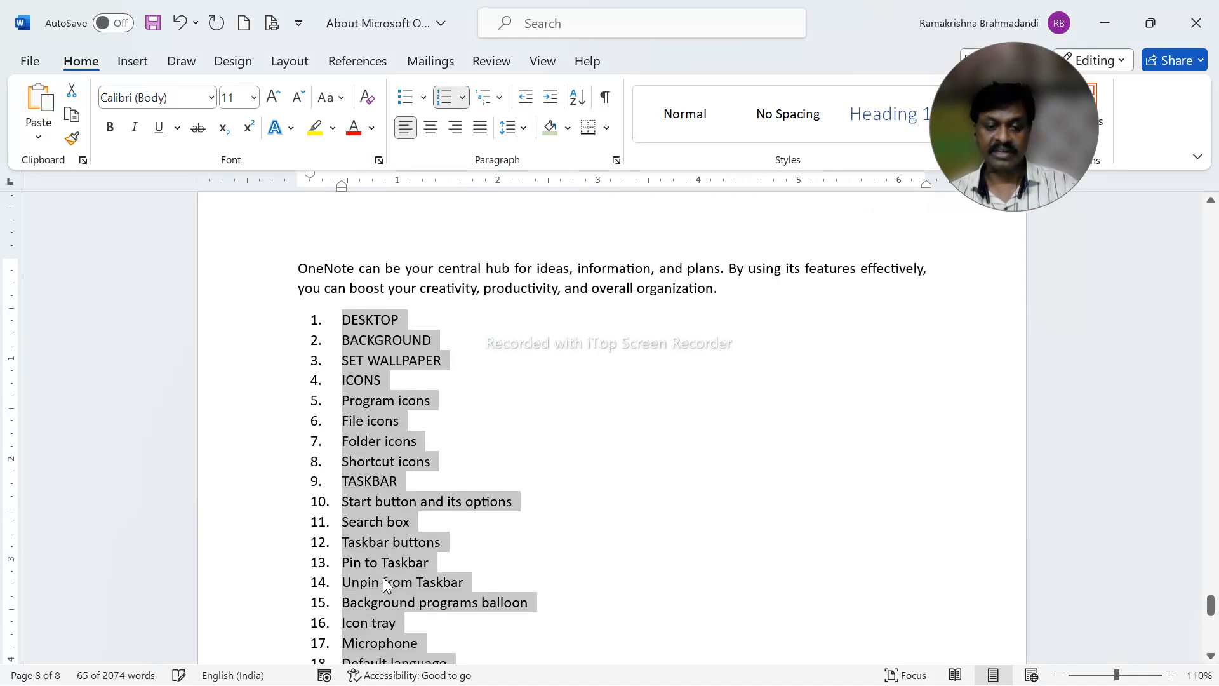
Present the CTRL + V PASTE and CTRL + ALT + V PASTE SPECIAL slides in the slide show, and return to the Word document
{"action": "key", "text": "alt+Tab"}
{"action": "key", "text": "Right"}
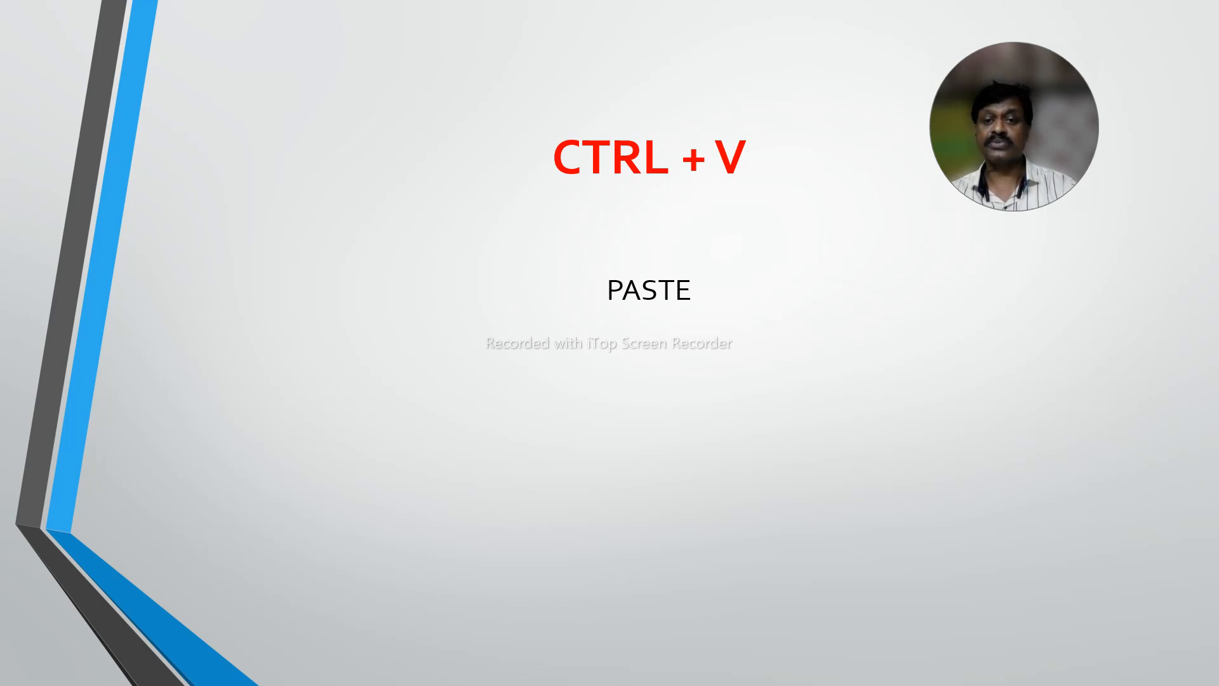
{"action": "key", "text": "Right"}
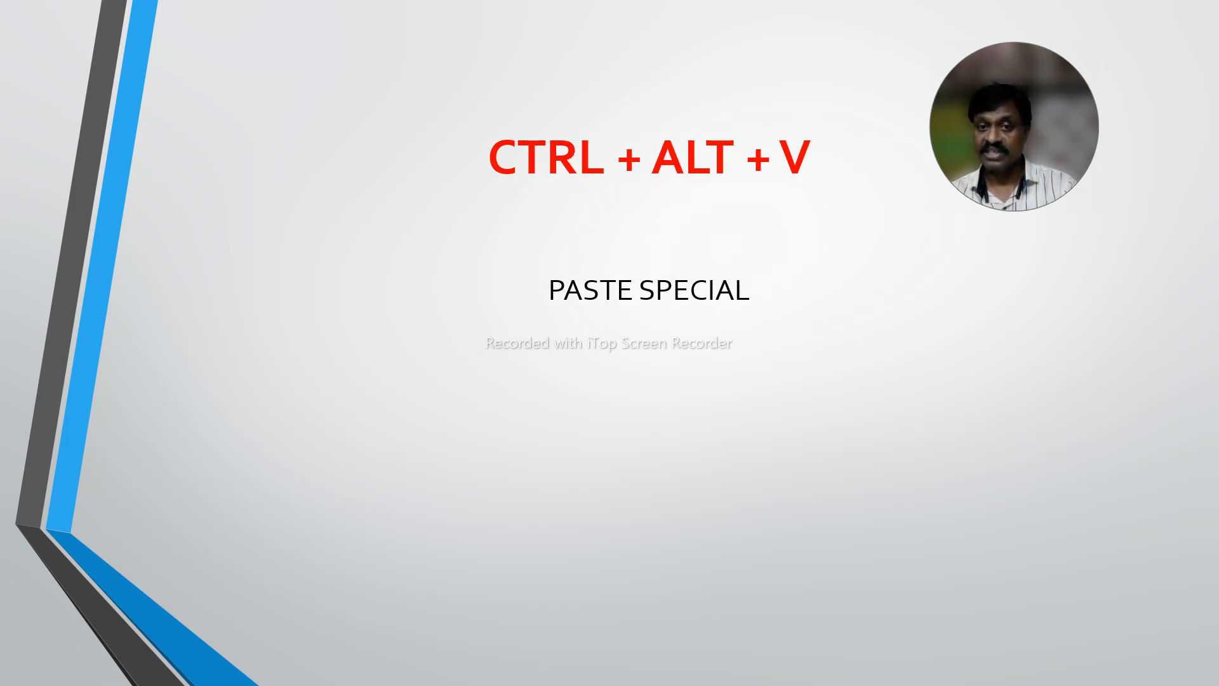
{"action": "key", "text": "Left"}
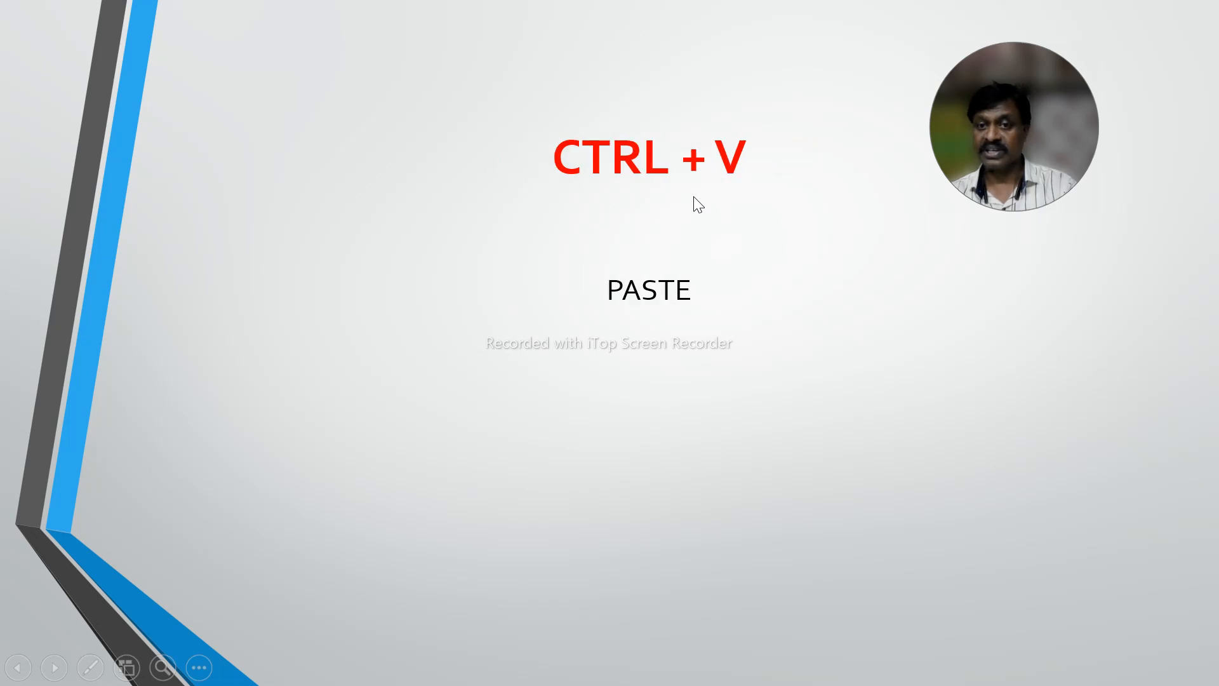
{"action": "key", "text": "Right"}
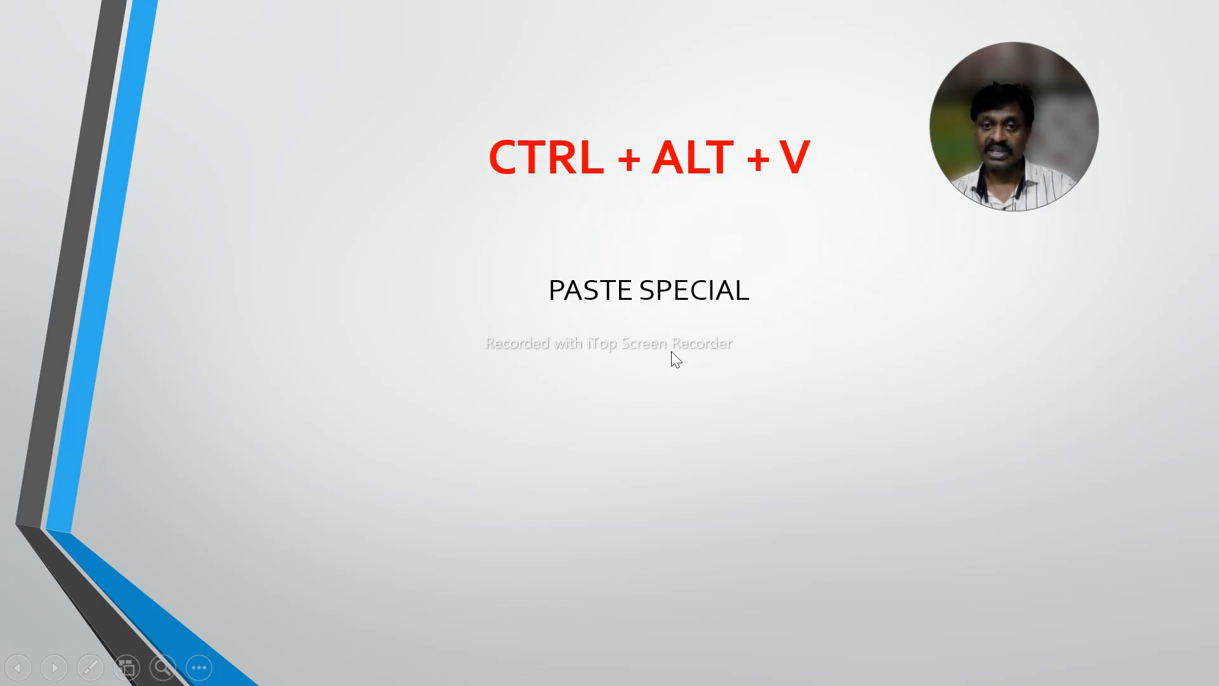
{"action": "key", "text": "alt+Tab"}
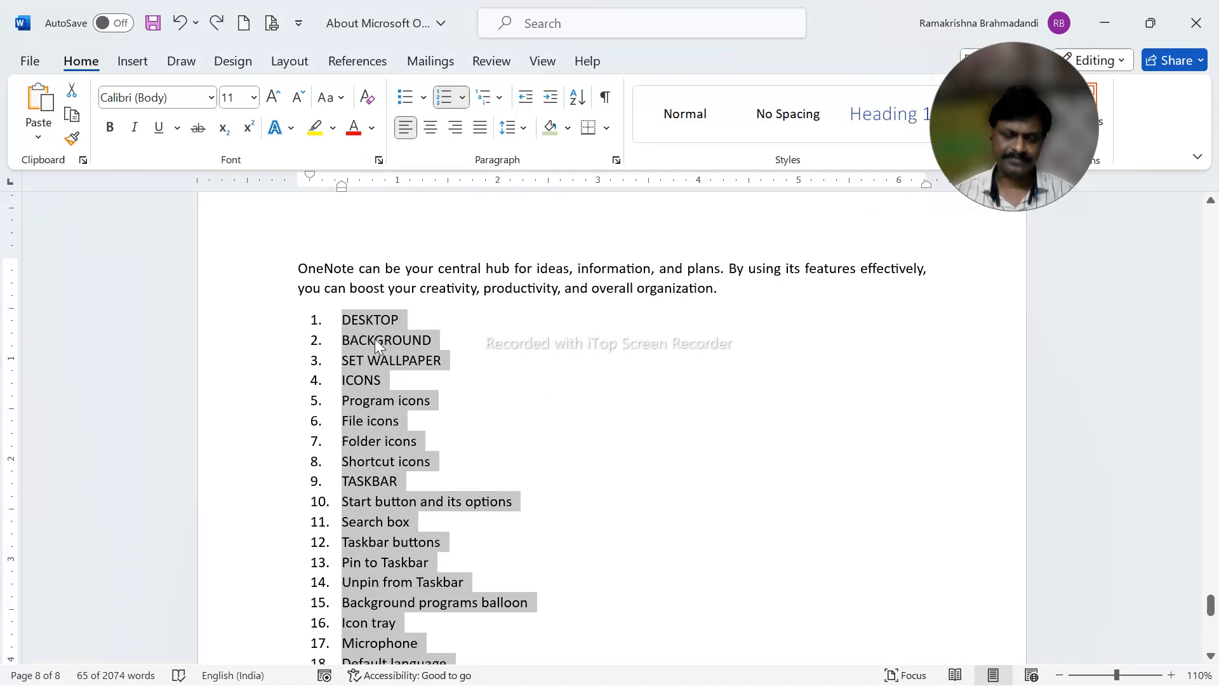
Color the selected numbered list red and copy it
{"action": "left_click", "coordinate": [354, 127]}
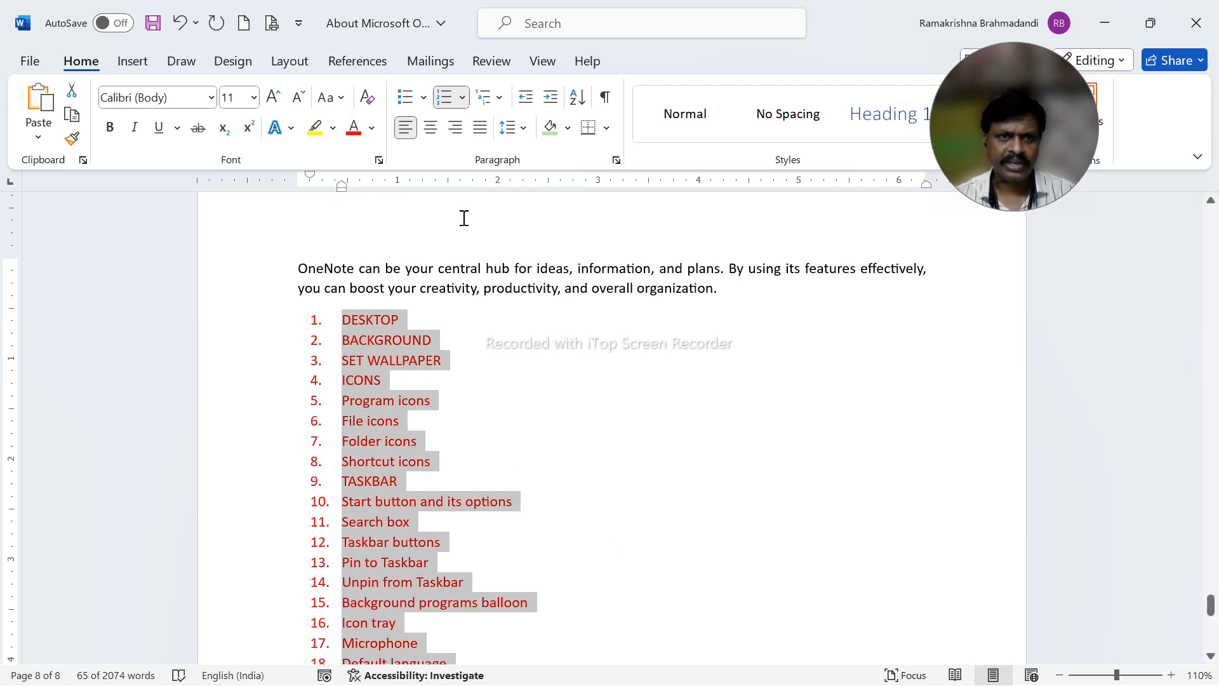
{"action": "left_click", "coordinate": [73, 117]}
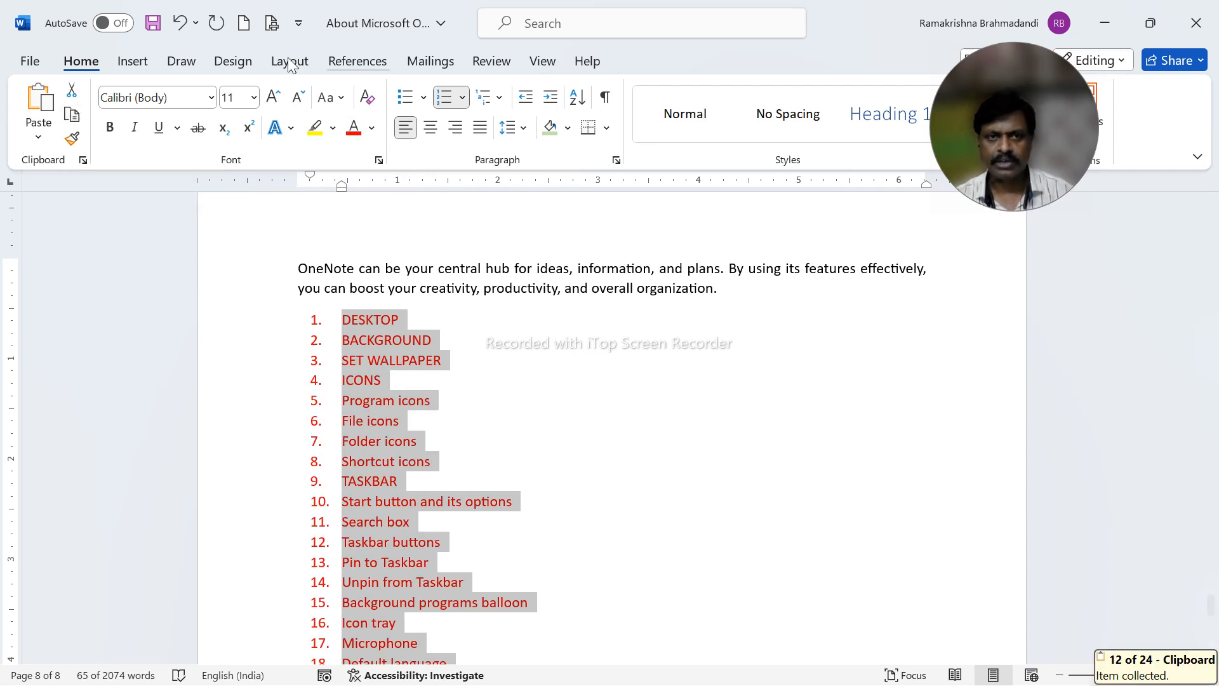
Create a new blank document and paste the copied red list into it
{"action": "left_click", "coordinate": [242, 23]}
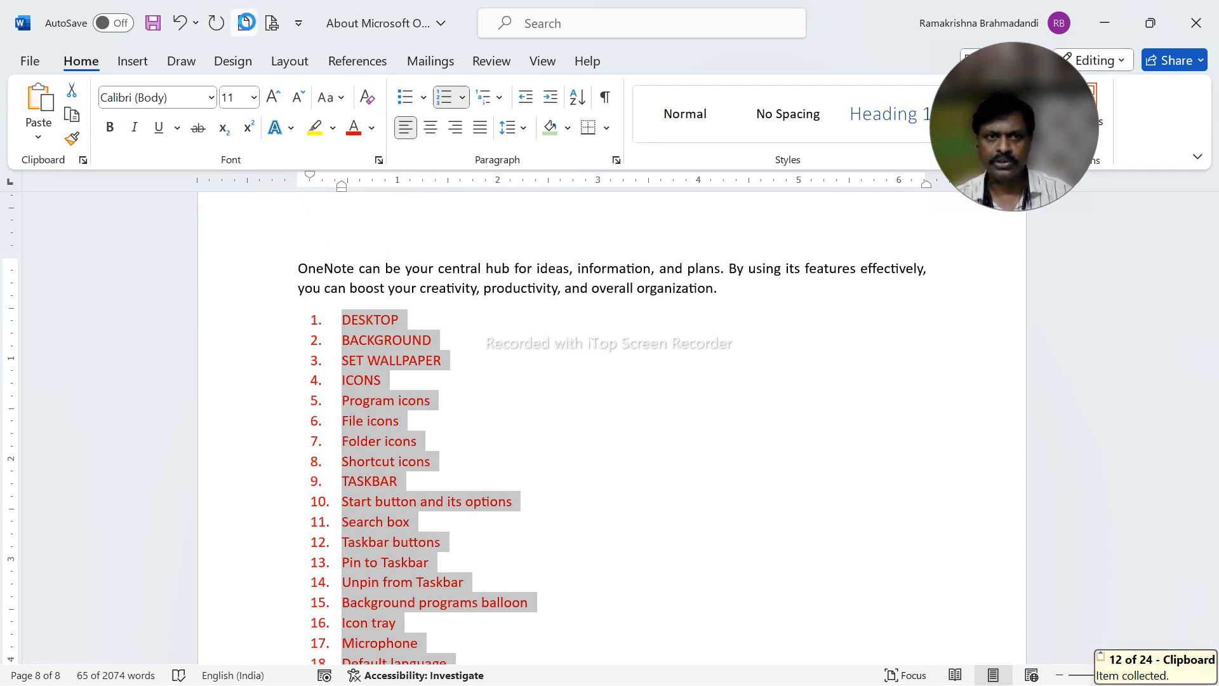
{"action": "left_click", "coordinate": [42, 105]}
{"action": "scroll", "coordinate": [408, 367], "scroll_direction": "up", "scroll_amount": 2}
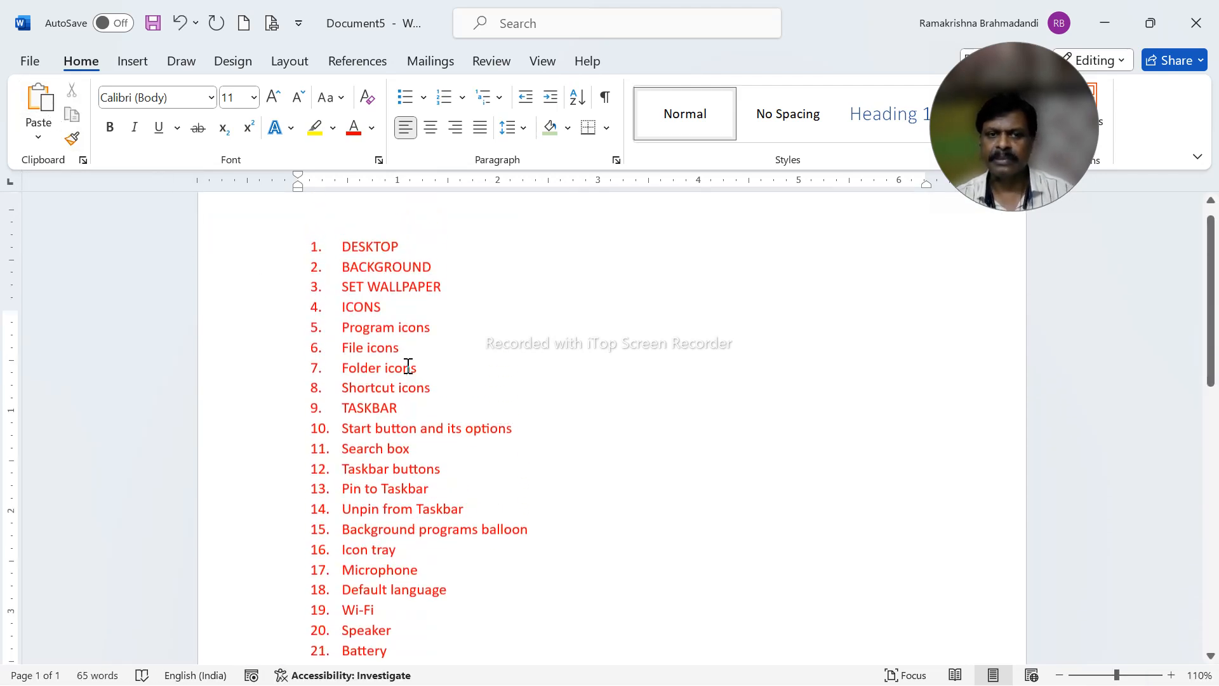
{"action": "scroll", "coordinate": [408, 367], "scroll_direction": "up", "scroll_amount": 2}
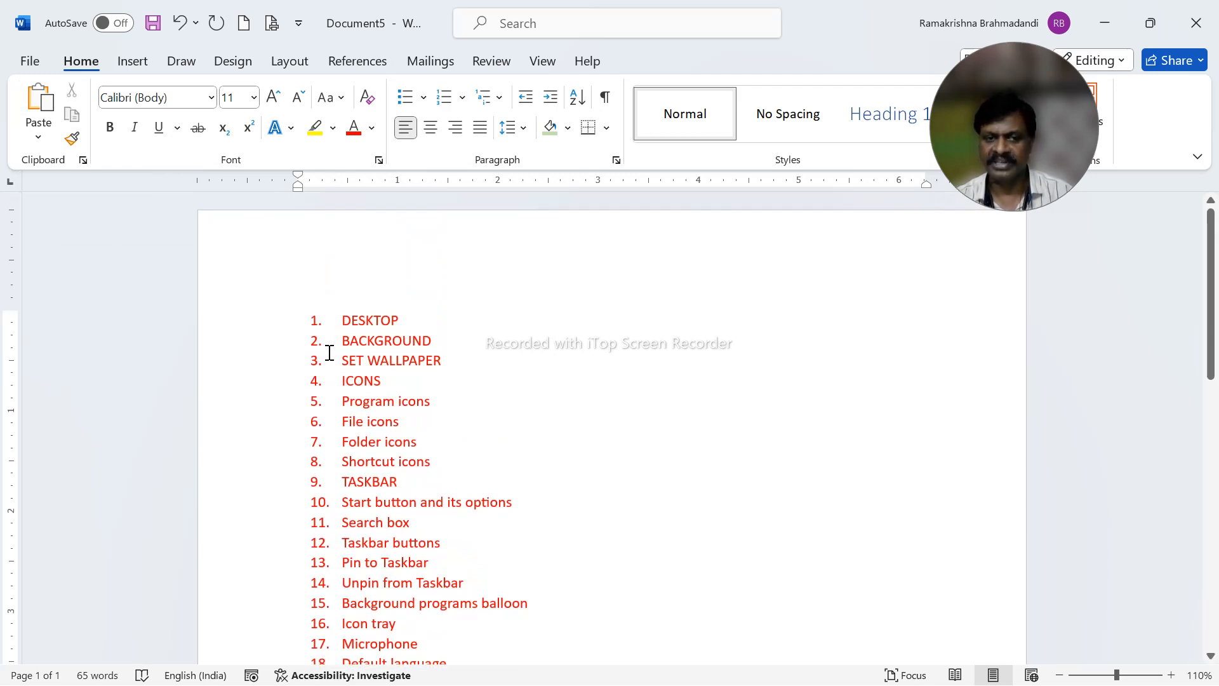
Undo the paste of the red list, redo it, and undo it again to leave the new document blank
{"action": "key", "text": "ctrl+z"}
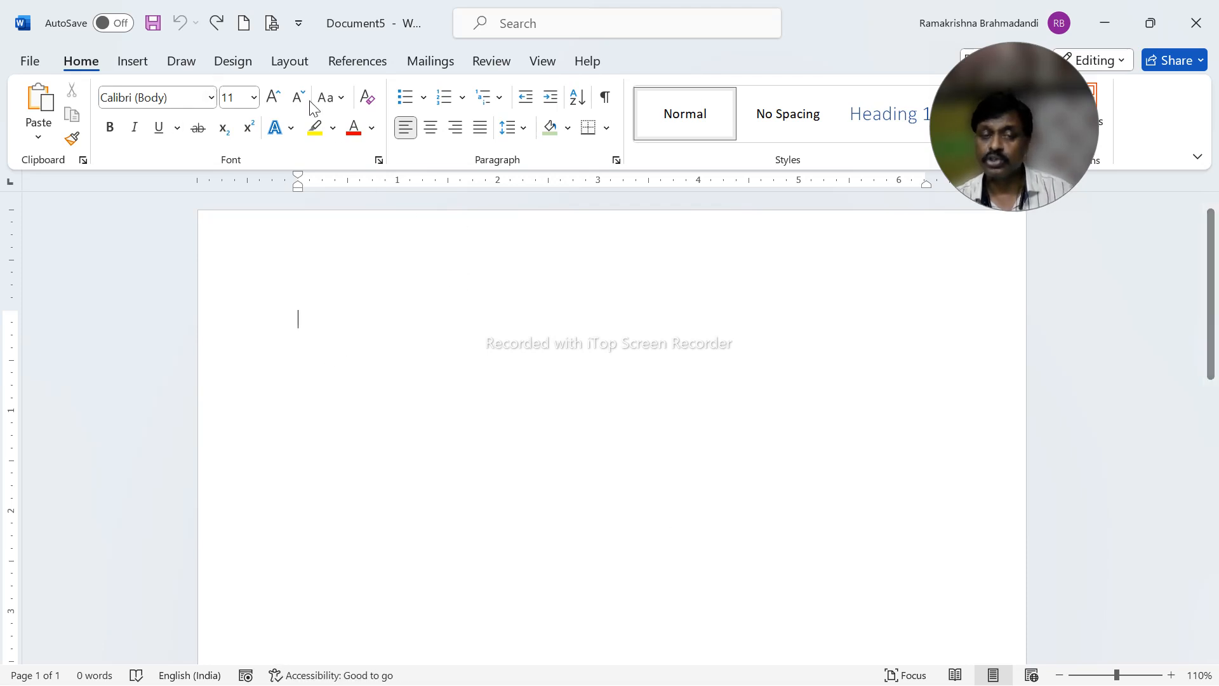
{"action": "left_click", "coordinate": [216, 23]}
{"action": "scroll", "coordinate": [400, 394], "scroll_direction": "up", "scroll_amount": 3}
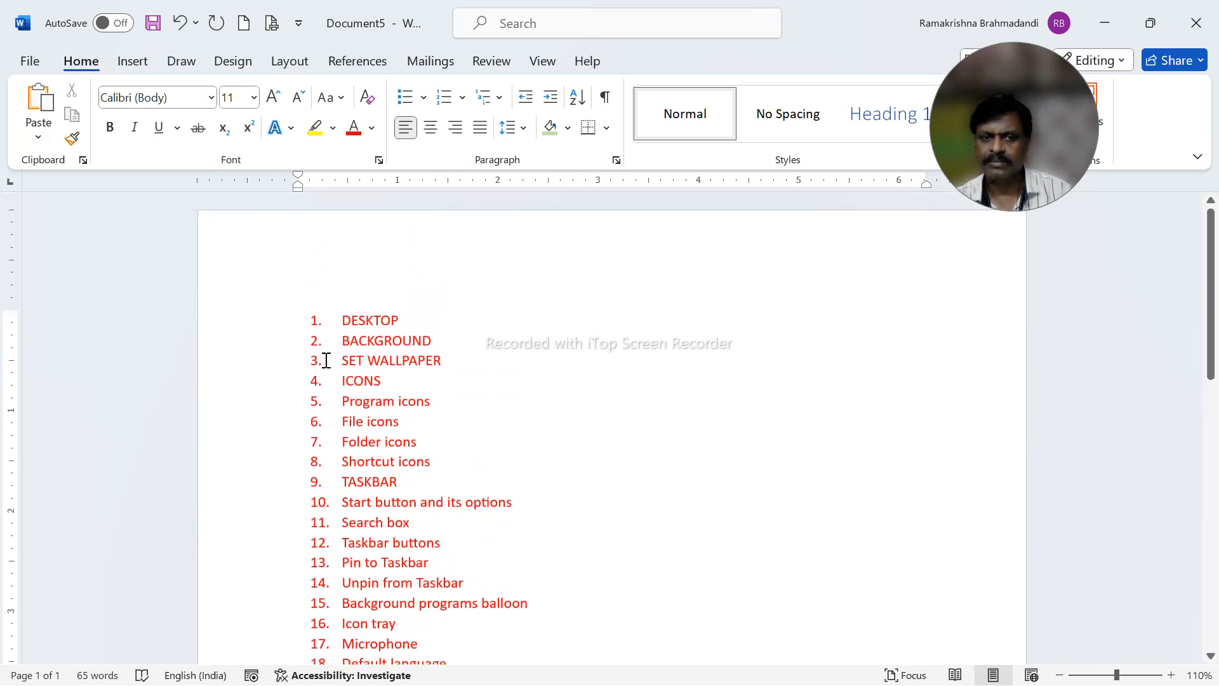
{"action": "left_click", "coordinate": [177, 26]}
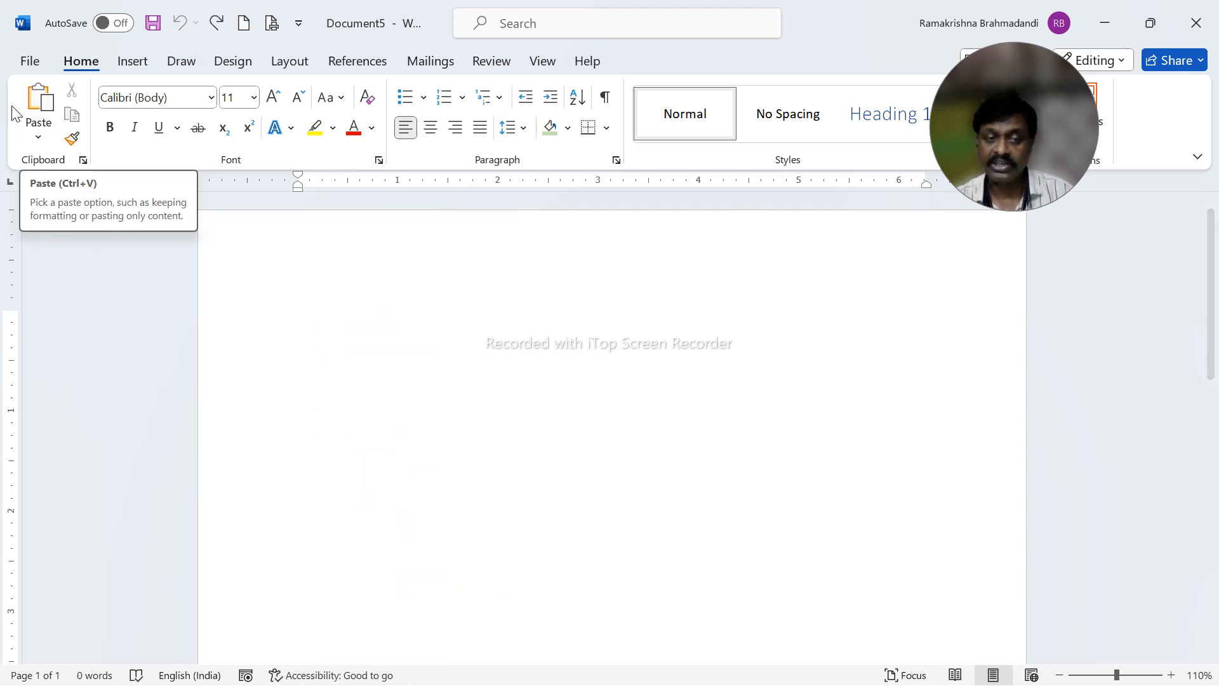
Try pasting the red list into the blank document once more and undo that paste
{"action": "key", "text": "ctrl+v"}
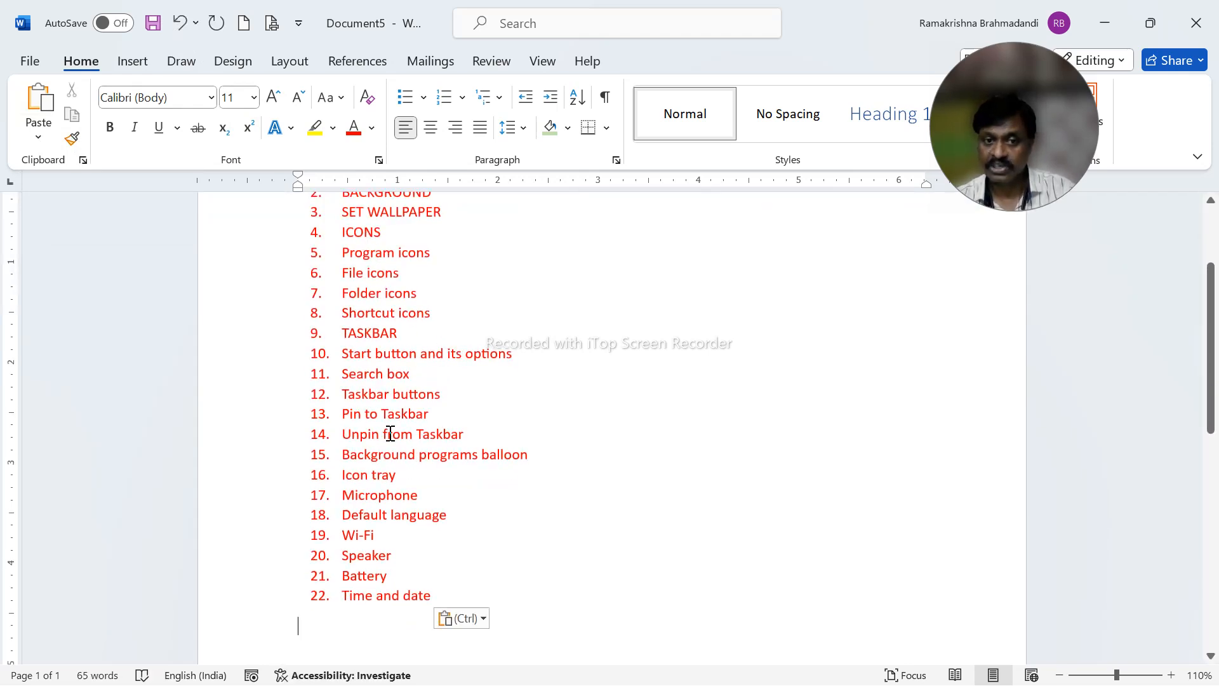
{"action": "key", "text": "ctrl+z"}
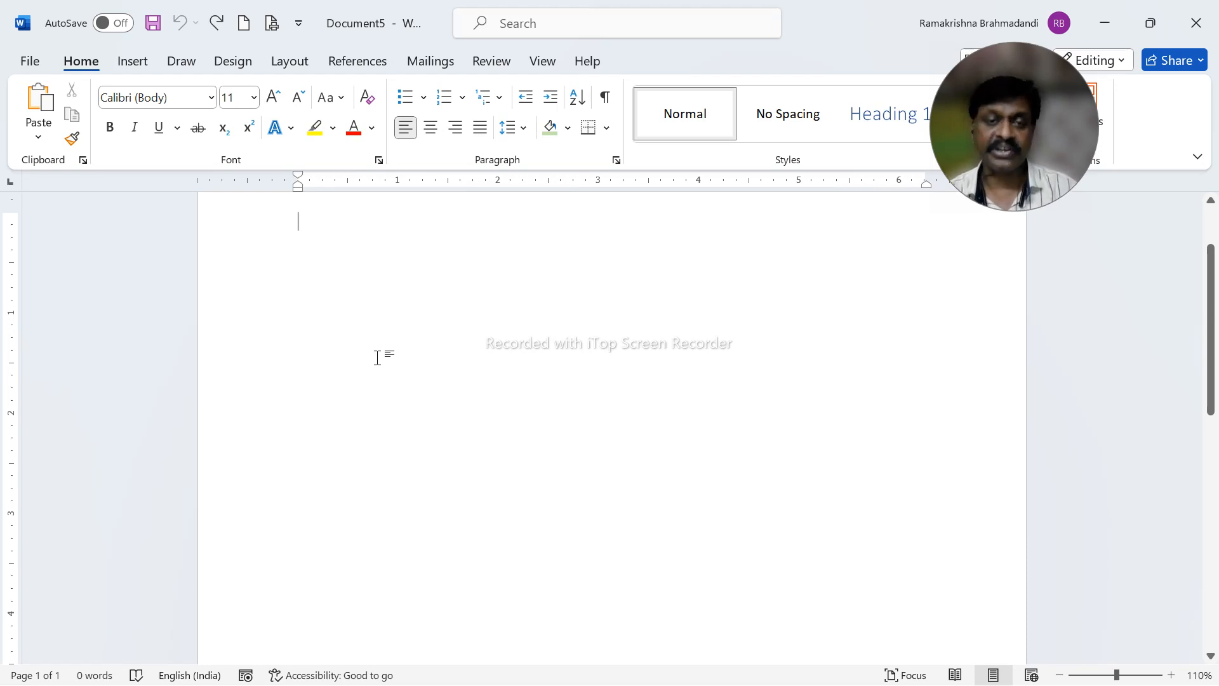
Open the paste options and restore the blank document's window to a smaller size over the About Microsoft Office document
{"action": "left_click", "coordinate": [37, 131]}
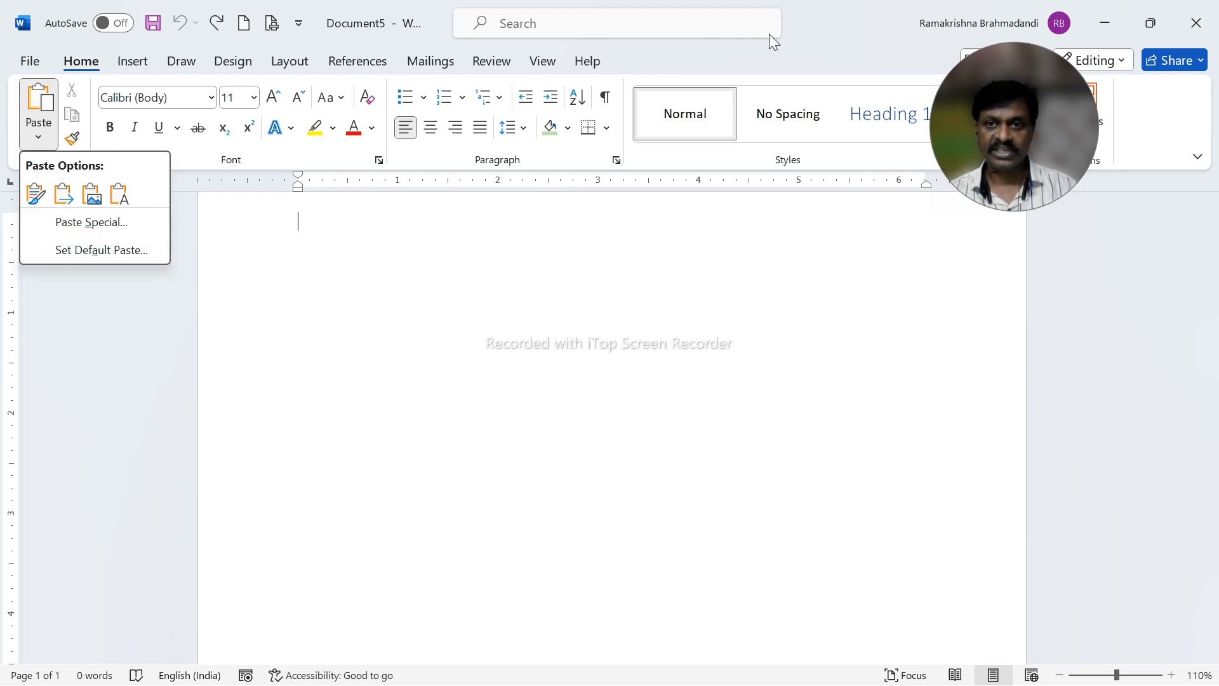
{"action": "double_click", "coordinate": [838, 40]}
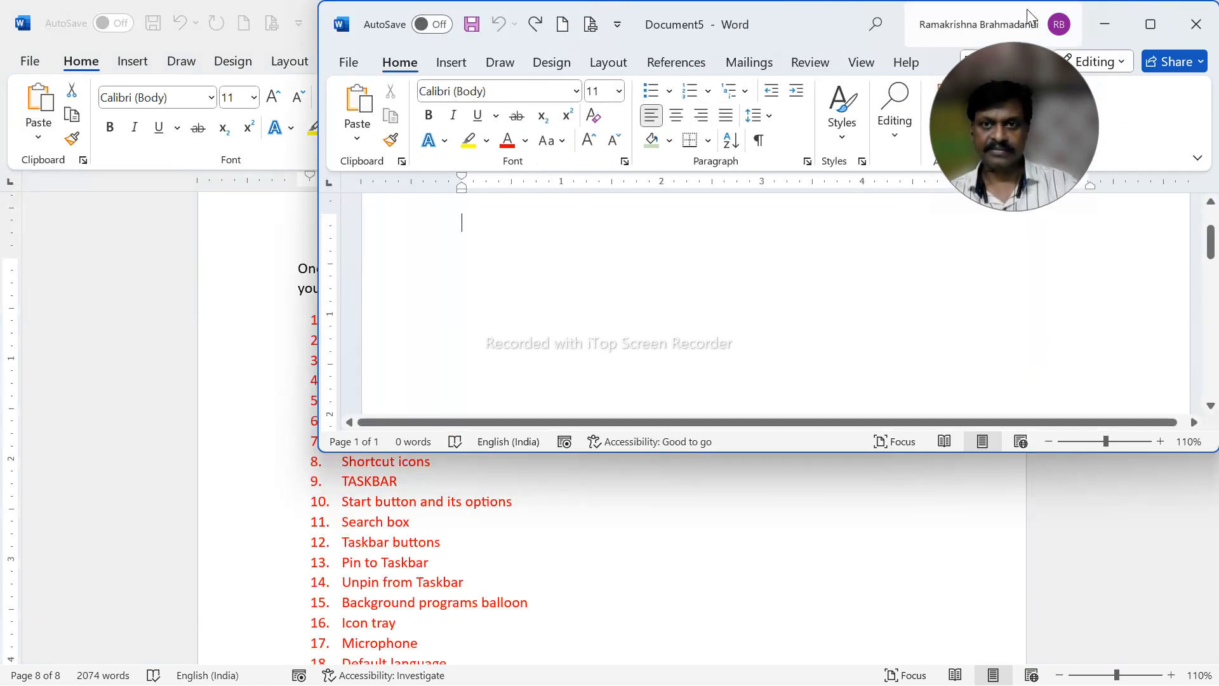
Maximize the blank document and paste the copied list as plain text without its red formatting
{"action": "left_click", "coordinate": [1150, 25]}
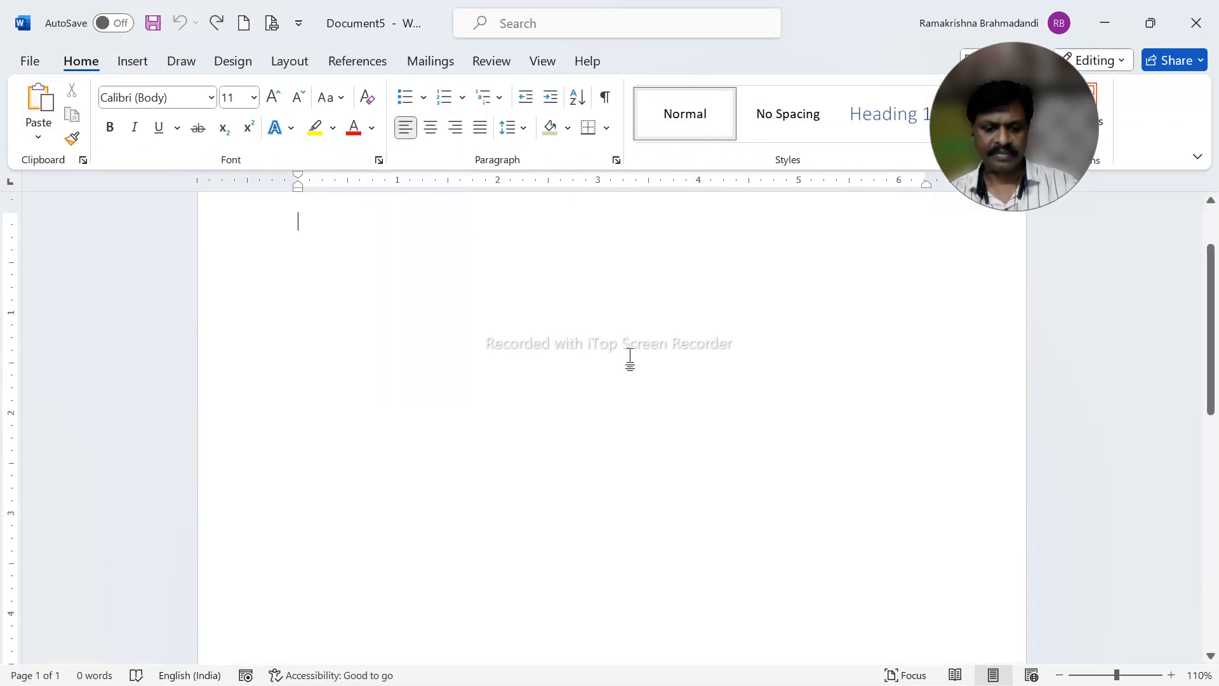
{"action": "key", "text": "ctrl+v"}
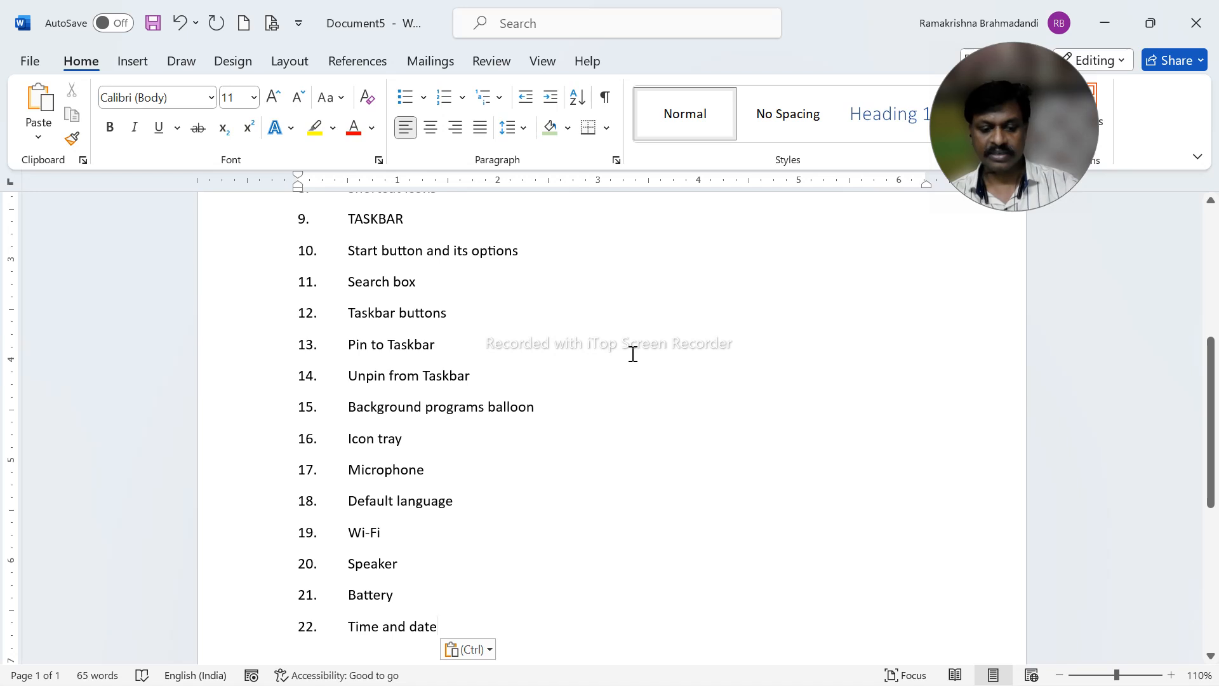
{"action": "scroll", "coordinate": [476, 394], "scroll_direction": "up", "scroll_amount": 6}
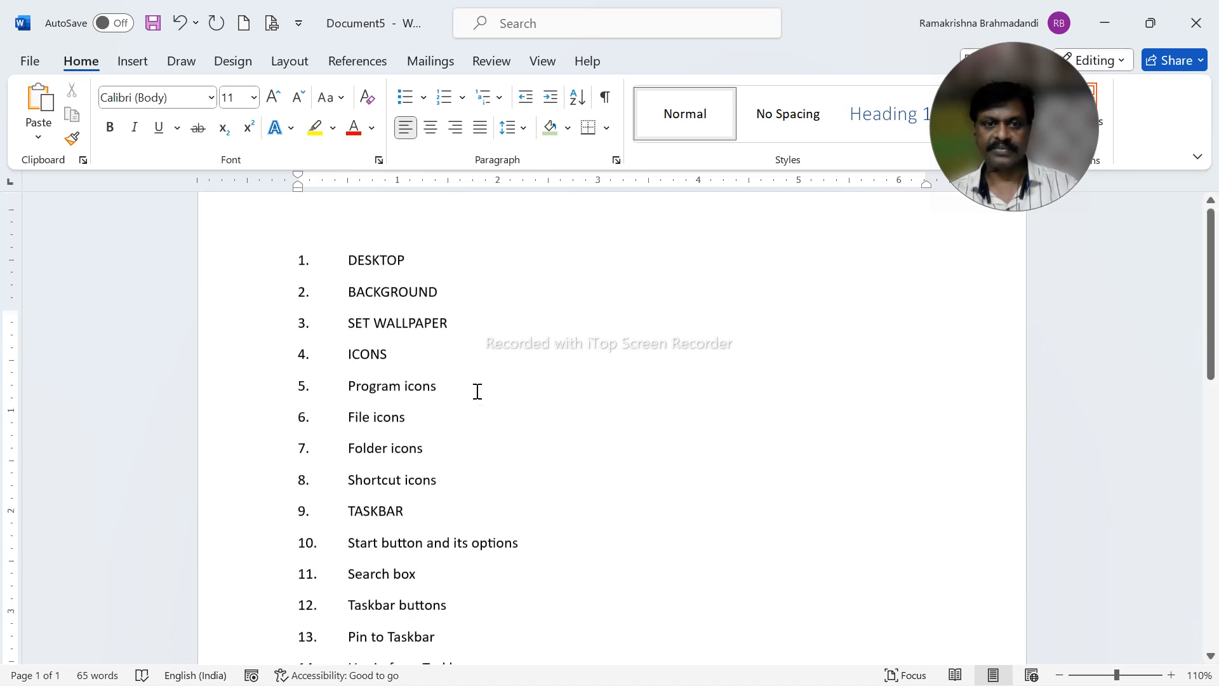
{"action": "left_click", "coordinate": [324, 323]}
{"action": "left_click", "coordinate": [381, 319]}
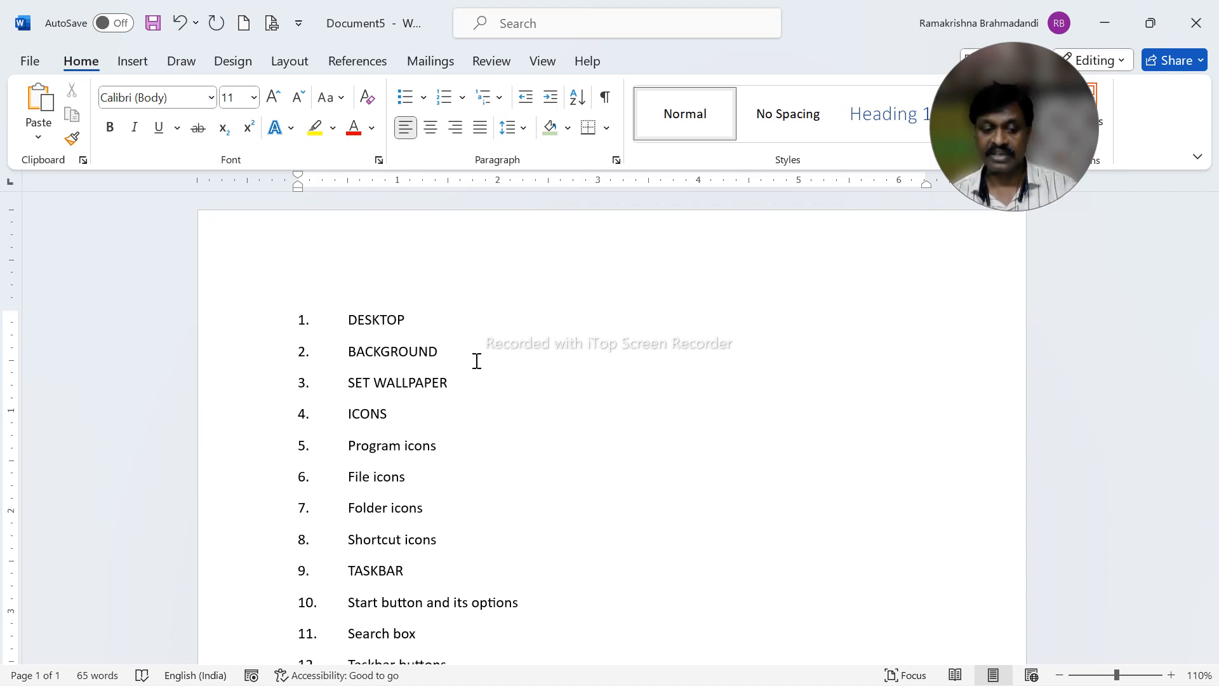
Switch to the PowerPoint slide show and advance to the CTRL + W Close File slide
{"action": "key", "text": "alt+Tab"}
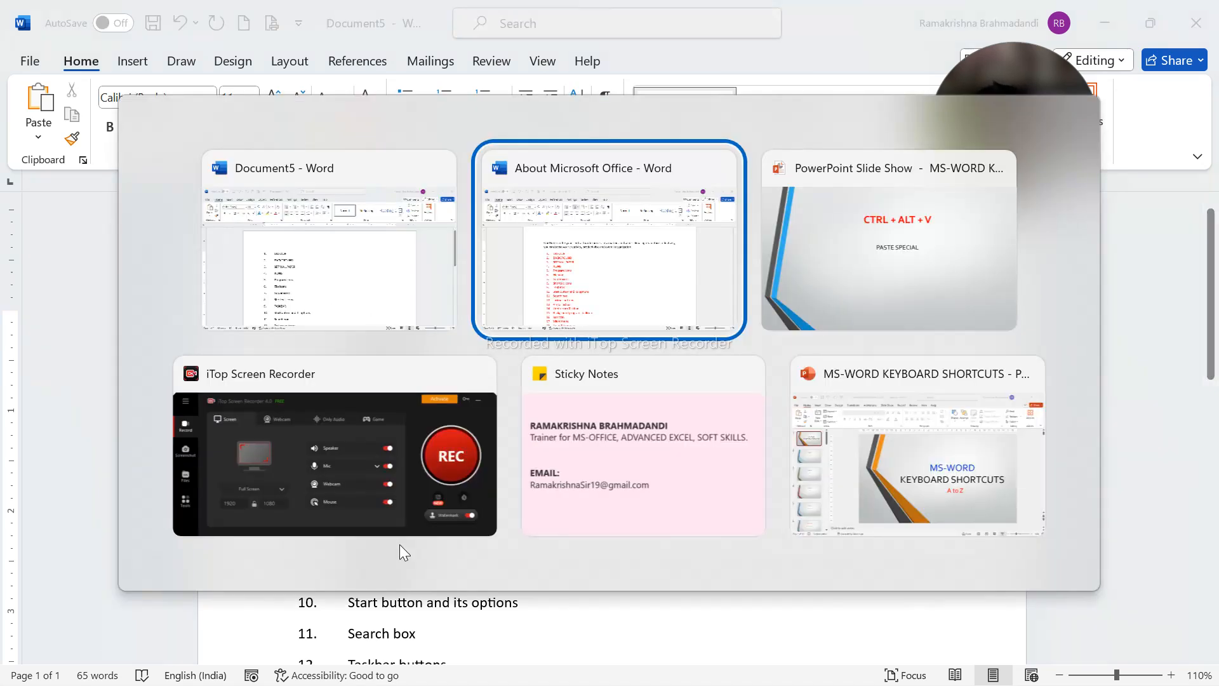
{"action": "key", "text": "alt+Tab"}
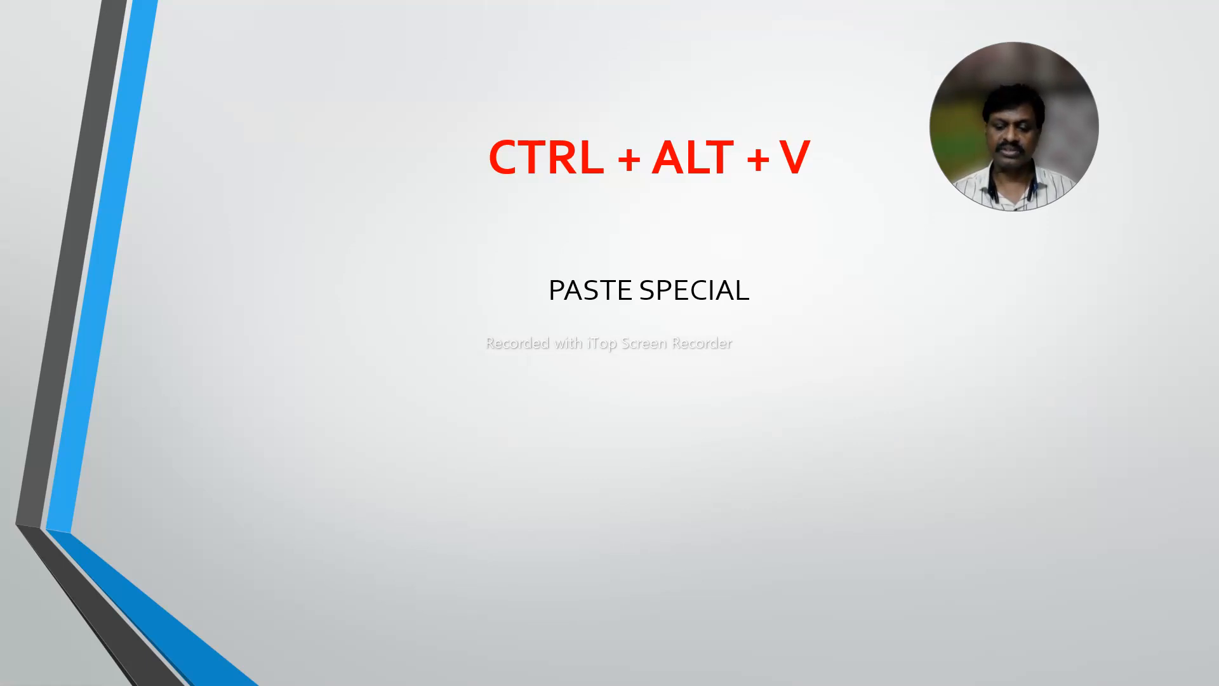
{"action": "key", "text": "Right"}
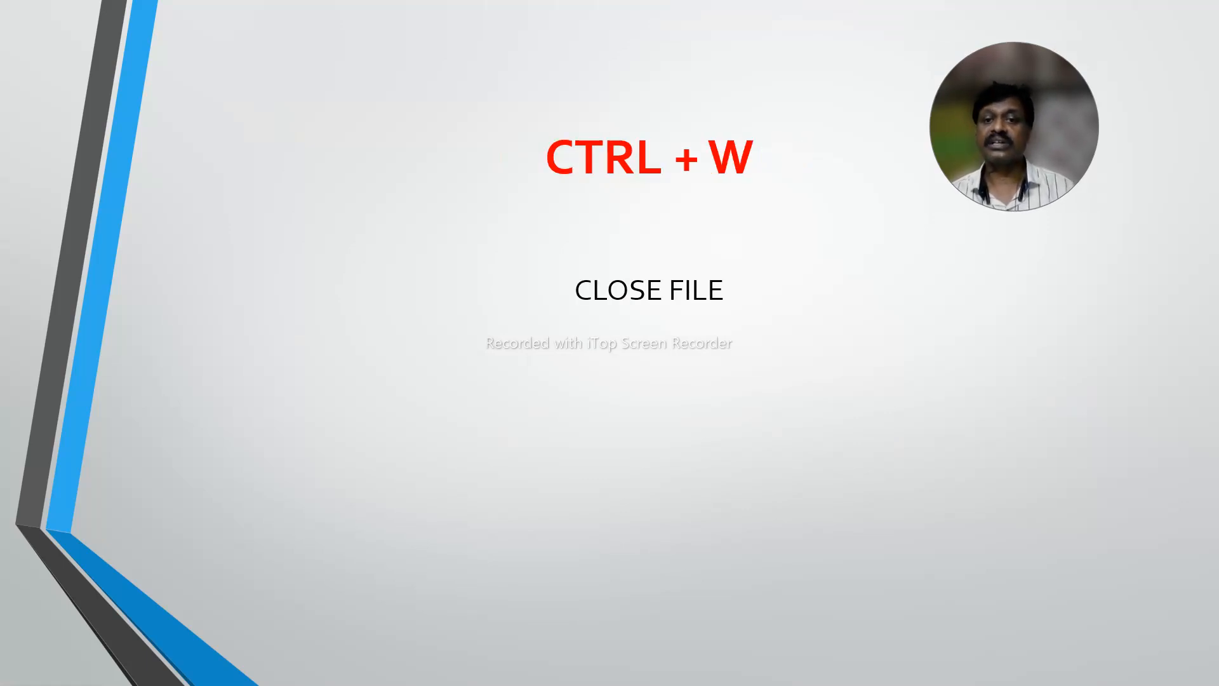
Return to the pasted list in Word, start closing the file, cancel the save prompt, and start closing it again
{"action": "key", "text": "alt+Tab"}
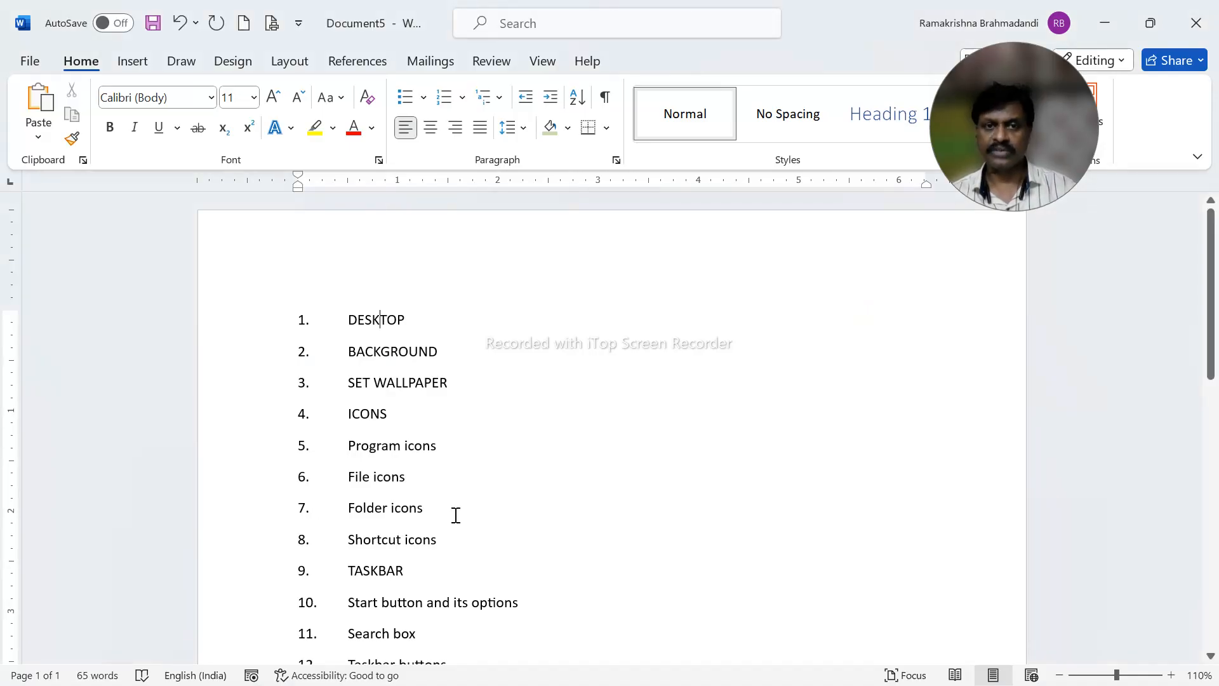
{"action": "key", "text": "ctrl+w"}
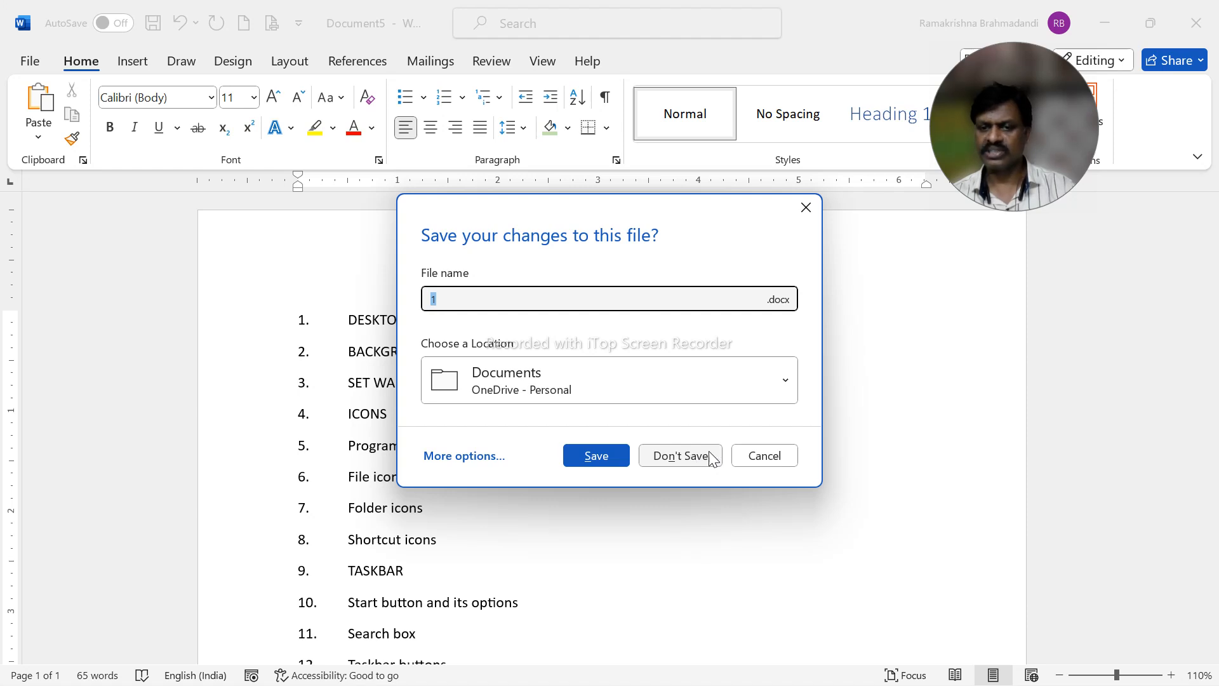
{"action": "left_click", "coordinate": [762, 462]}
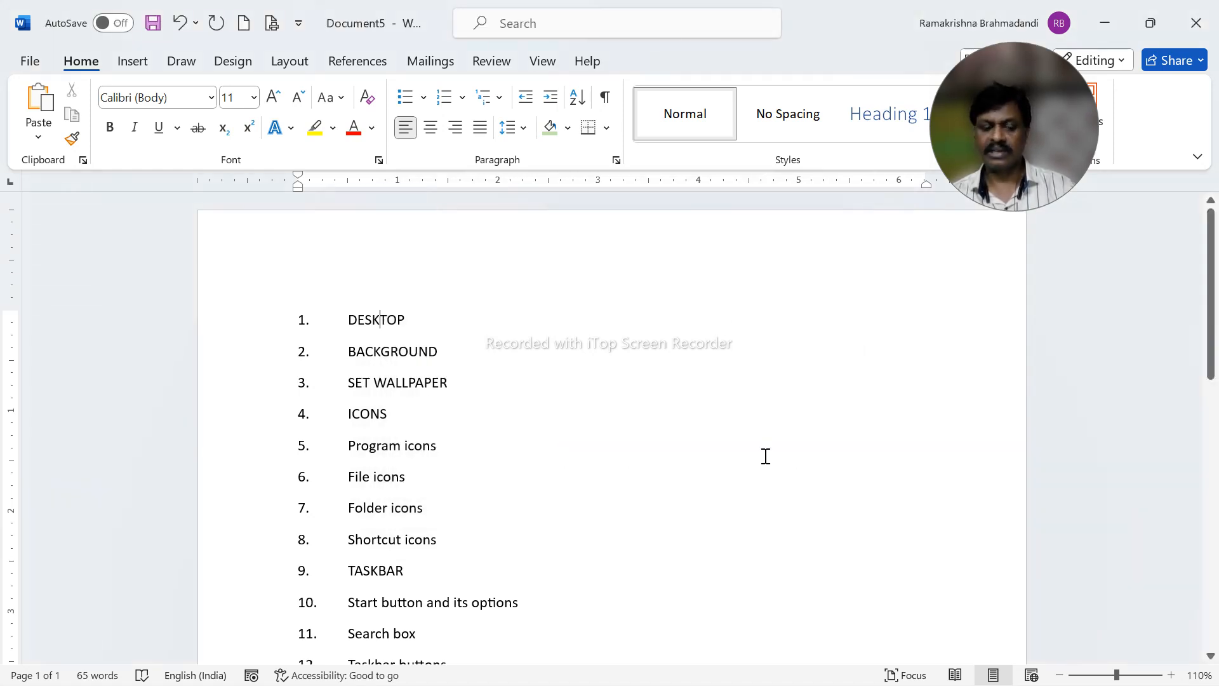
{"action": "key", "text": "ctrl+w"}
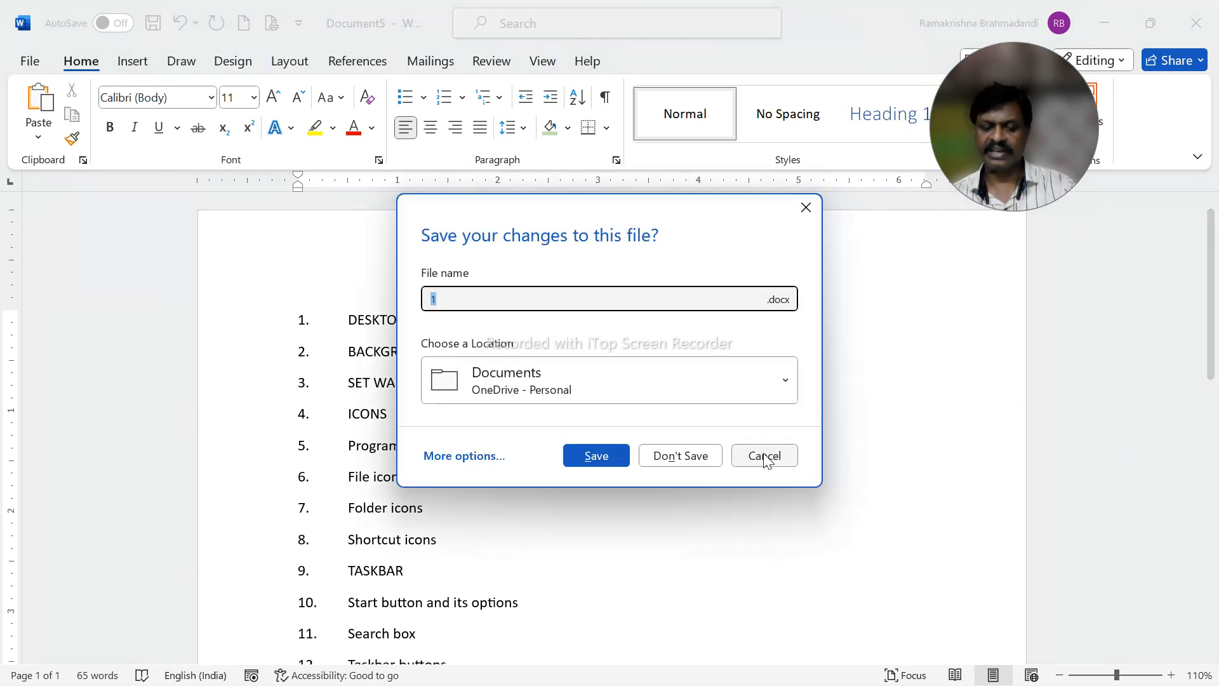
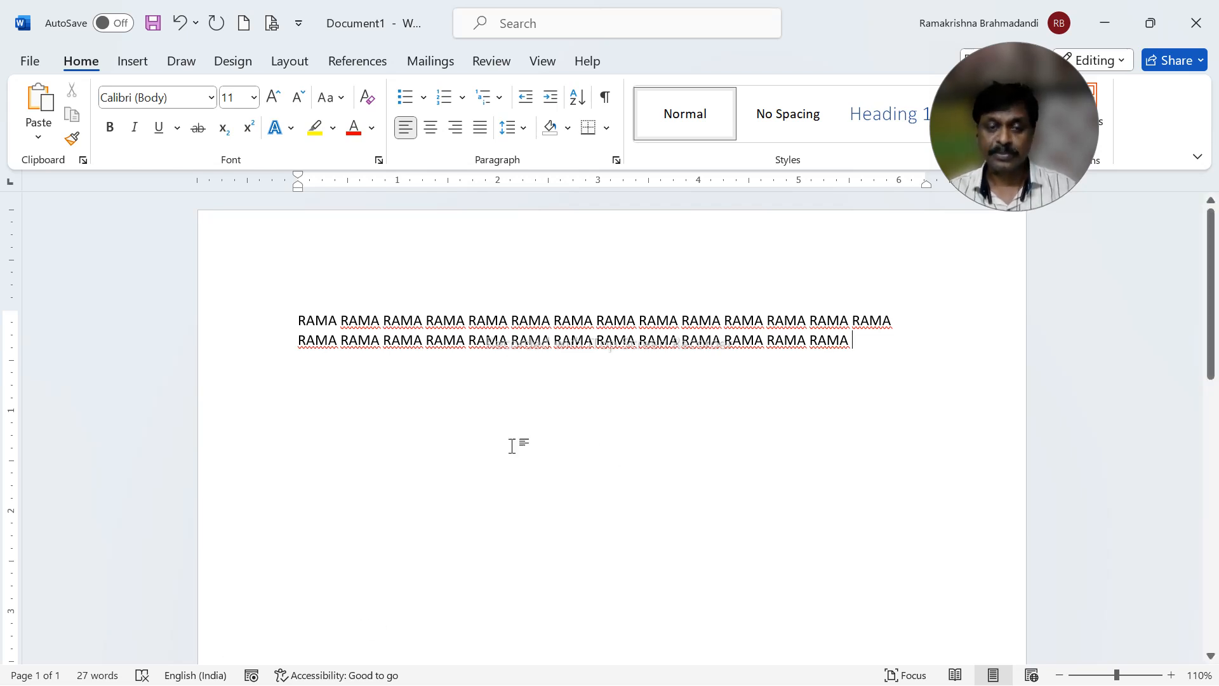
Make the first and fifth words of the first line and the eighth word of the second line bold
{"action": "double_click", "coordinate": [316, 321]}
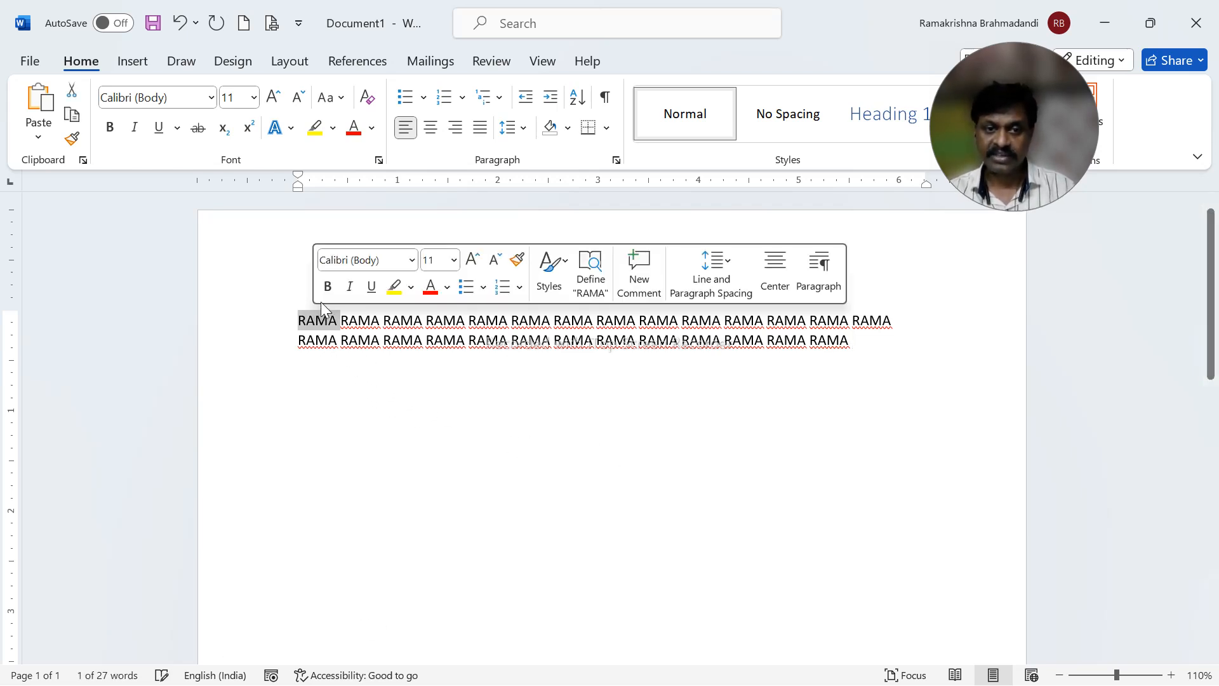
{"action": "left_click", "coordinate": [328, 286]}
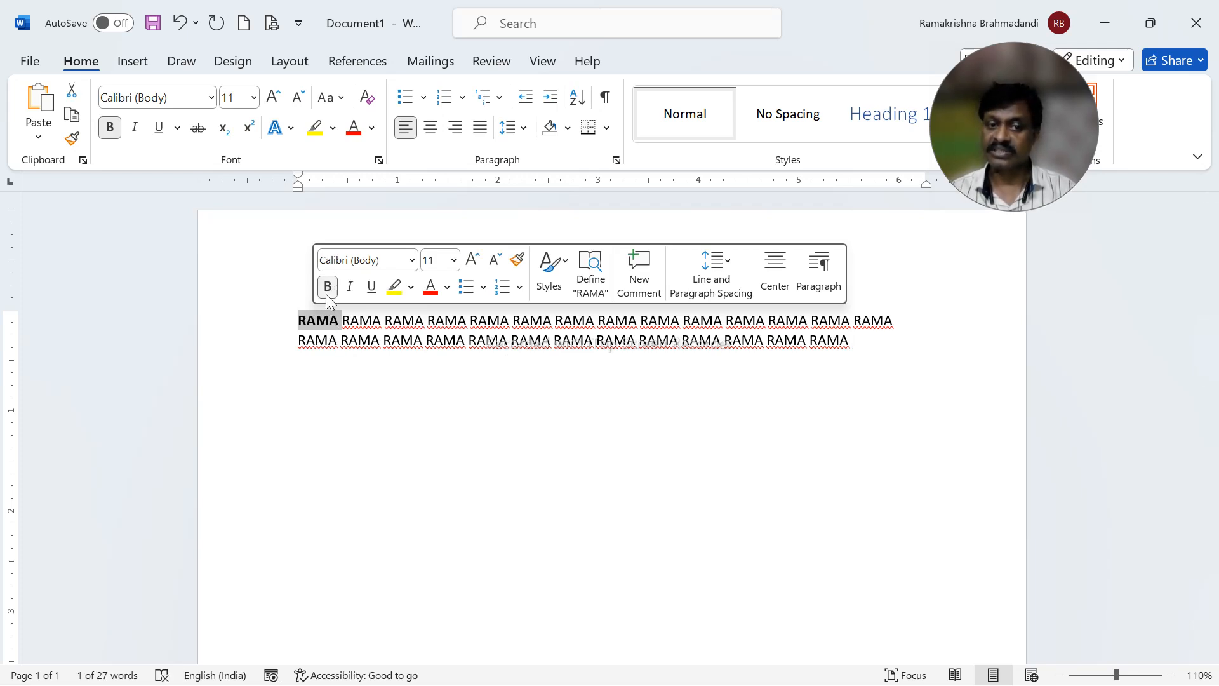
{"action": "double_click", "coordinate": [491, 322]}
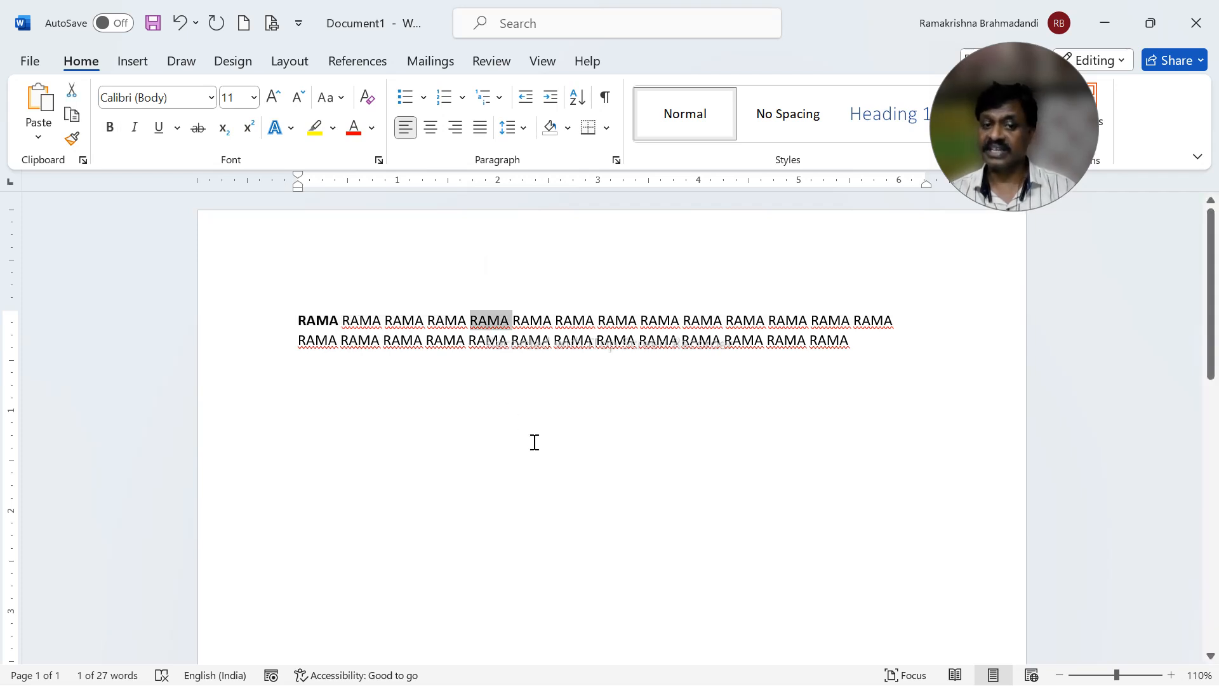
{"action": "key", "text": "ctrl+b"}
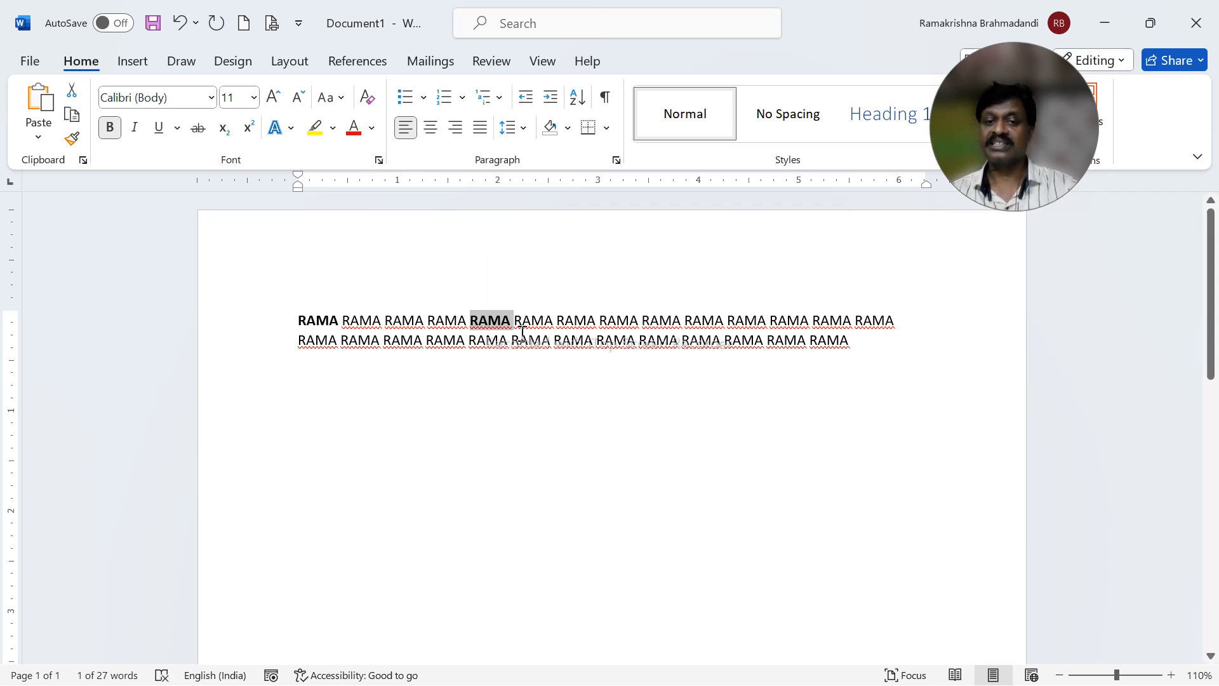
{"action": "double_click", "coordinate": [609, 343]}
{"action": "key", "text": "ctrl+b"}
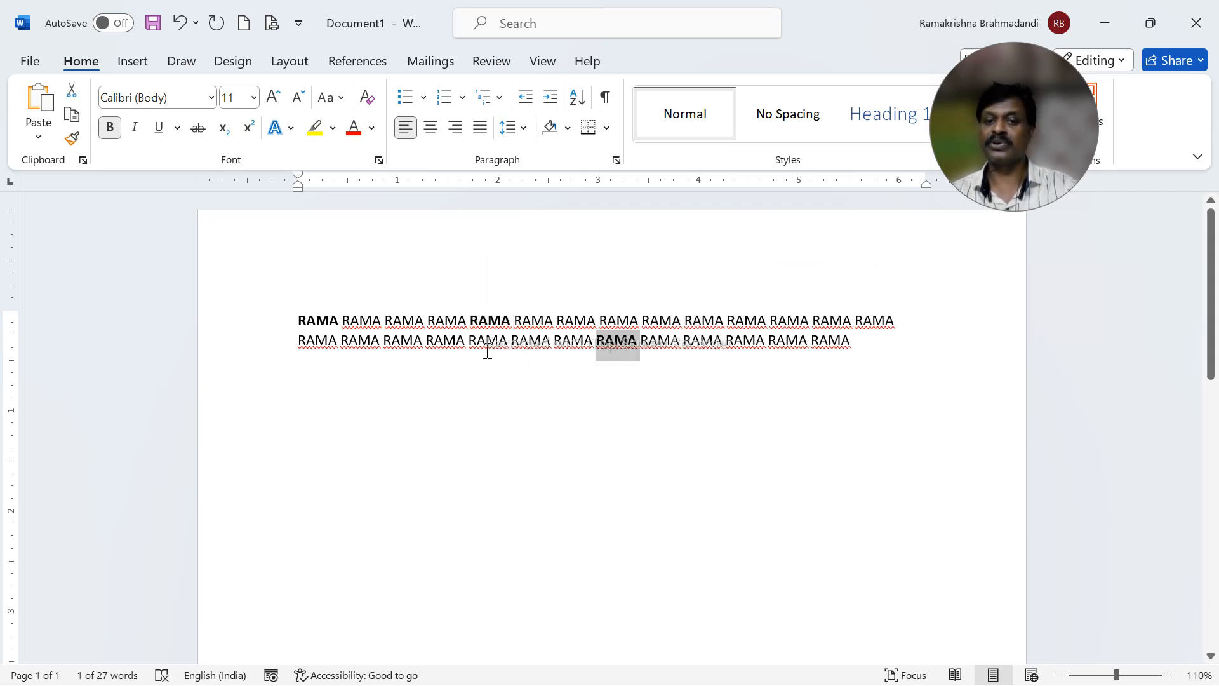
Make the fifth and third words of the second line bold
{"action": "left_click", "coordinate": [482, 343]}
{"action": "double_click", "coordinate": [482, 343]}
{"action": "key", "text": "ctrl+b"}
{"action": "left_click", "coordinate": [390, 337]}
{"action": "double_click", "coordinate": [389, 337]}
{"action": "key", "text": "ctrl+b"}
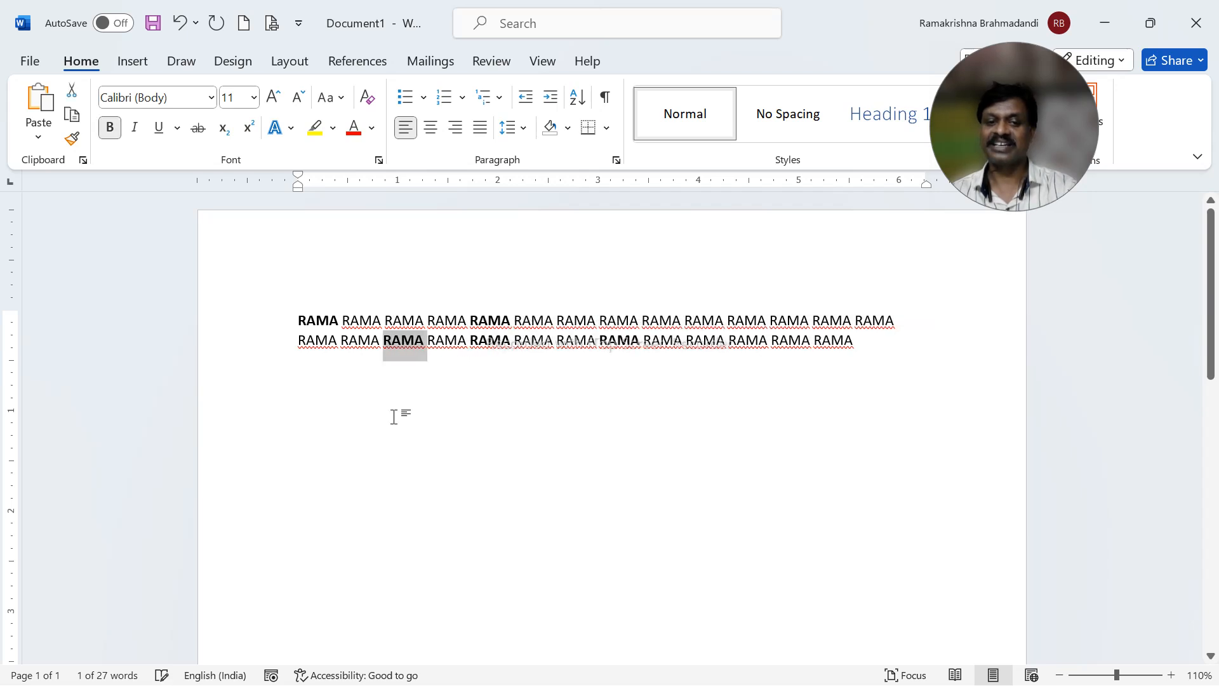
Colour the second line's third word standard red and repeat that on the first line's seventh and ninth words and the second line's eleventh
{"action": "left_click", "coordinate": [372, 128]}
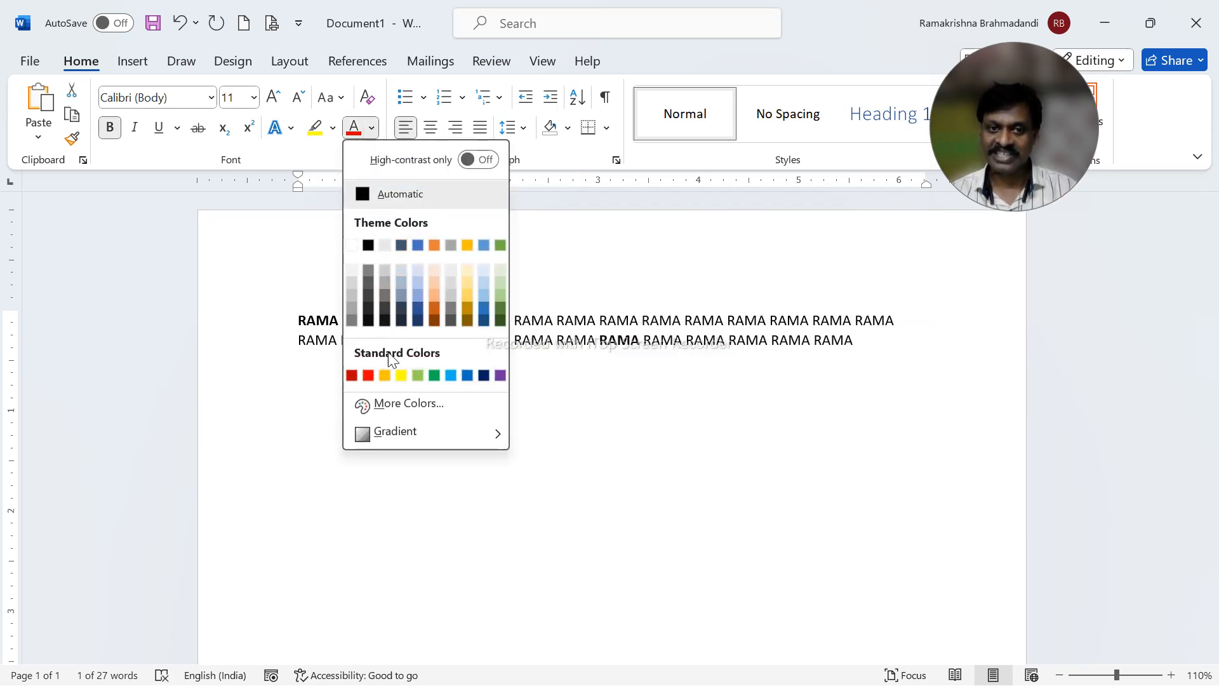
{"action": "left_click", "coordinate": [368, 375]}
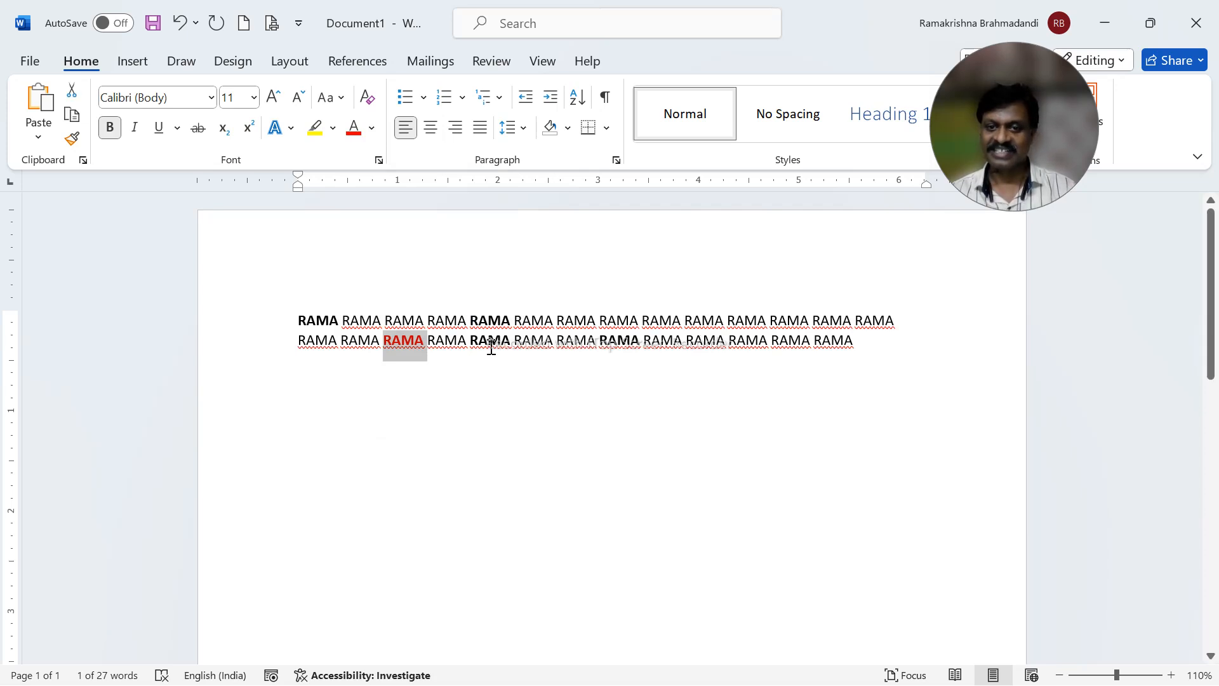
{"action": "double_click", "coordinate": [654, 321]}
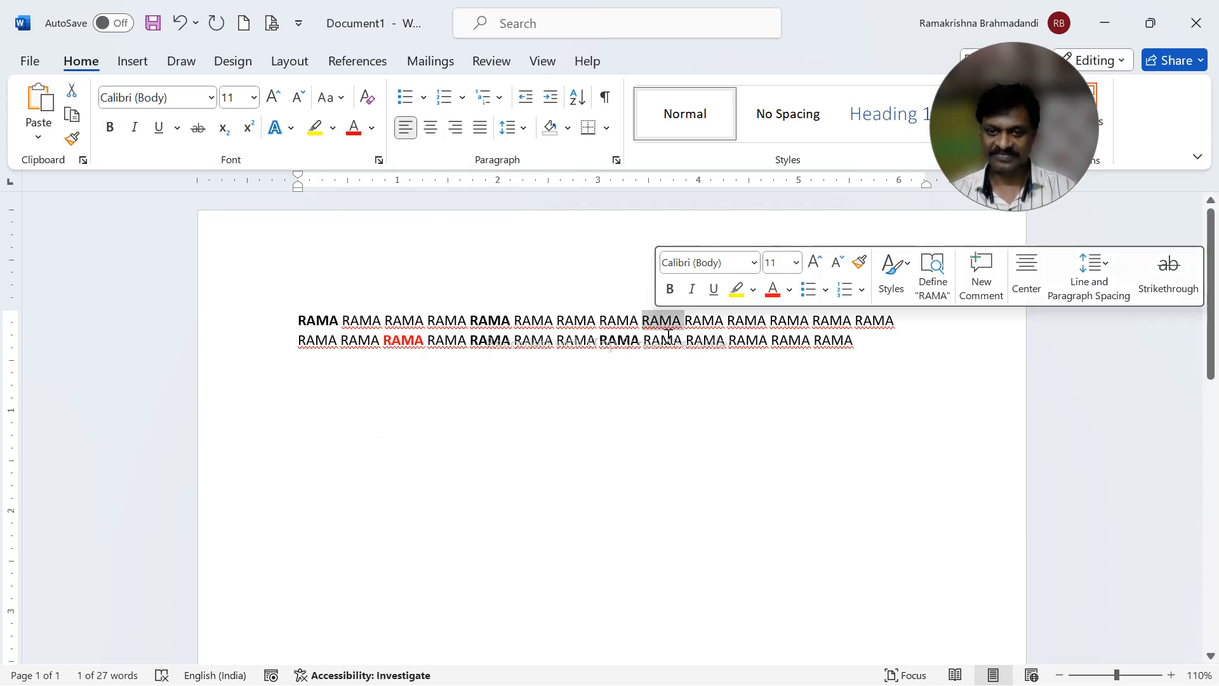
{"action": "key", "text": "F4"}
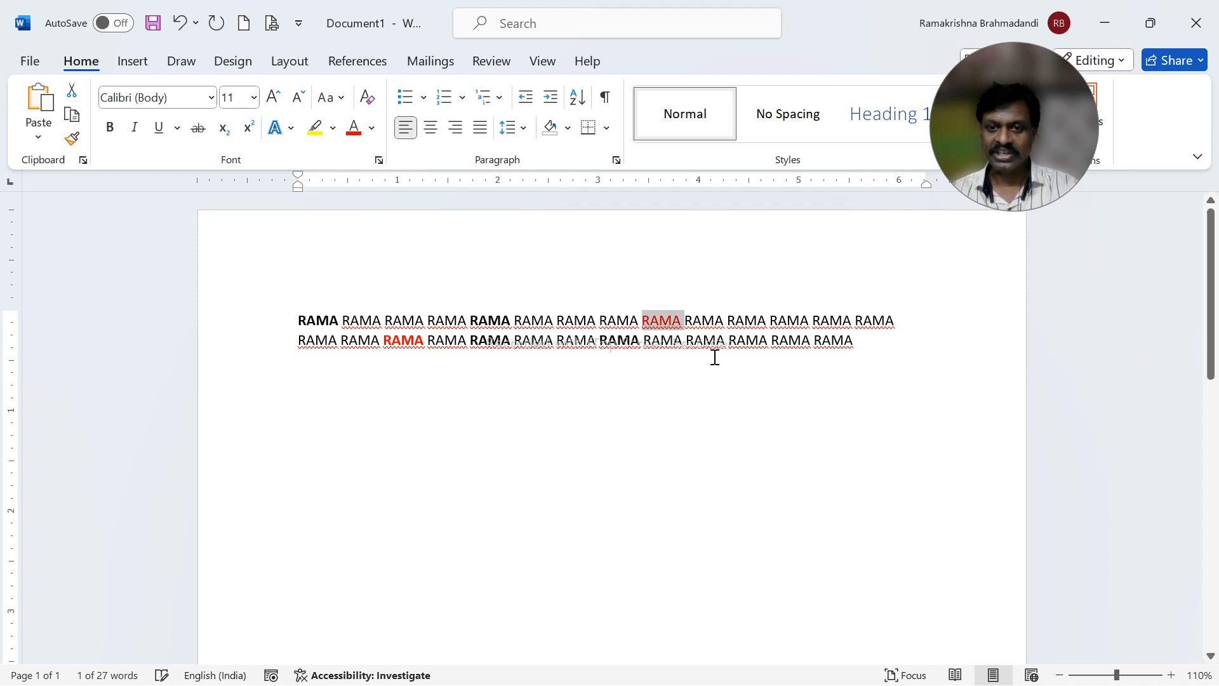
{"action": "double_click", "coordinate": [756, 342]}
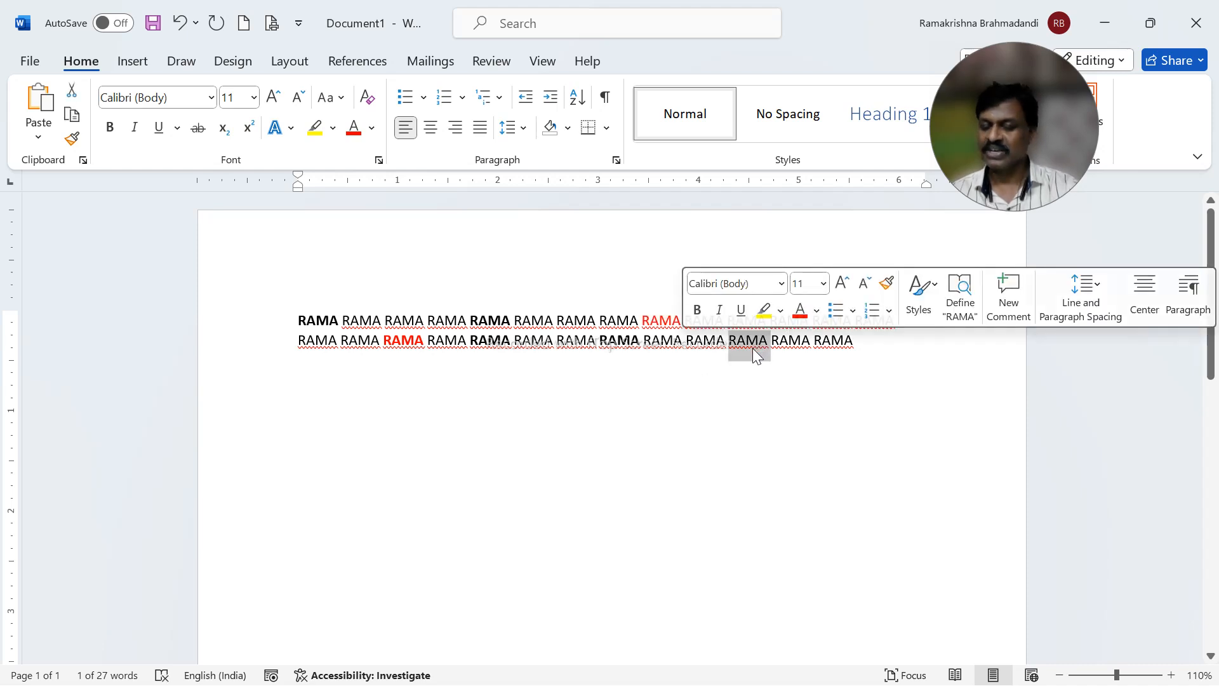
{"action": "key", "text": "F4"}
{"action": "double_click", "coordinate": [584, 322]}
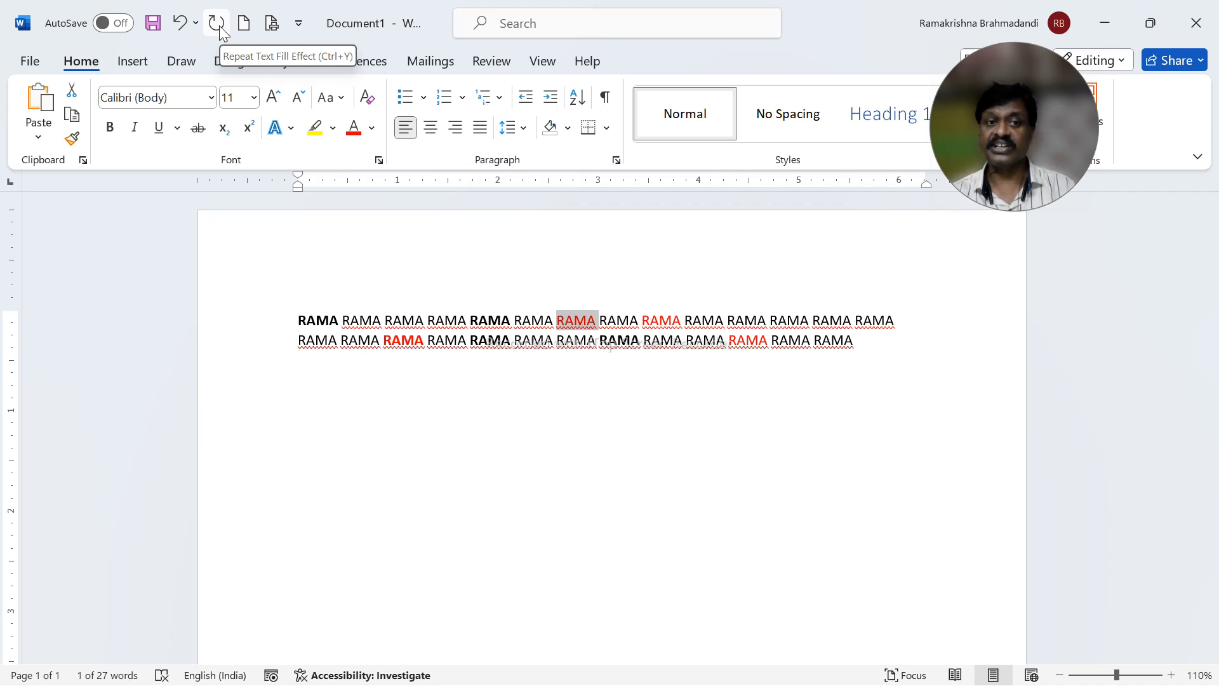
{"action": "left_click", "coordinate": [683, 330]}
Switch to the PowerPoint slide show and advance from the Redo/Repeat slide to the CTRL + Z Undo slide
{"action": "key", "text": "alt+Tab"}
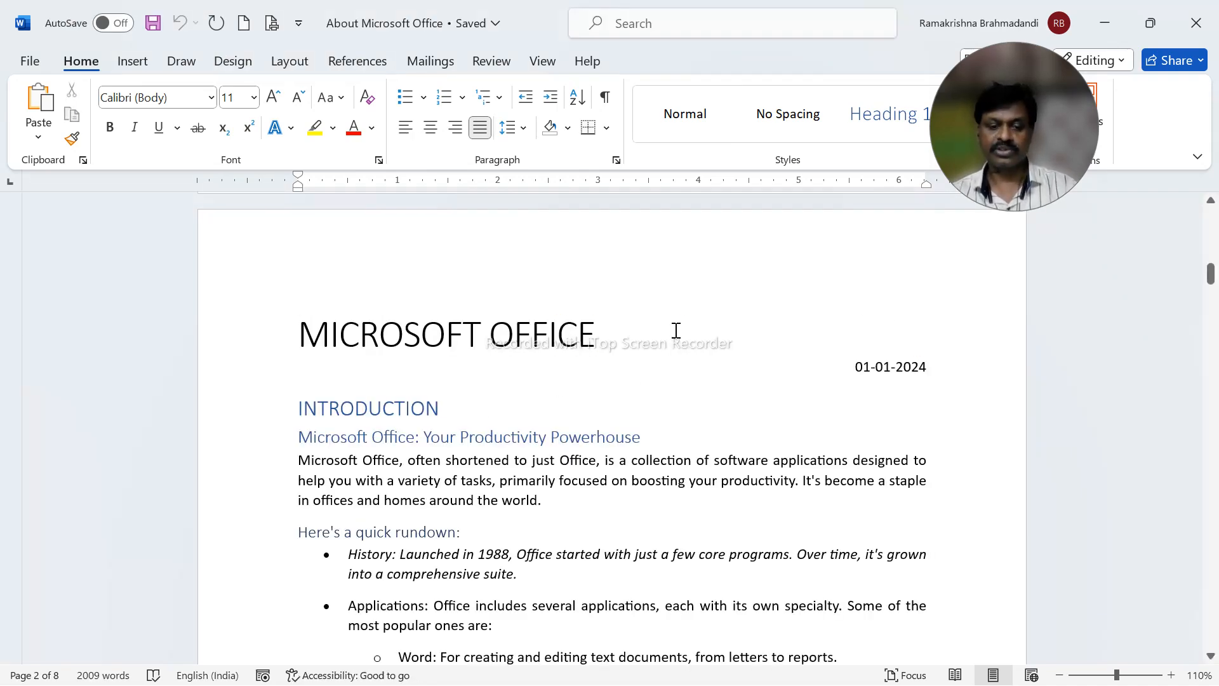
{"action": "key", "text": "alt+Tab"}
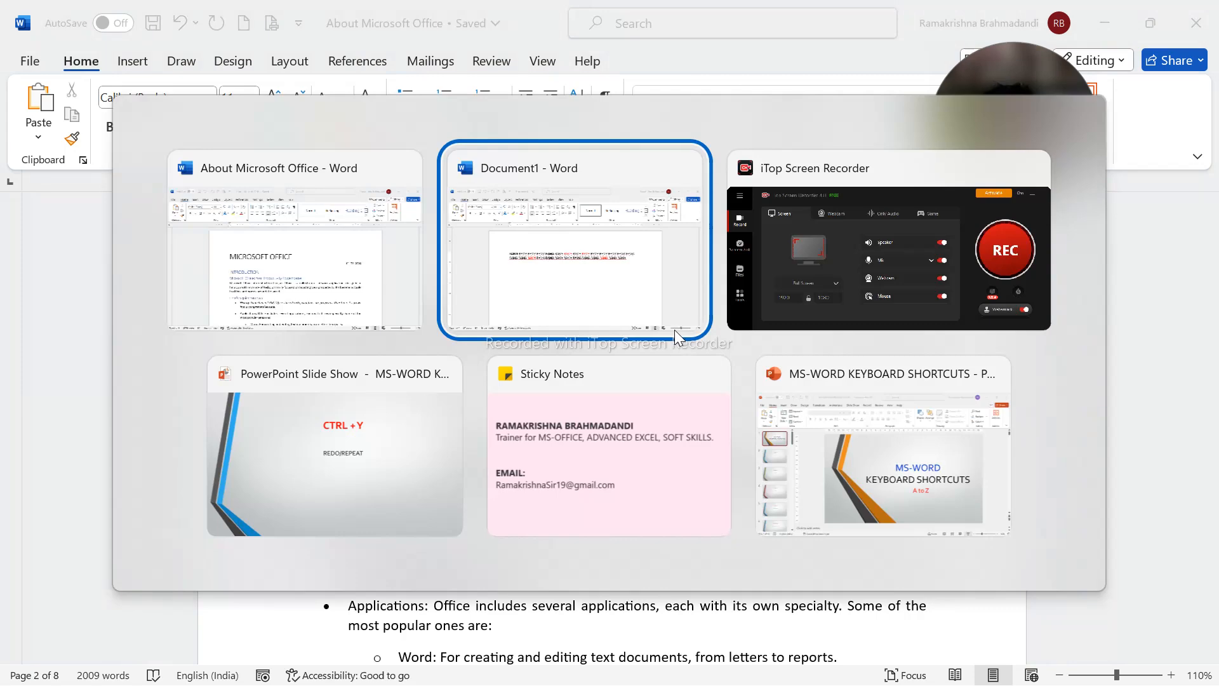
{"action": "key", "text": "alt+Tab"}
{"action": "key", "text": "alt+Tab"}
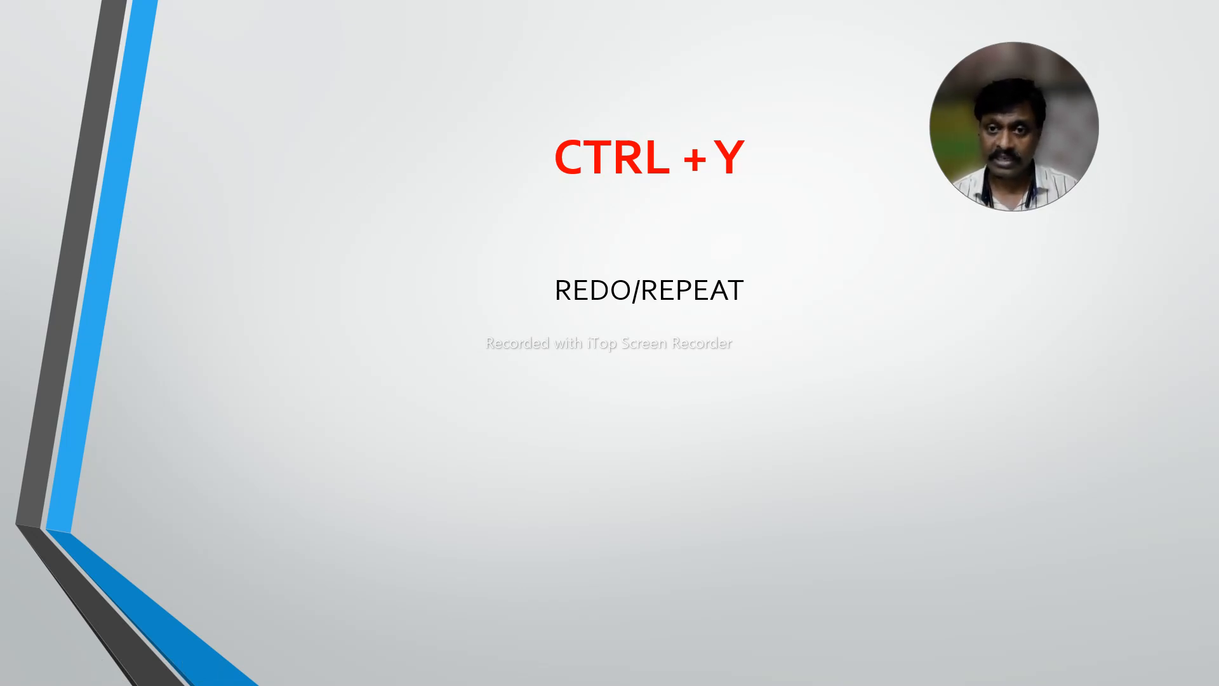
{"action": "key", "text": "Right"}
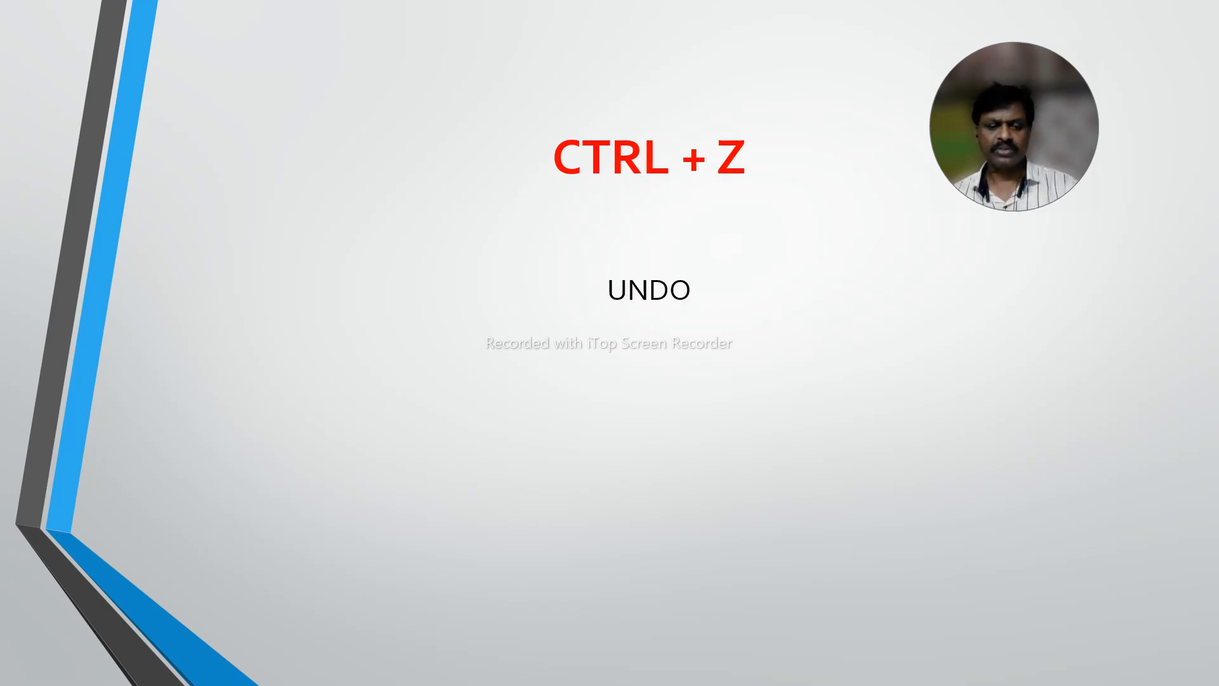
Return to the repeated-word document in Word and undo all of its red and bold formatting
{"action": "key", "text": "alt+Tab"}
{"action": "key", "text": "alt+Tab"}
{"action": "key", "text": "alt+Tab"}
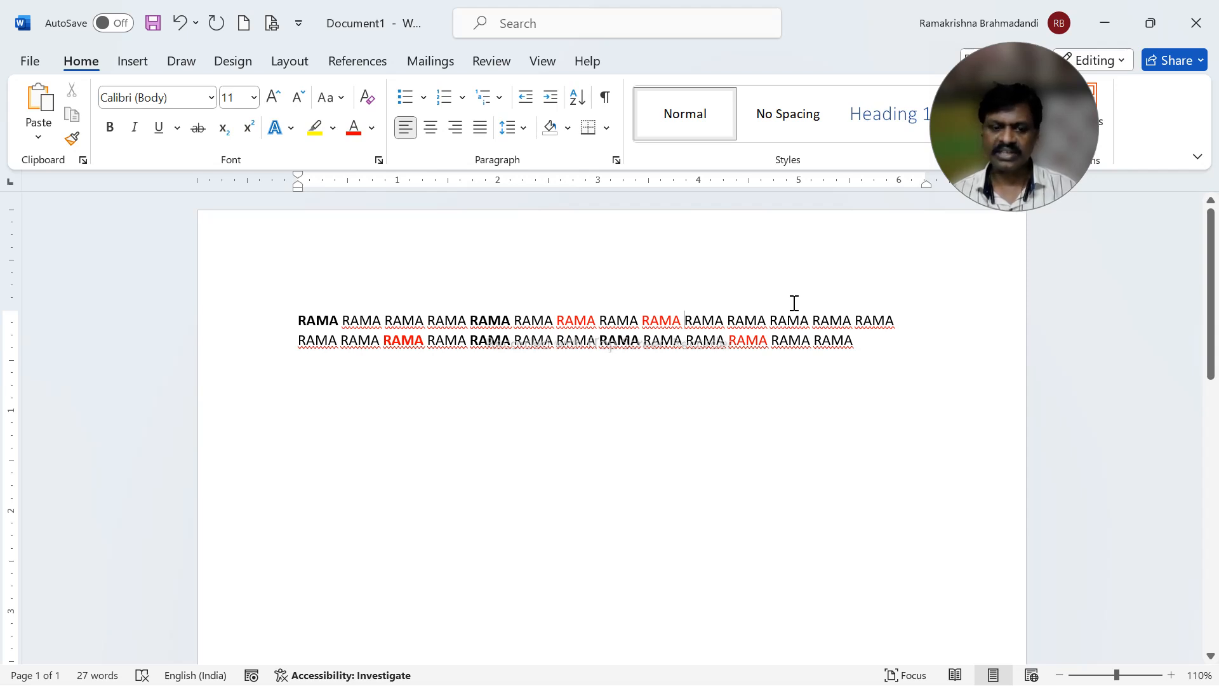
{"action": "key", "text": "ctrl+z"}
{"action": "key", "text": "ctrl+z"}
{"action": "key", "text": "ctrl+z"}
{"action": "key", "text": "ctrl+z"}
{"action": "key", "text": "ctrl+z"}
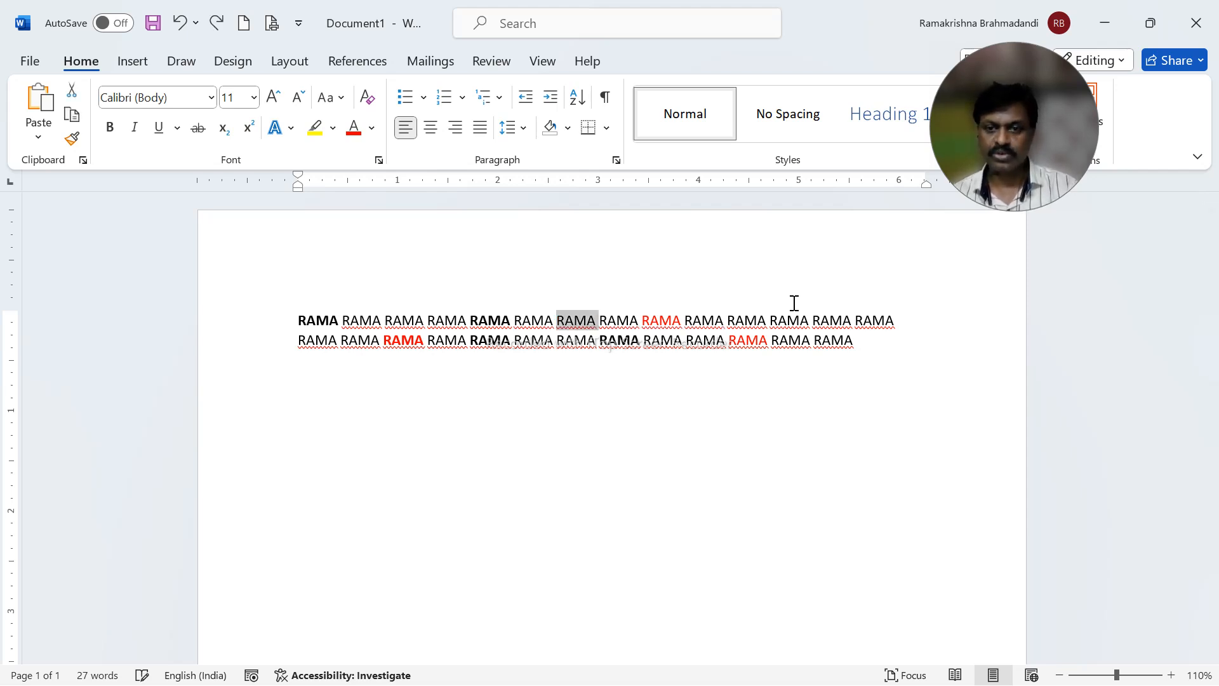
{"action": "key", "text": "ctrl+z"}
{"action": "key", "text": "ctrl+z"}
{"action": "key", "text": "ctrl+z"}
{"action": "key", "text": "ctrl+z"}
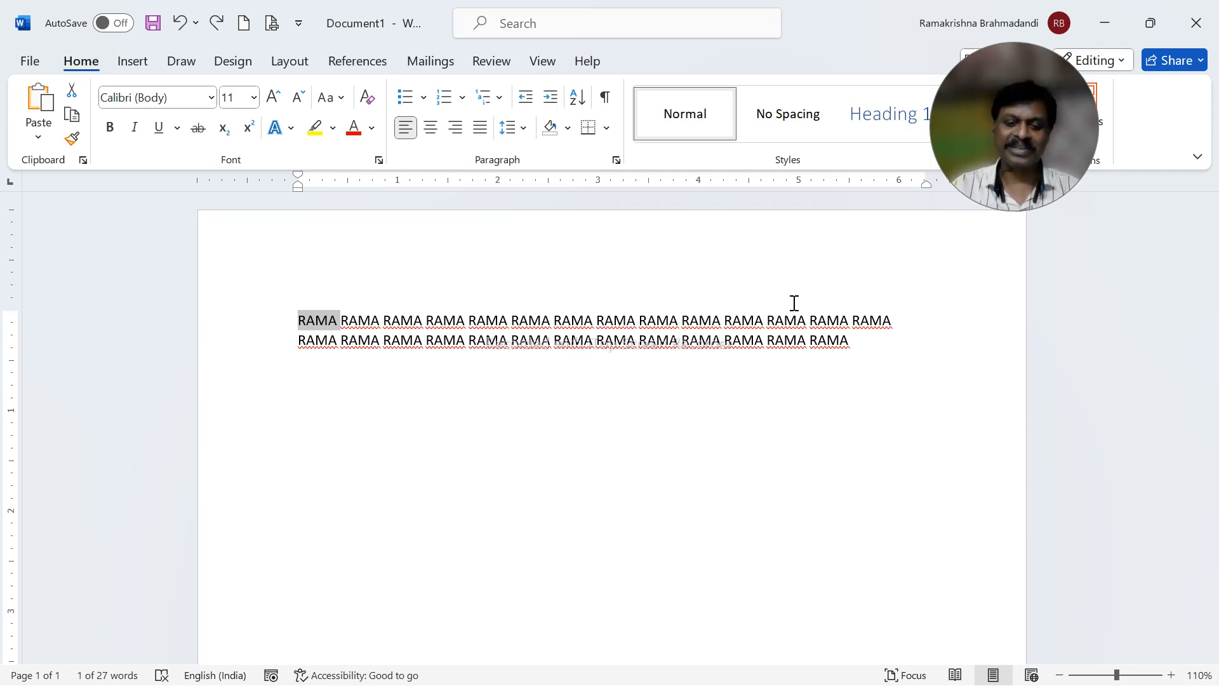
Redo all the undone bold and red formatting on the repeated words
{"action": "key", "text": "ctrl+y"}
{"action": "key", "text": "ctrl+y"}
{"action": "key", "text": "ctrl+y"}
{"action": "key", "text": "ctrl+y"}
{"action": "key", "text": "ctrl+y"}
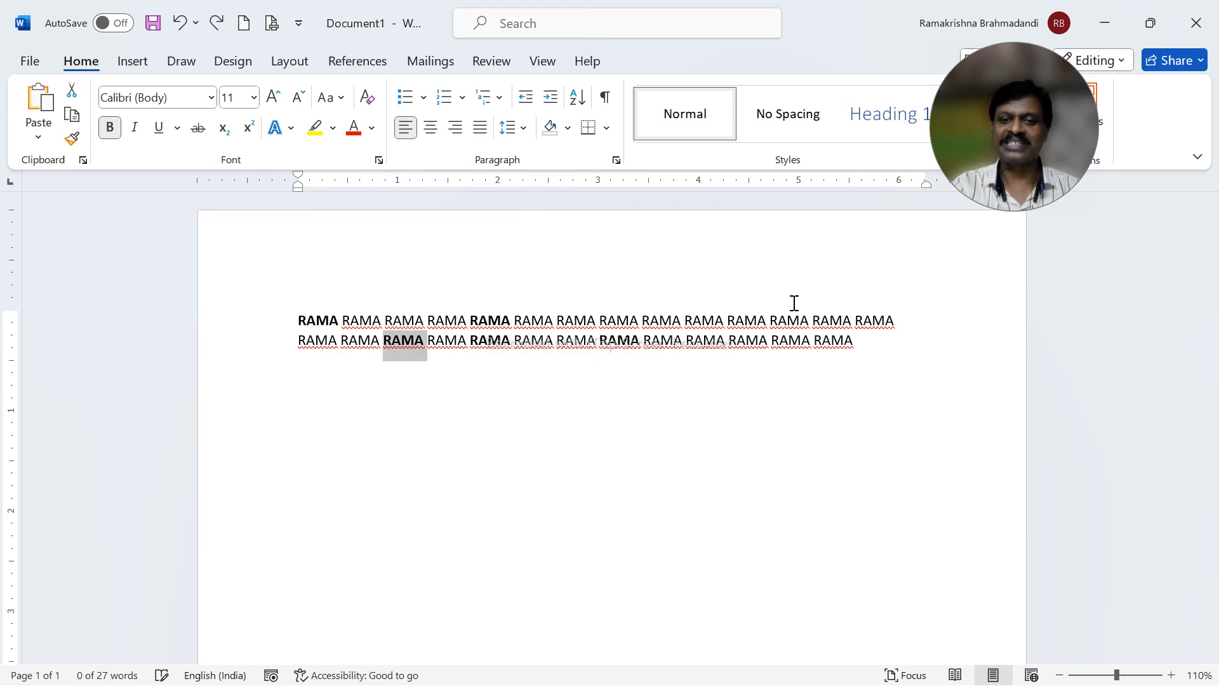
{"action": "key", "text": "ctrl+y"}
{"action": "key", "text": "ctrl+y"}
{"action": "key", "text": "ctrl+y"}
{"action": "key", "text": "ctrl+y"}
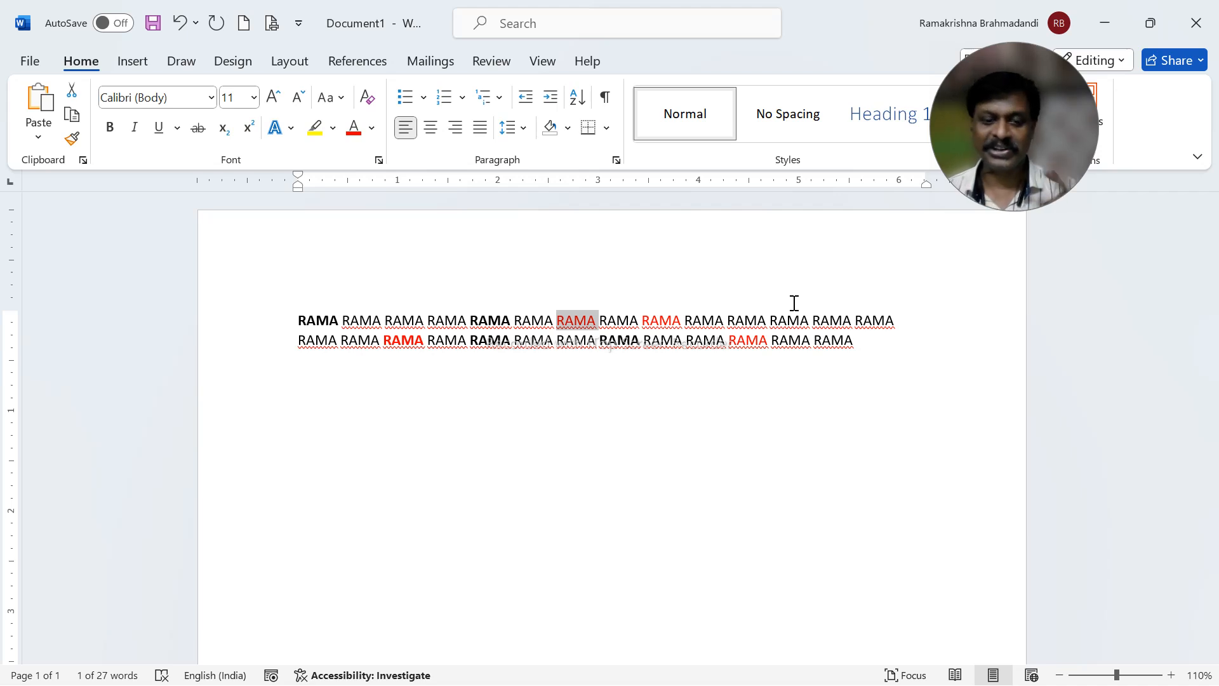
Switch back to the PowerPoint slide show at the CTRL + Z Undo slide
{"action": "key", "text": "alt+Tab"}
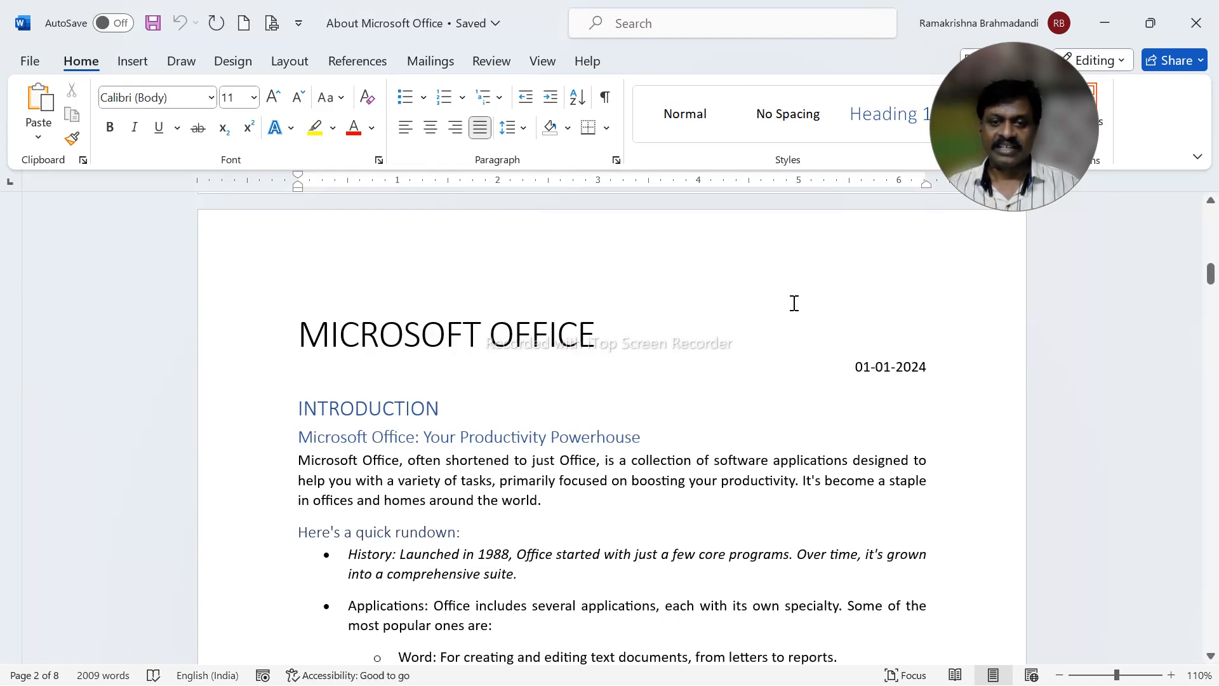
{"action": "key", "text": "alt+Tab"}
{"action": "key", "text": "alt+Tab"}
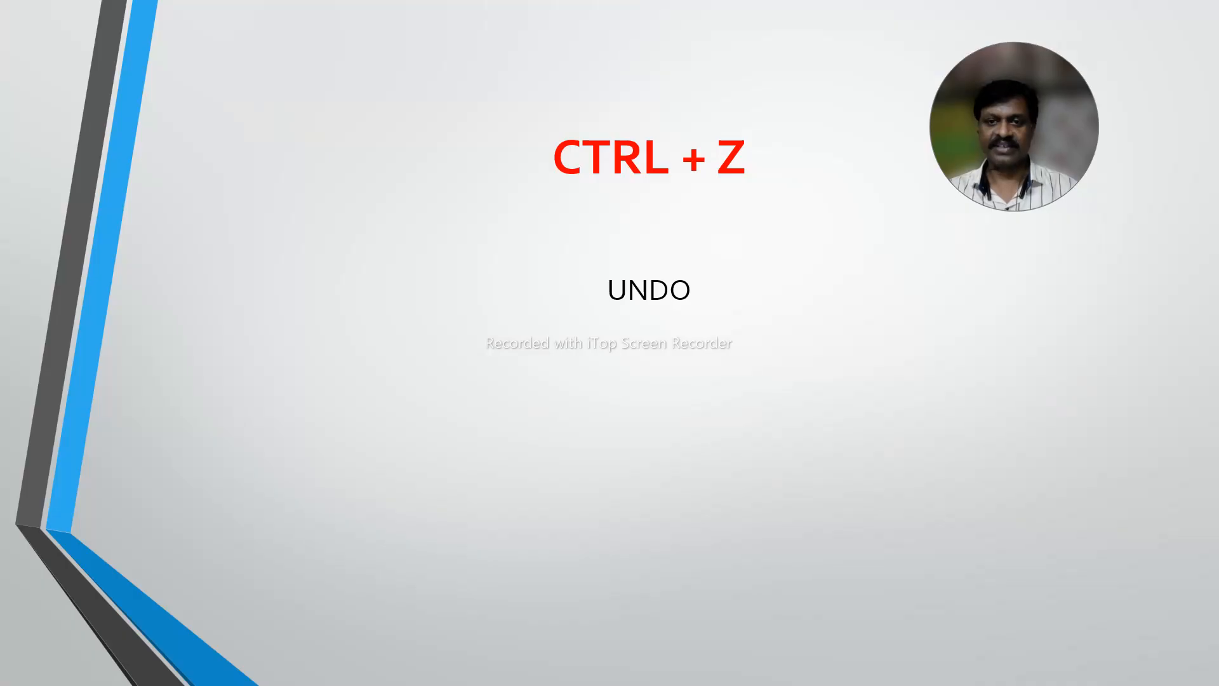
Advance the slide show to the Change Case slide and cycle the case of the selected MICROSOFT OFFICE title in Word
{"action": "key", "text": "Right"}
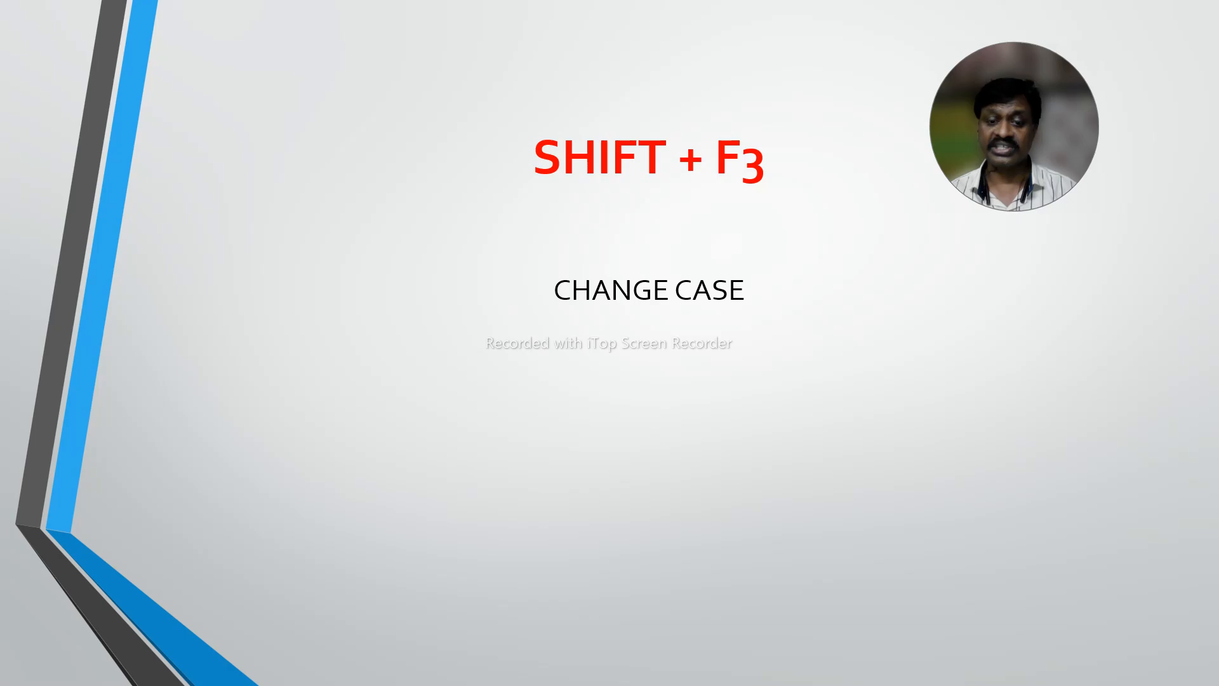
{"action": "key", "text": "alt+Tab"}
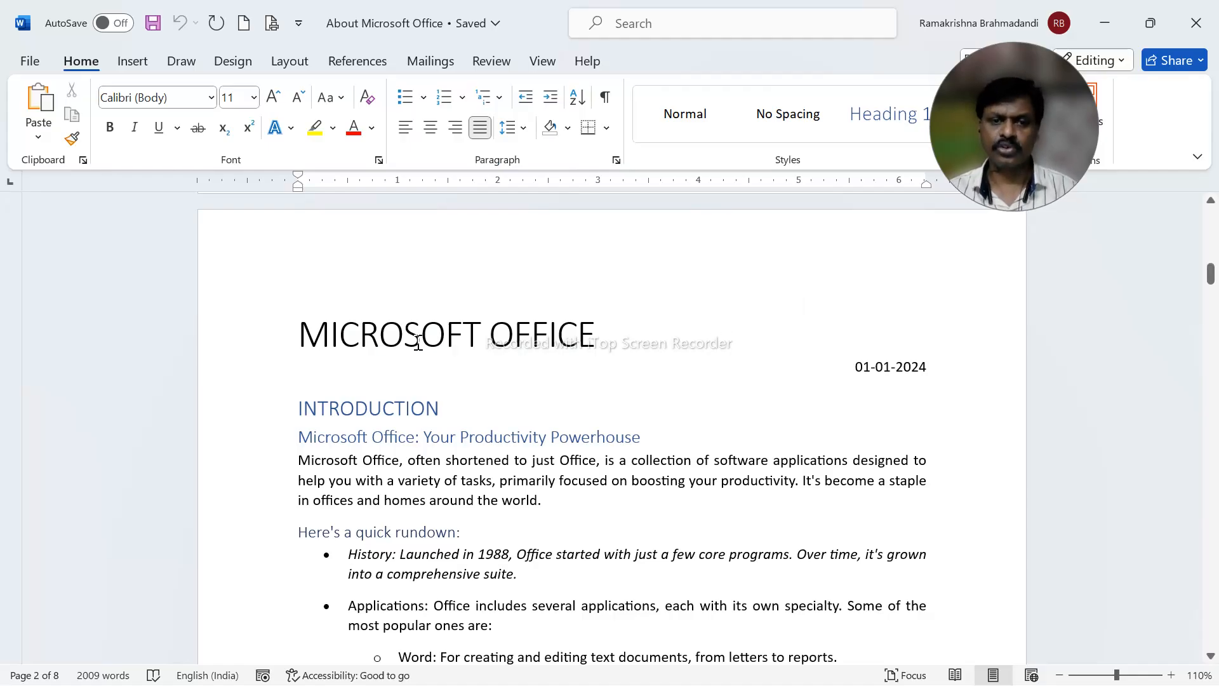
{"action": "left_click", "coordinate": [273, 340]}
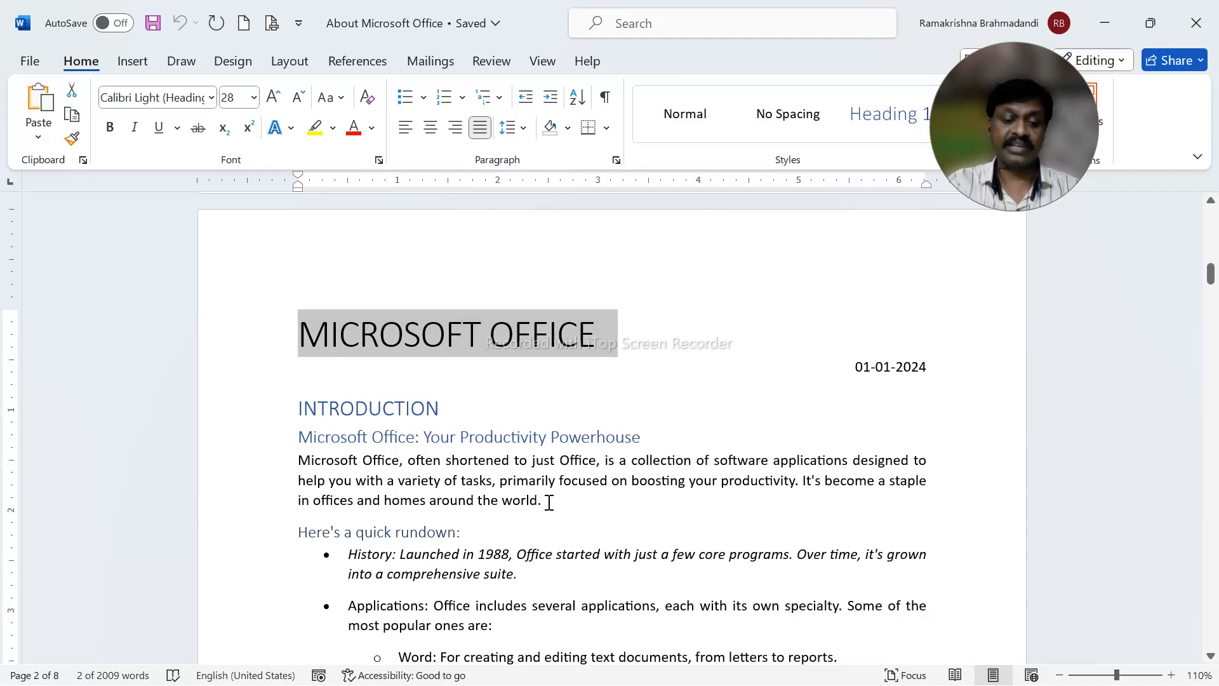
{"action": "key", "text": "shift+F3"}
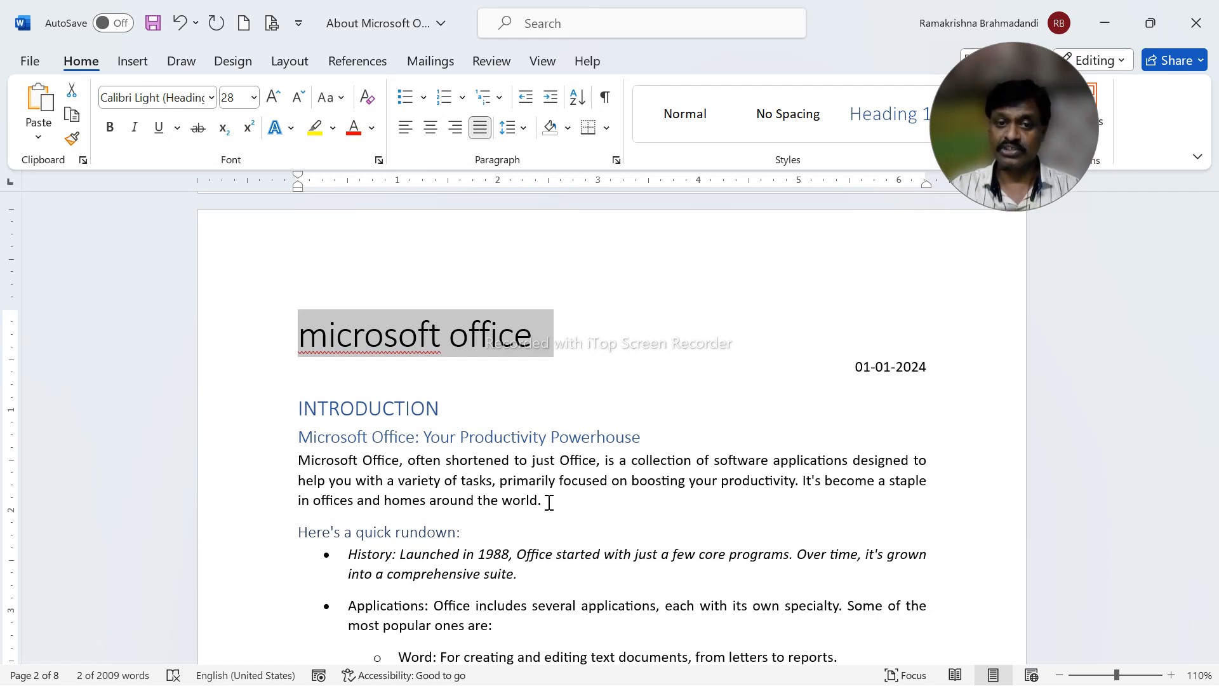
{"action": "key", "text": "shift+F3"}
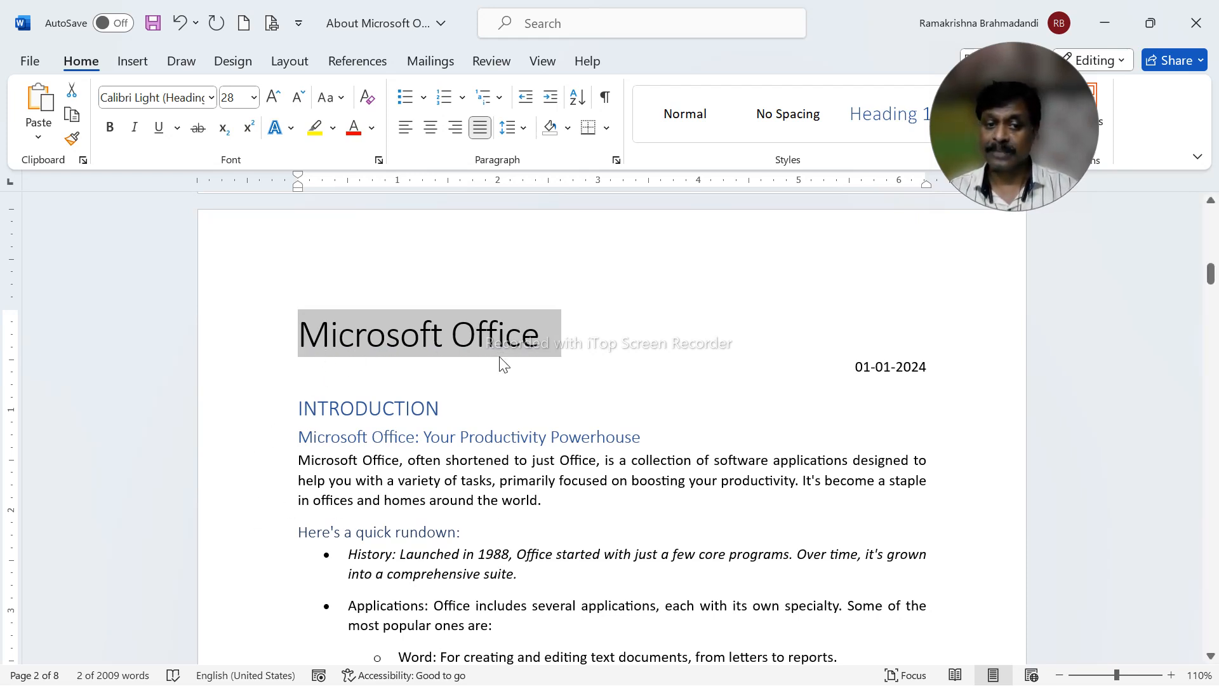
{"action": "key", "text": "shift+F3"}
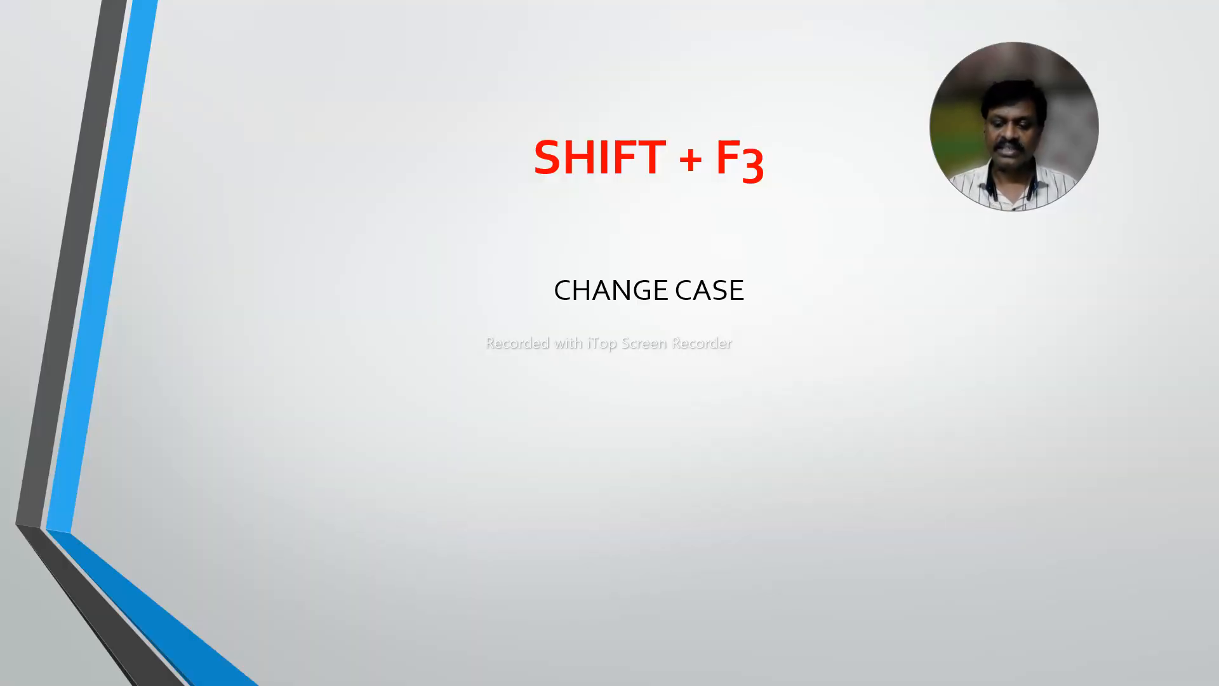
Advance the slide show to the LINE SPACING slide and return to Word at the MICROSOFT EXCEL section
{"action": "key", "text": "Right"}
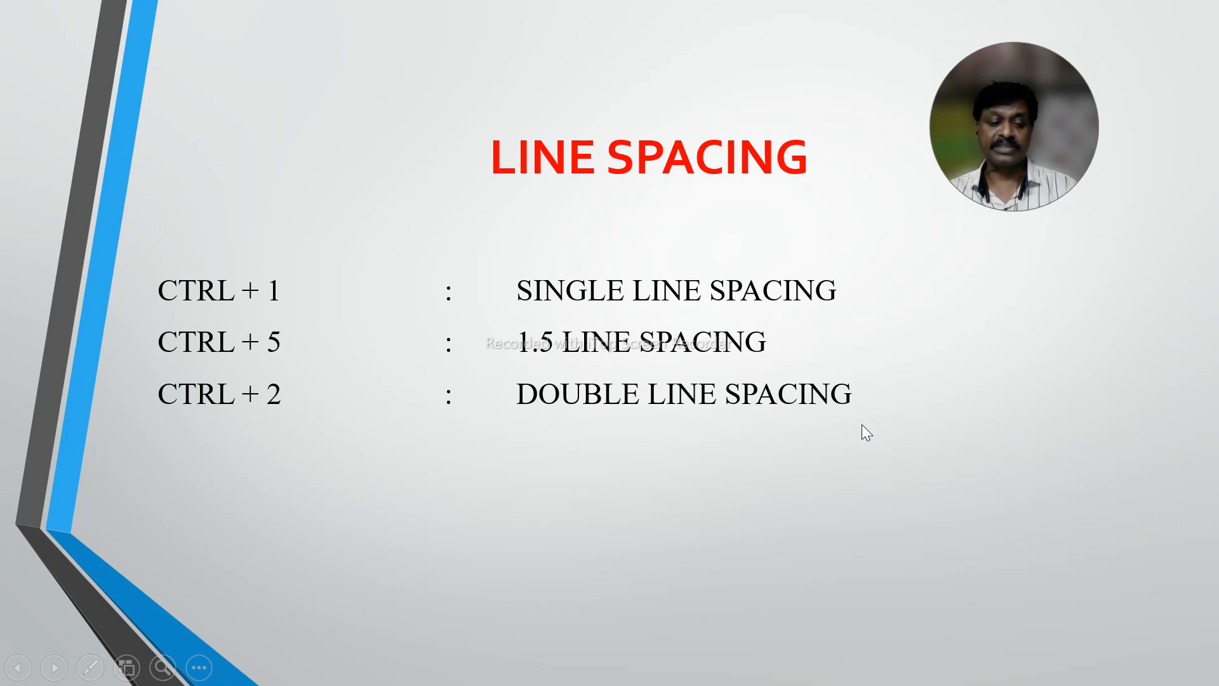
{"action": "key", "text": "alt+Tab"}
{"action": "scroll", "coordinate": [603, 559], "scroll_direction": "down", "scroll_amount": 10}
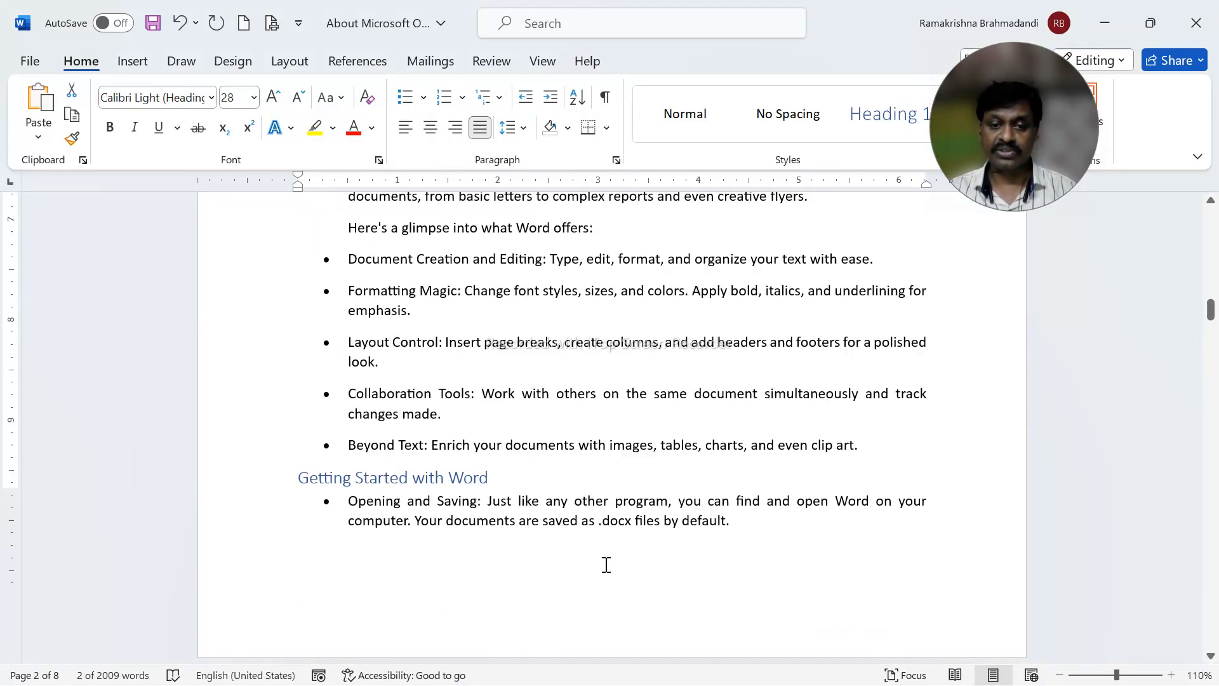
{"action": "scroll", "coordinate": [603, 571], "scroll_direction": "down", "scroll_amount": 15}
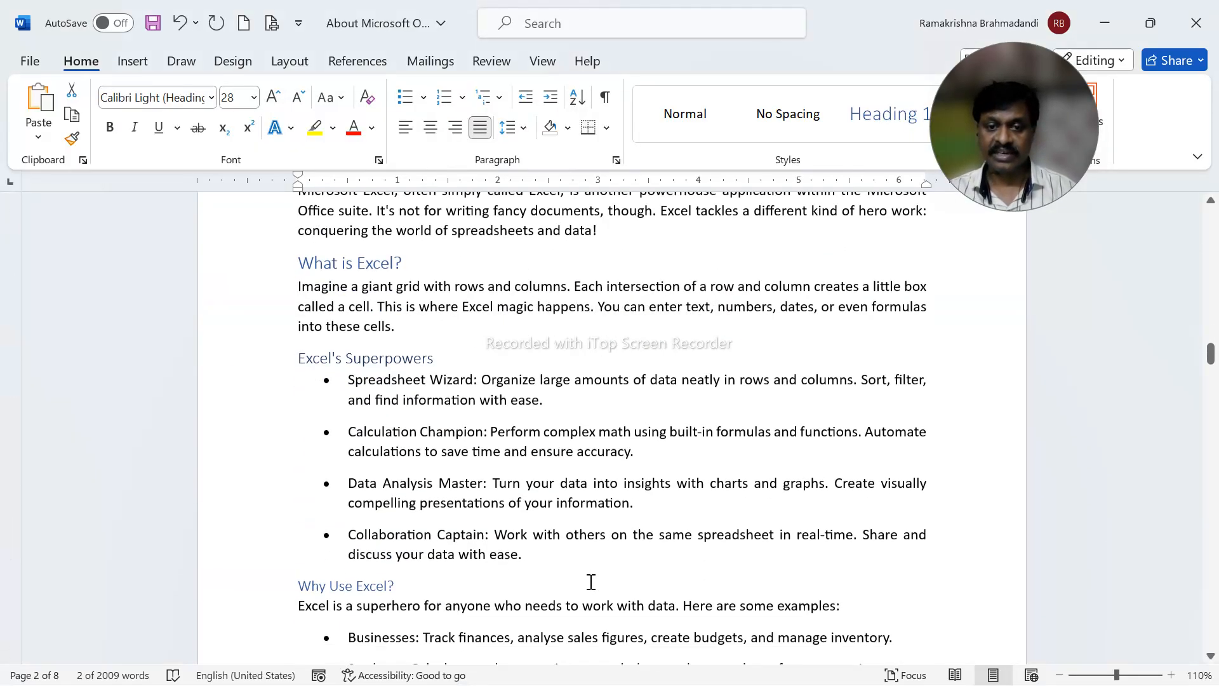
{"action": "scroll", "coordinate": [591, 582], "scroll_direction": "up", "scroll_amount": 3}
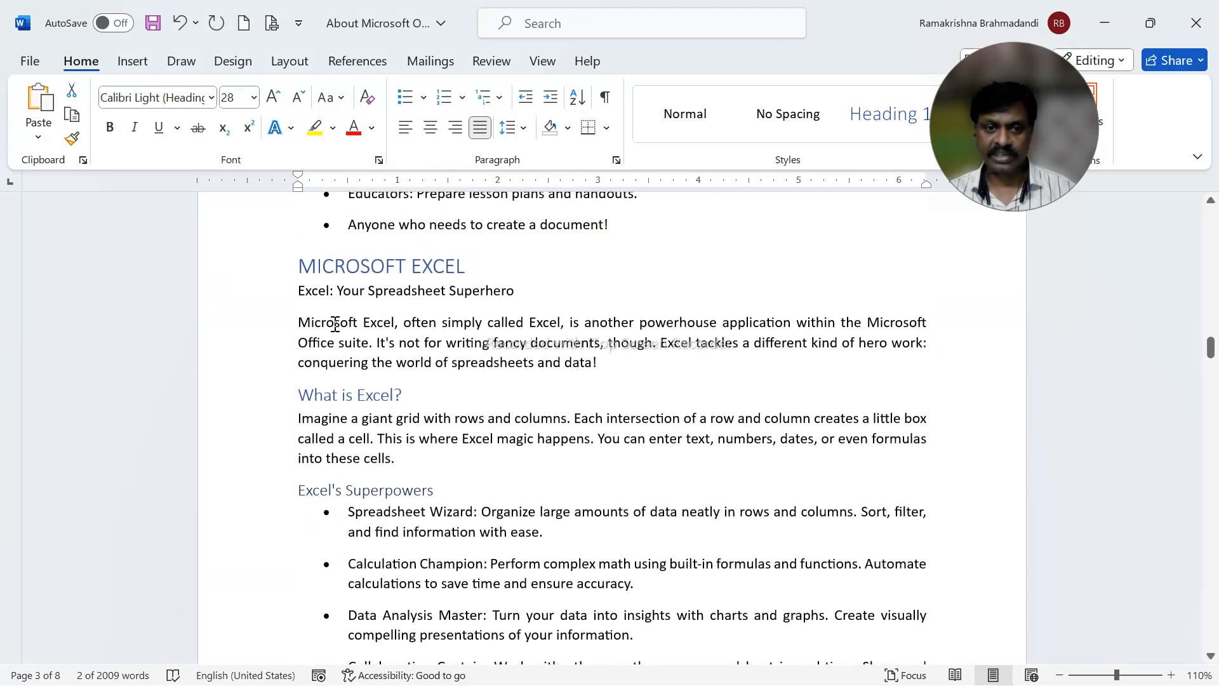
Lengthen the "Microsoft Excel, often simply called Excel" paragraph by appending two copies of its text, and delete the empty lines below it
{"action": "triple_click", "coordinate": [333, 325]}
{"action": "key", "text": "ctrl+c"}
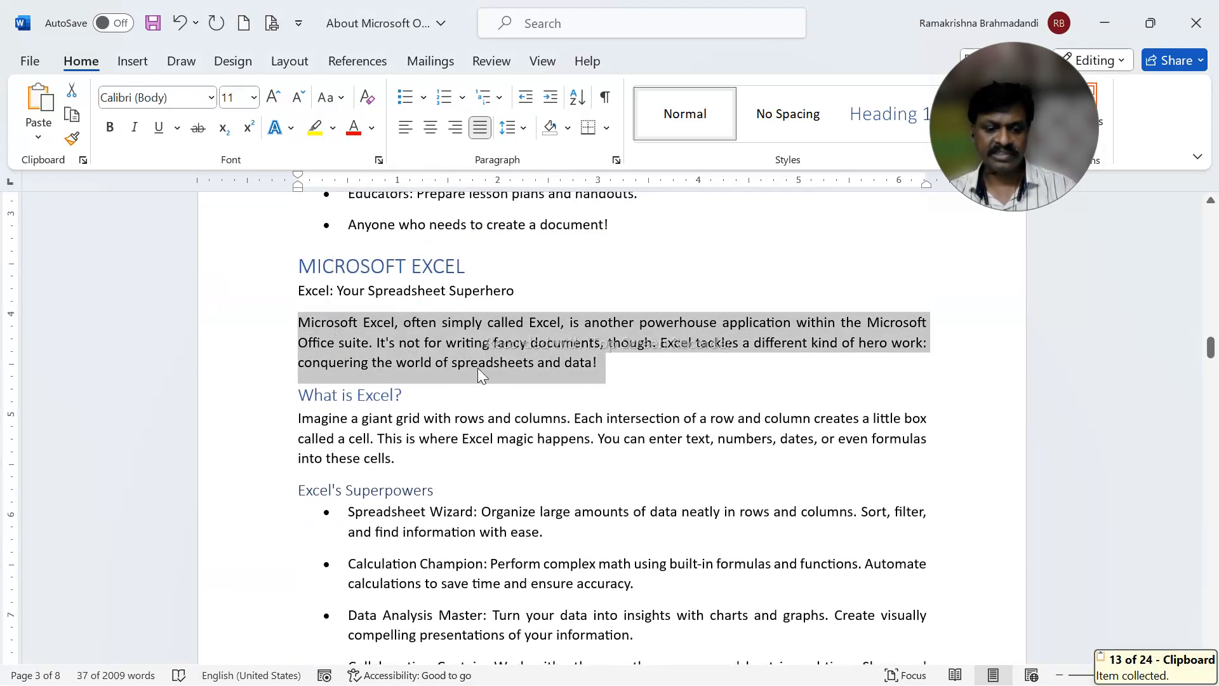
{"action": "left_click", "coordinate": [686, 370]}
{"action": "key", "text": "ctrl+v"}
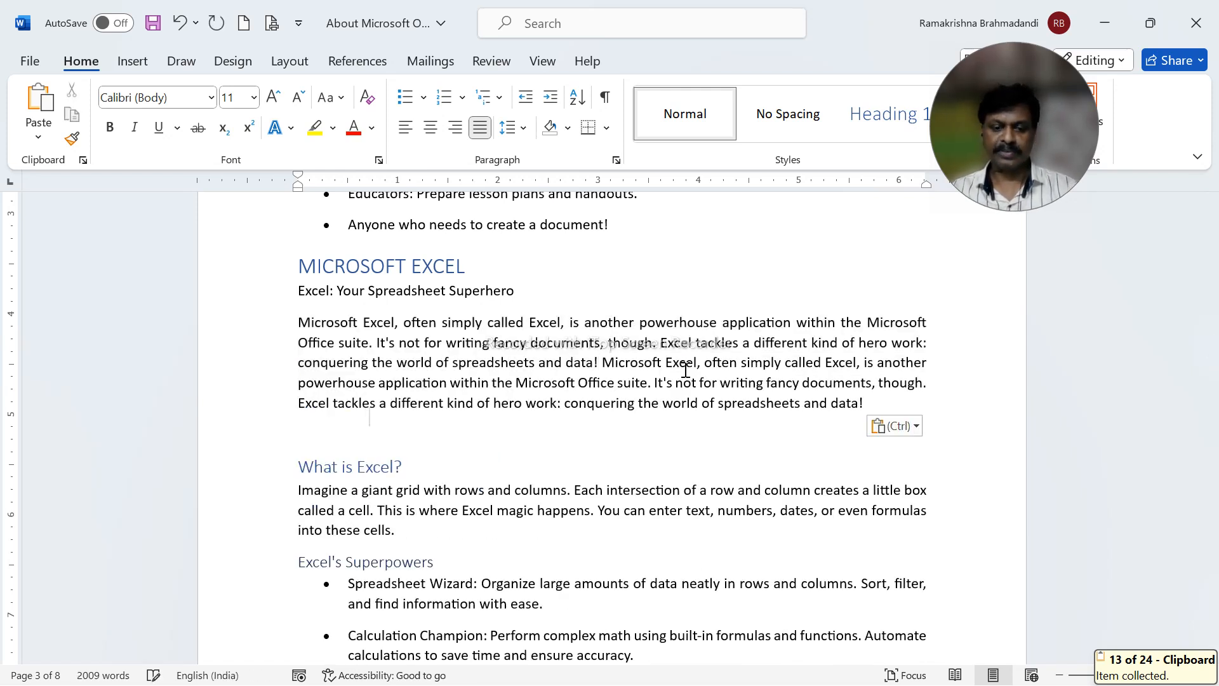
{"action": "key", "text": "ctrl"}
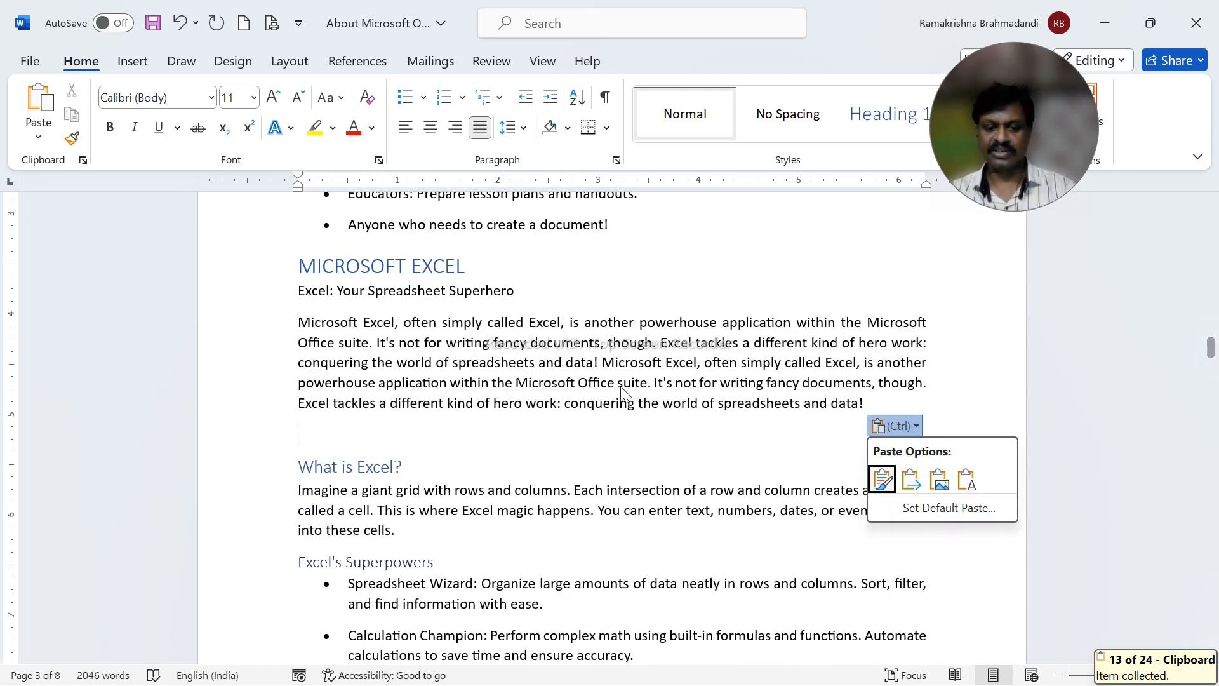
{"action": "key", "text": "Escape"}
{"action": "left_click", "coordinate": [896, 403]}
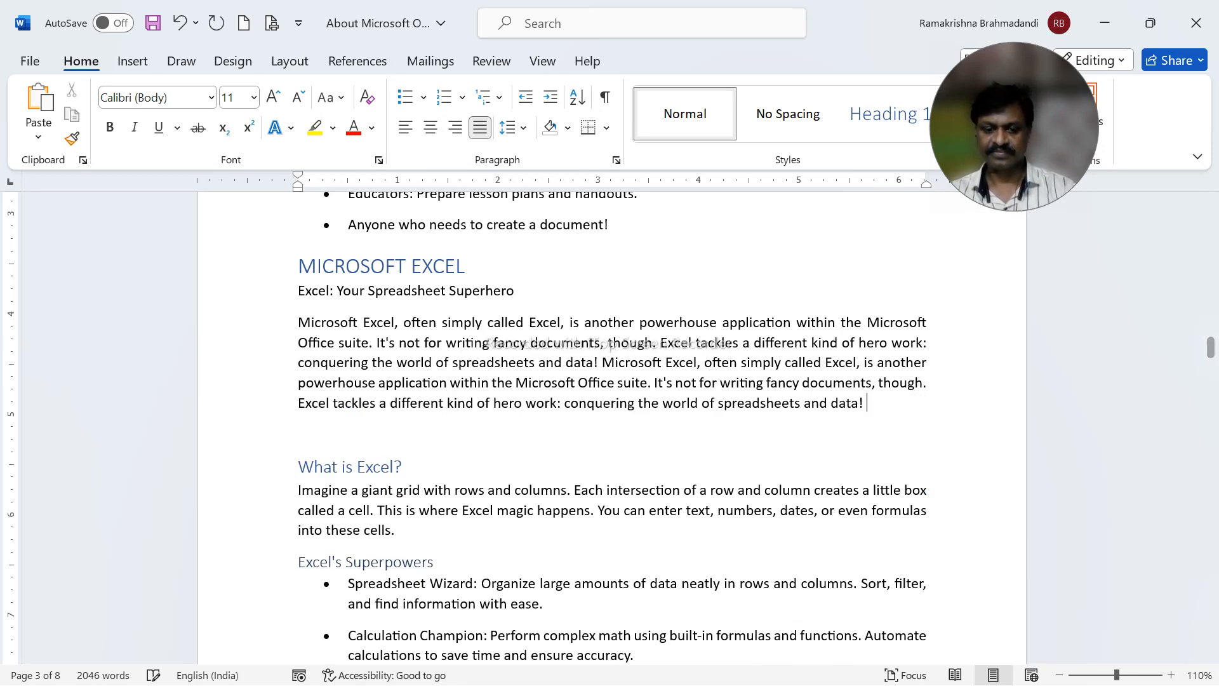
{"action": "key", "text": "ctrl+v"}
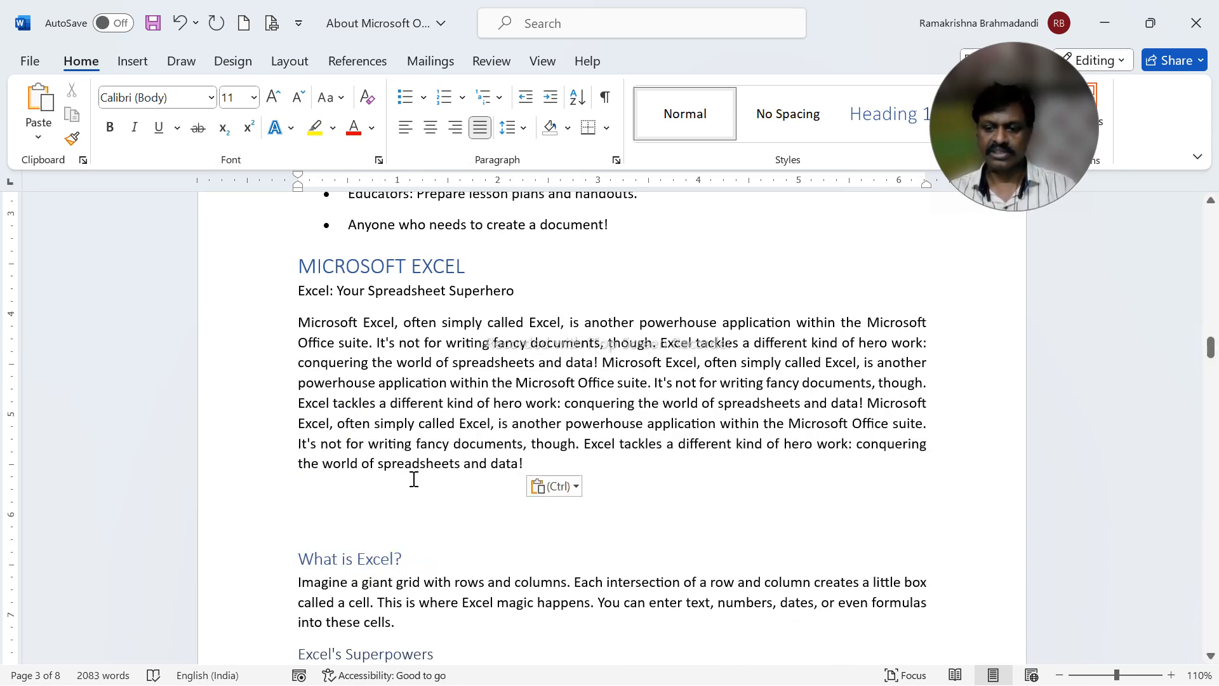
{"action": "key", "text": "Delete"}
{"action": "key", "text": "Delete"}
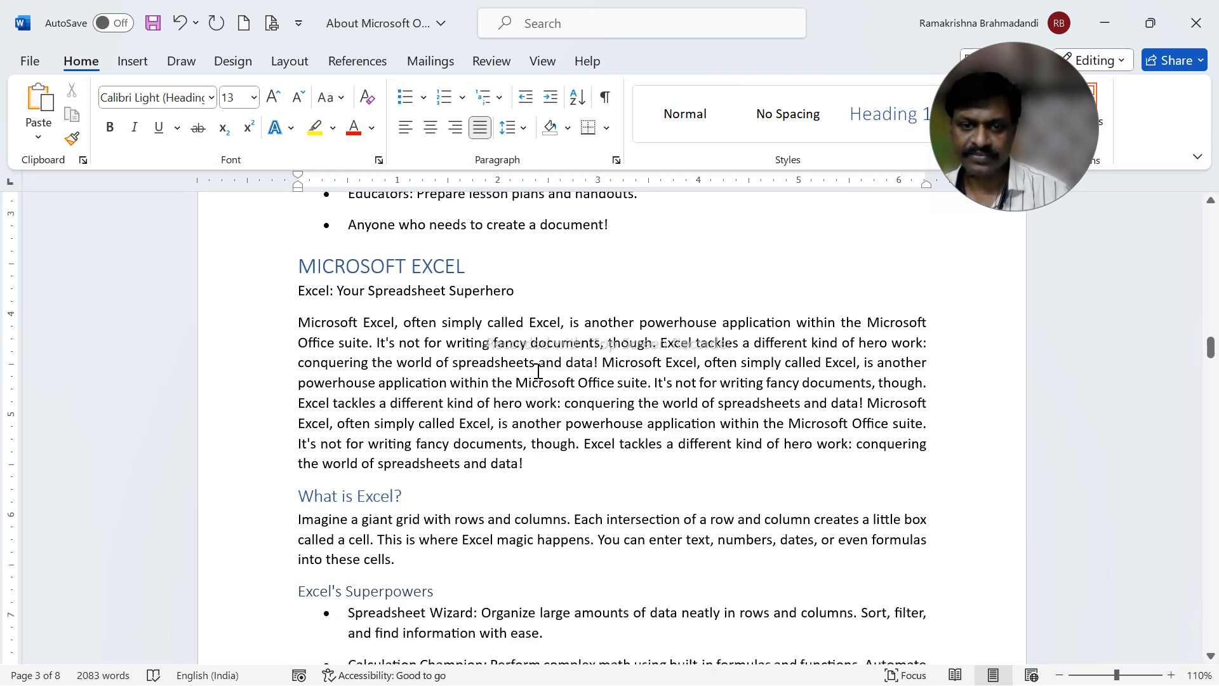
Set the line spacing of the lengthened Excel paragraph to 1.5, to double, and finally to single
{"action": "double_click", "coordinate": [569, 384]}
{"action": "triple_click", "coordinate": [569, 383]}
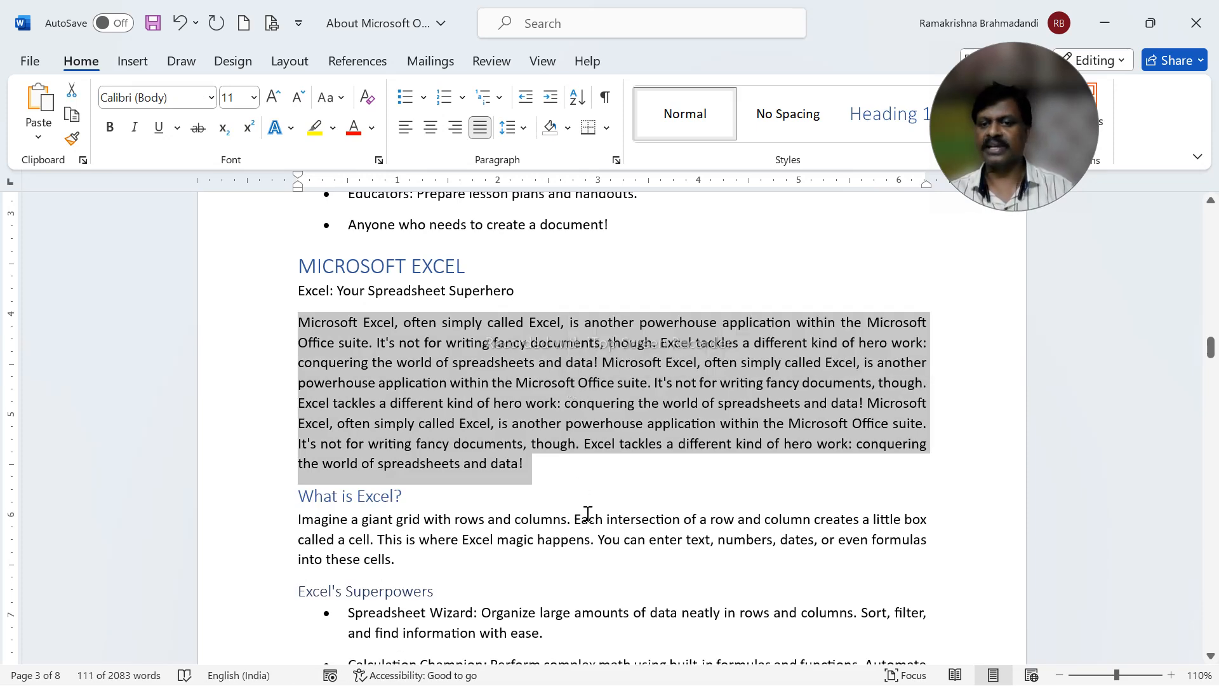
{"action": "left_click", "coordinate": [554, 405]}
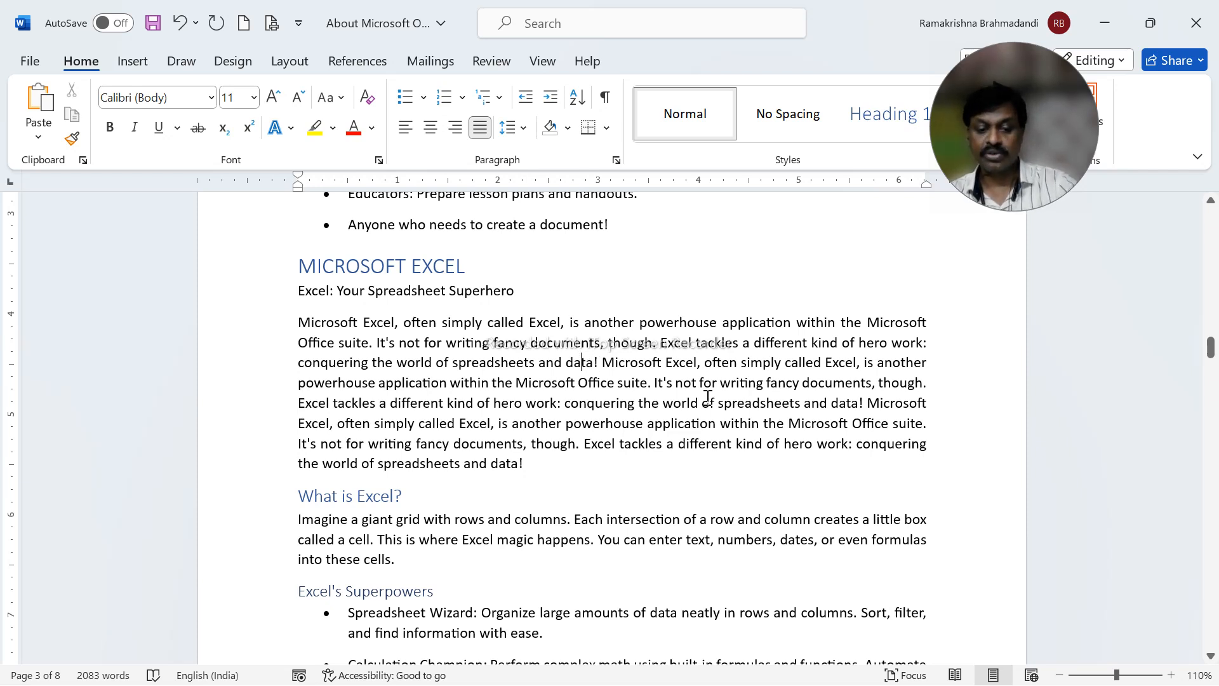
{"action": "key", "text": "ctrl+5"}
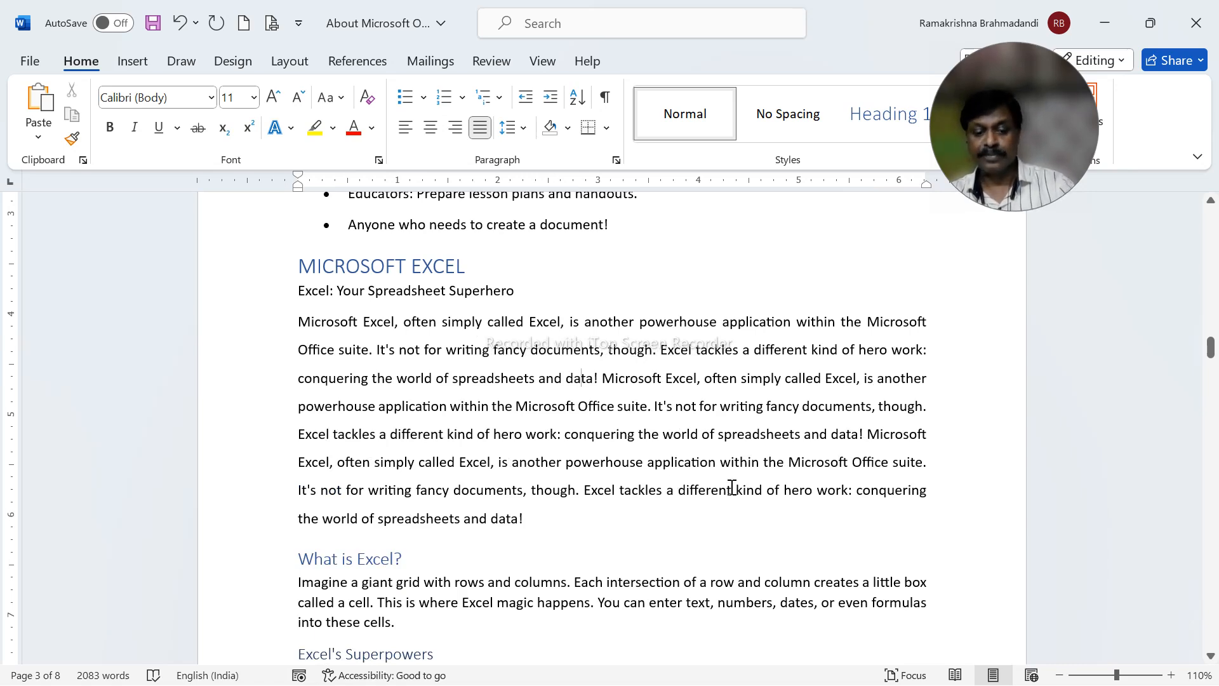
{"action": "key", "text": "ctrl+2"}
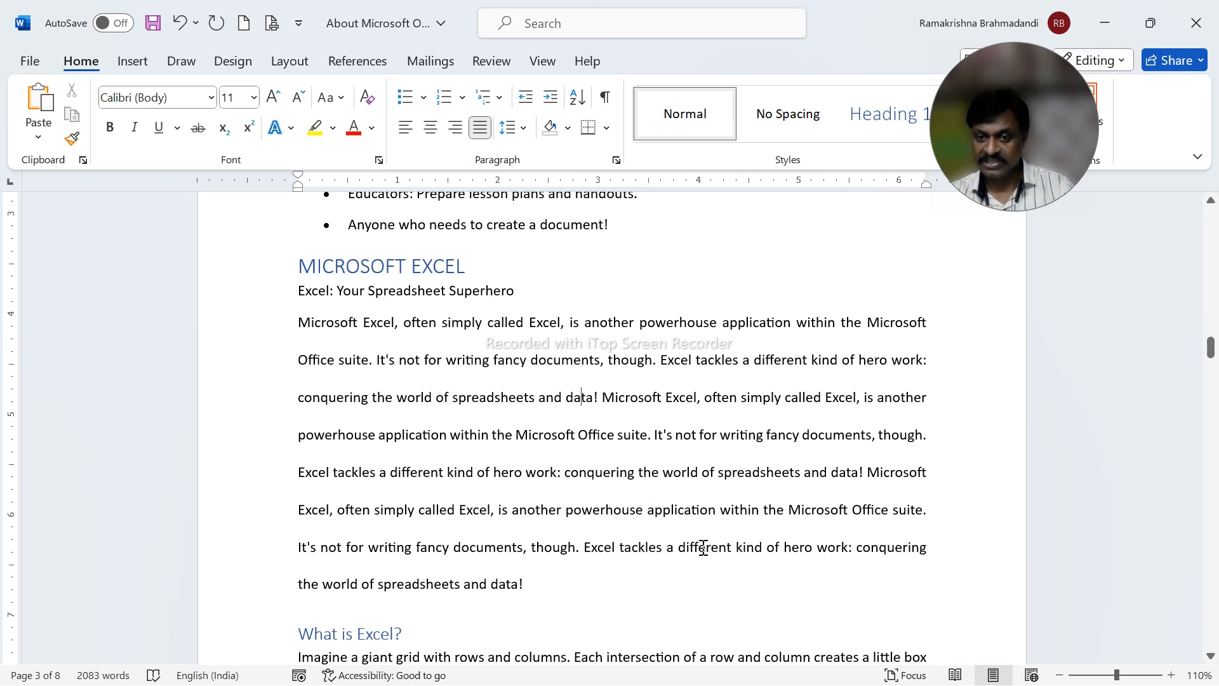
{"action": "key", "text": "ctrl+1"}
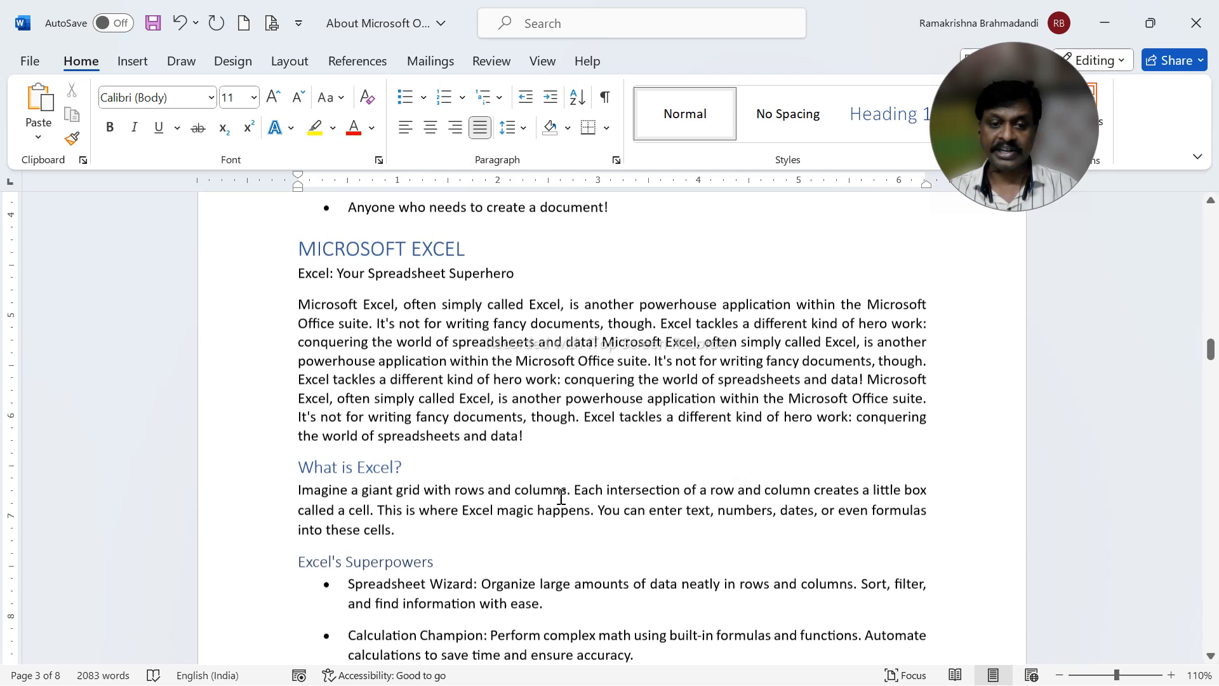
Remove the bullets from the four Excel's Superpowers items and reset their paragraph formatting to default
{"action": "scroll", "coordinate": [561, 496], "scroll_direction": "down", "scroll_amount": 3}
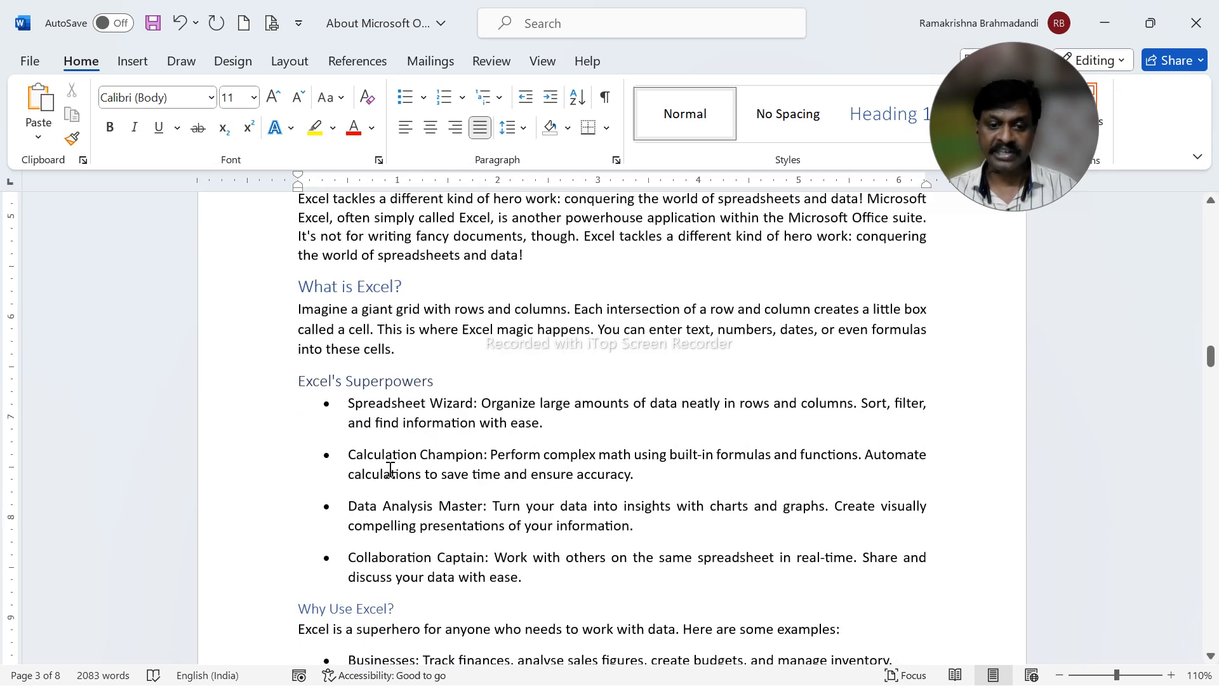
{"action": "scroll", "coordinate": [375, 419], "scroll_direction": "down", "scroll_amount": 2}
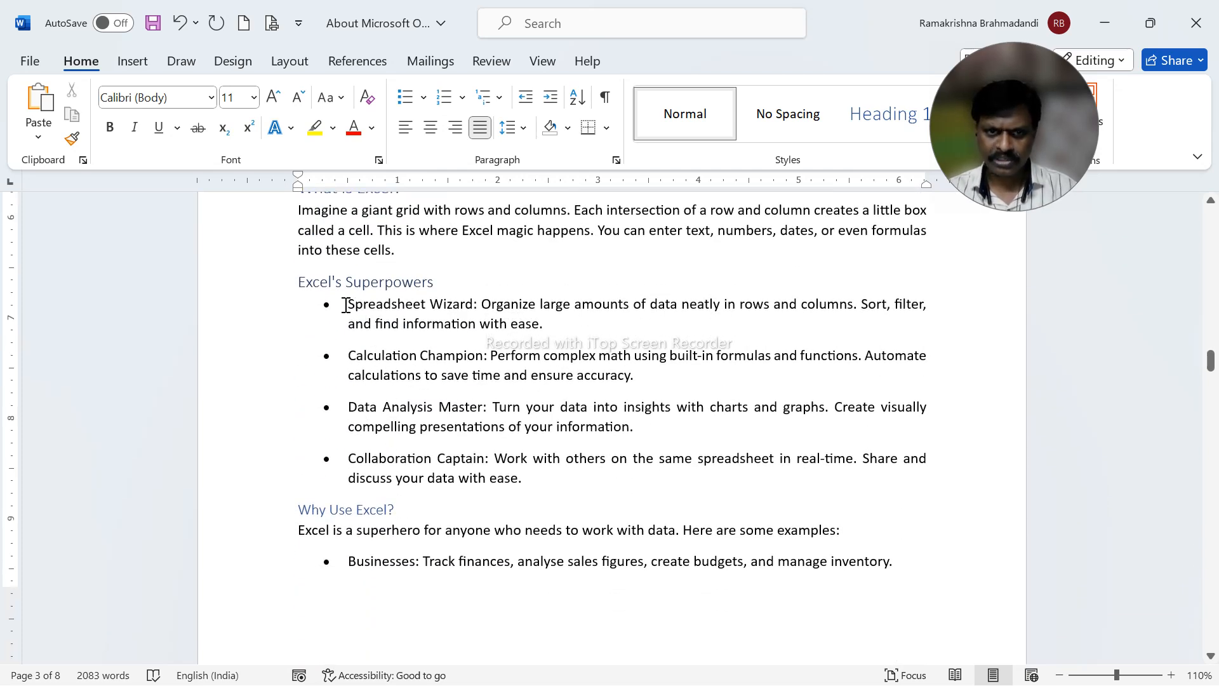
{"action": "left_click_drag", "start_coordinate": [356, 304], "coordinate": [547, 474]}
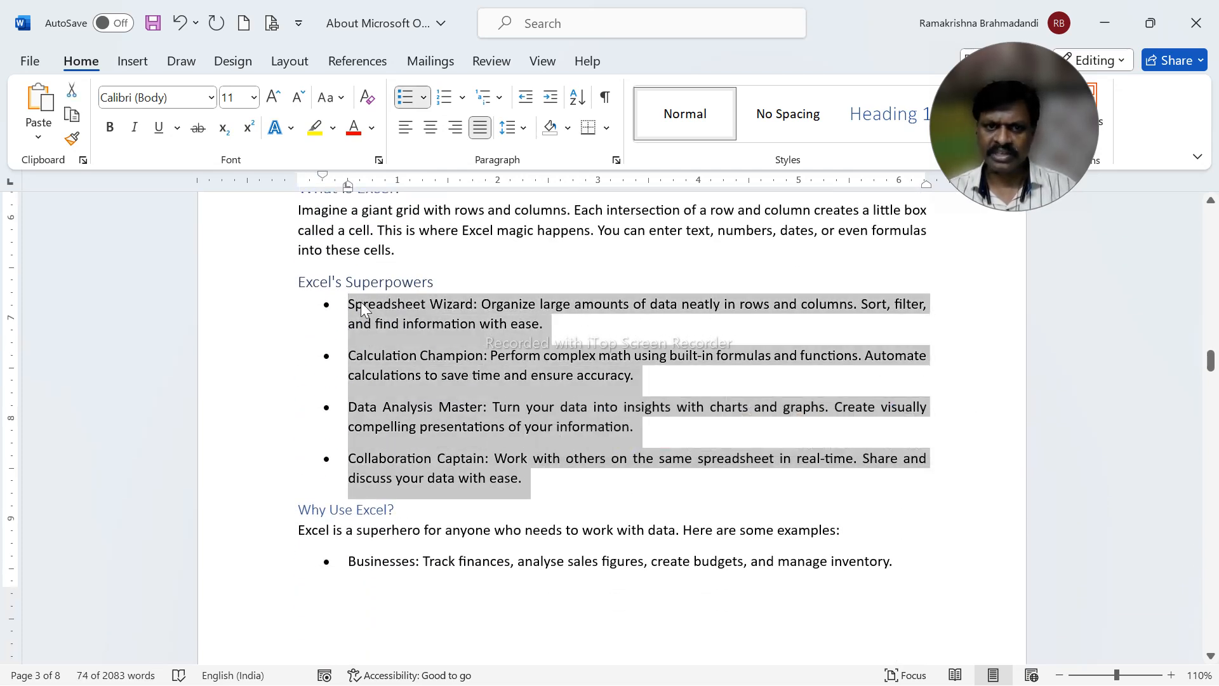
{"action": "left_click", "coordinate": [407, 97]}
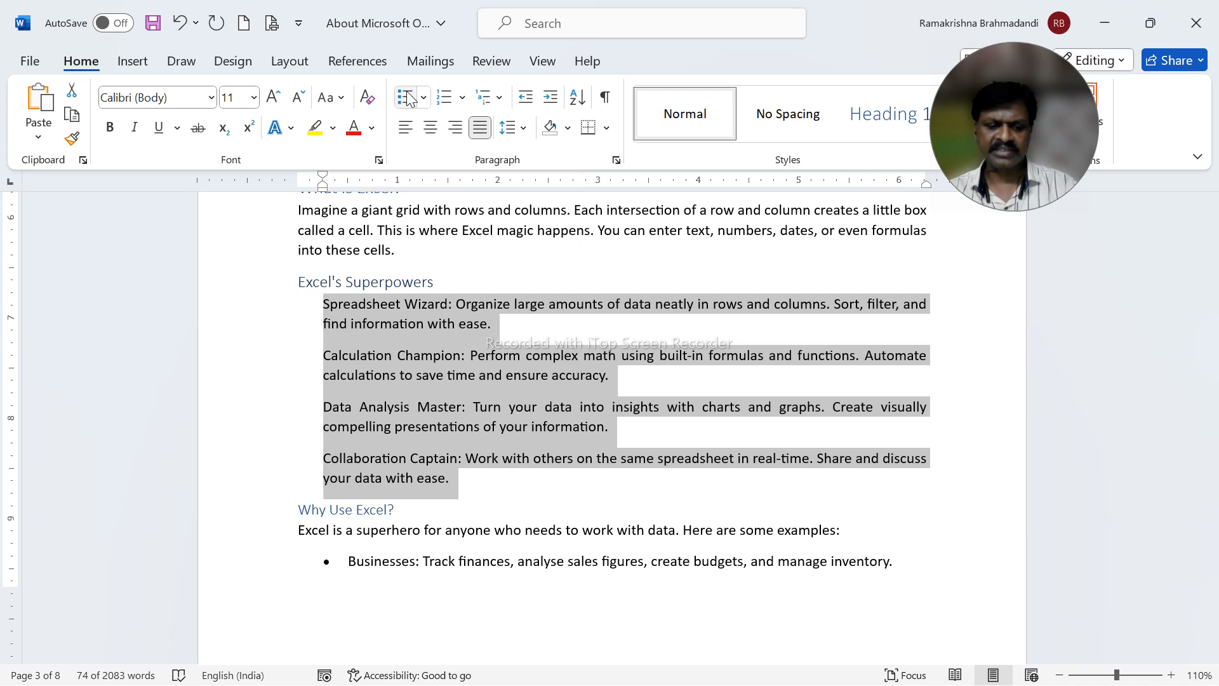
{"action": "key", "text": "ctrl+q"}
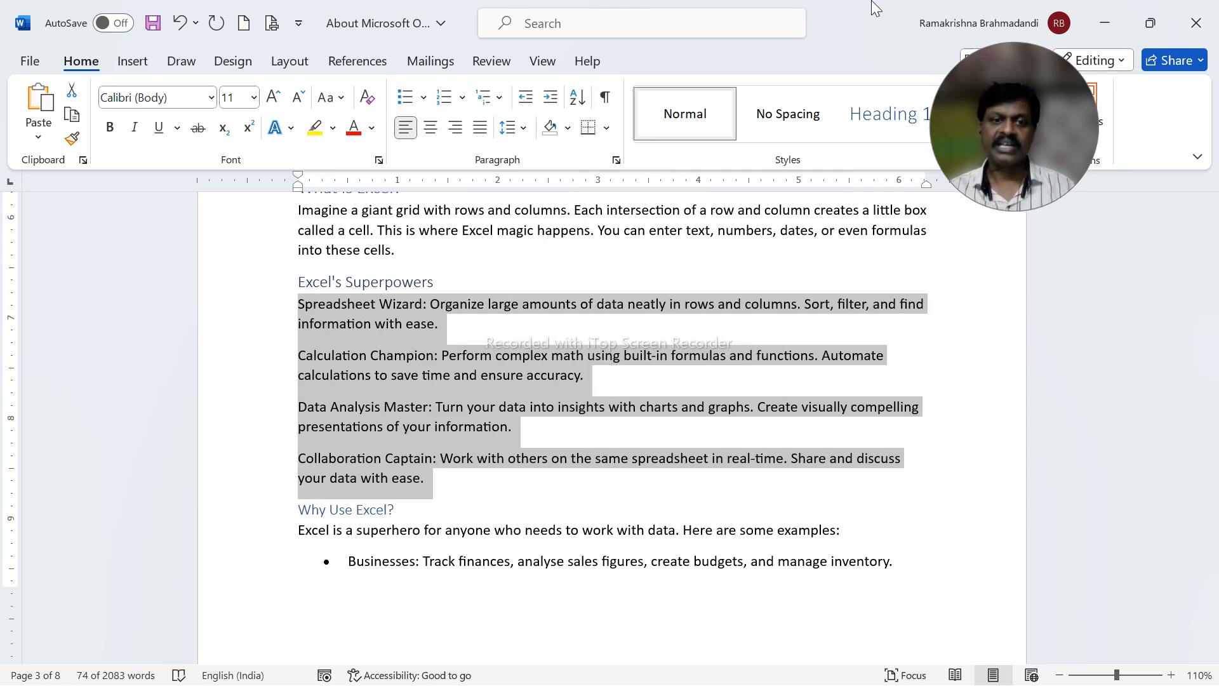
Check the Create Bulleted List slide in PowerPoint, and apply checkmark bullets to the four Excel's Superpowers paragraphs in Word
{"action": "key", "text": "alt+Tab"}
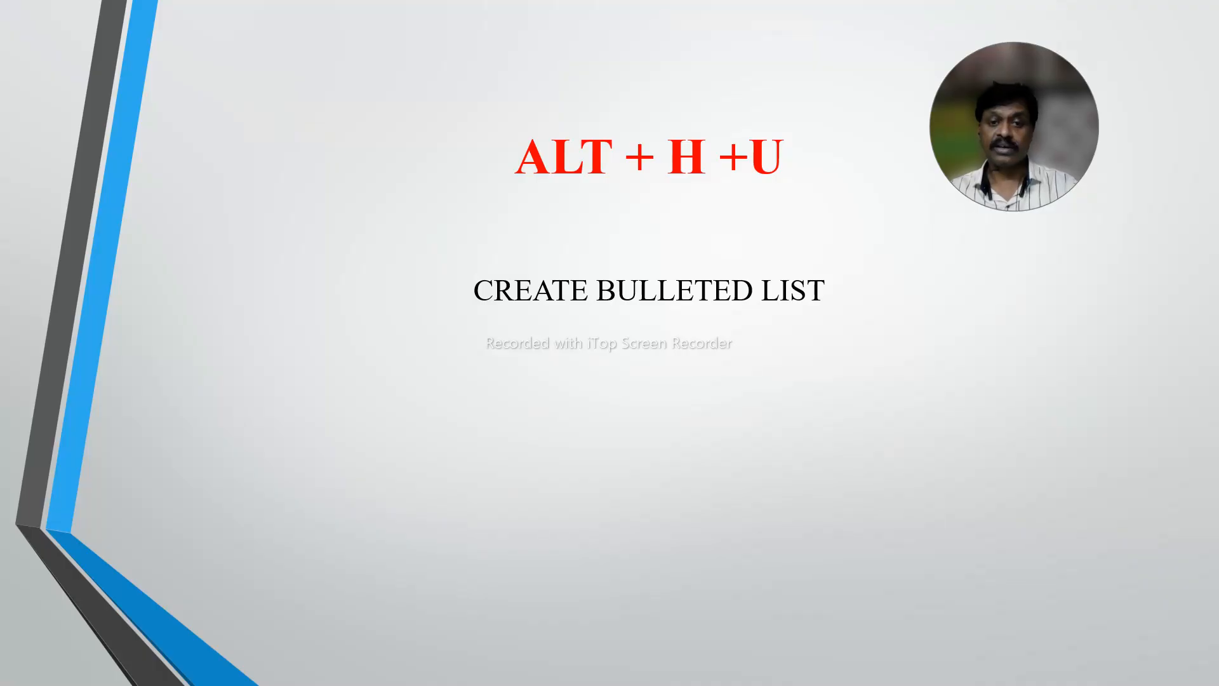
{"action": "key", "text": "alt+Tab"}
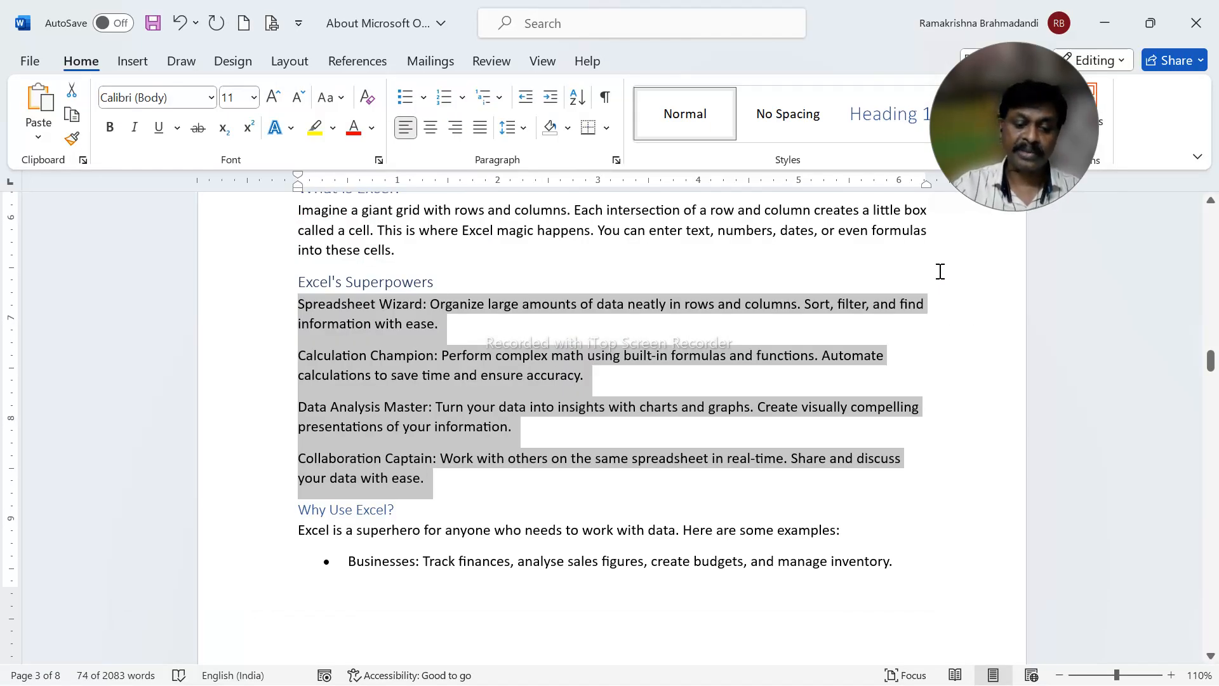
{"action": "key", "text": "alt+h"}
{"action": "key", "text": "u"}
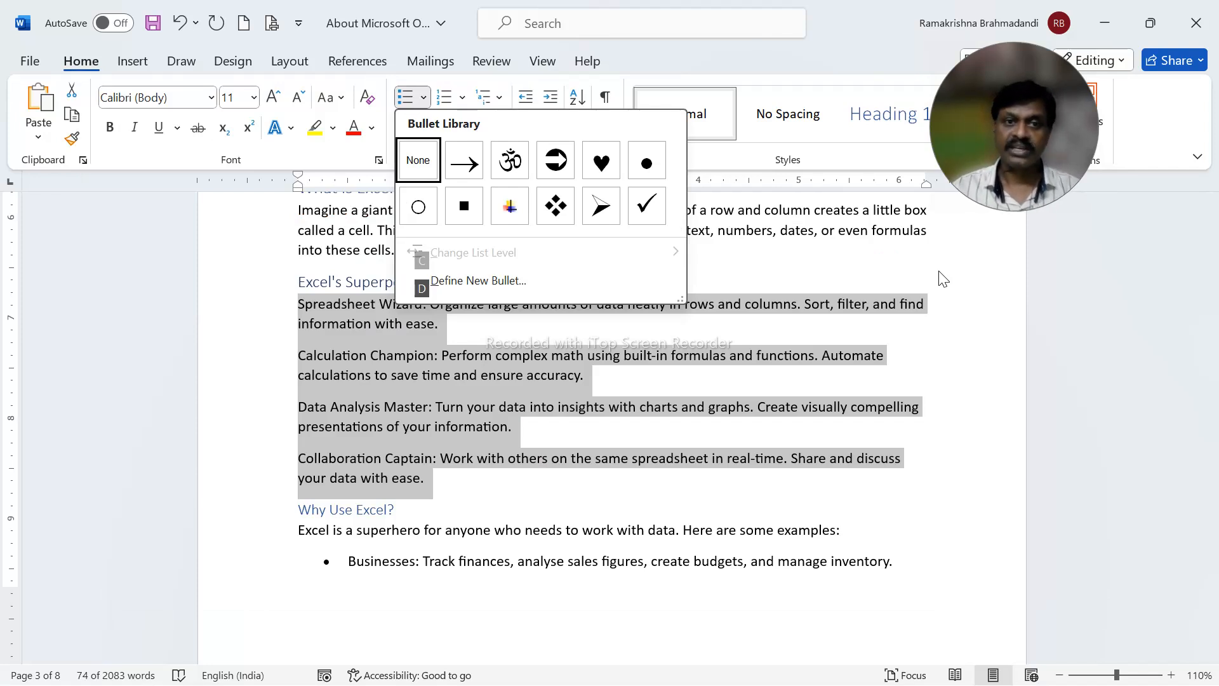
{"action": "key", "text": "Right"}
{"action": "key", "text": "Right"}
{"action": "key", "text": "Right"}
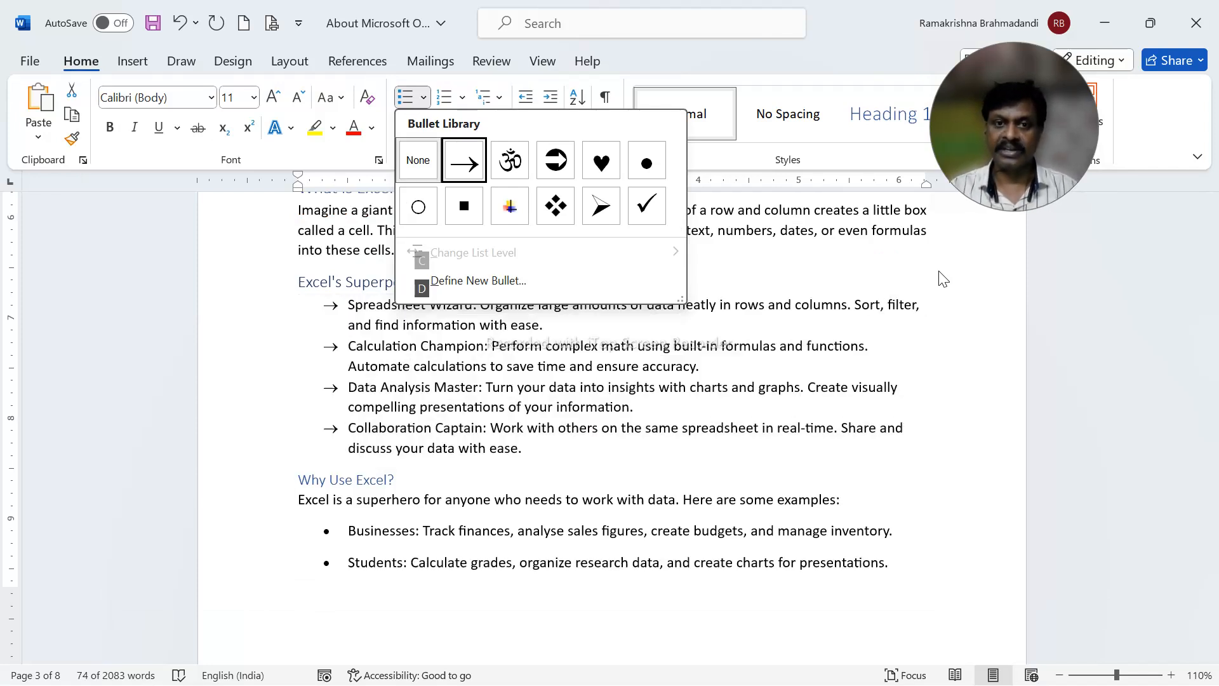
{"action": "key", "text": "Right"}
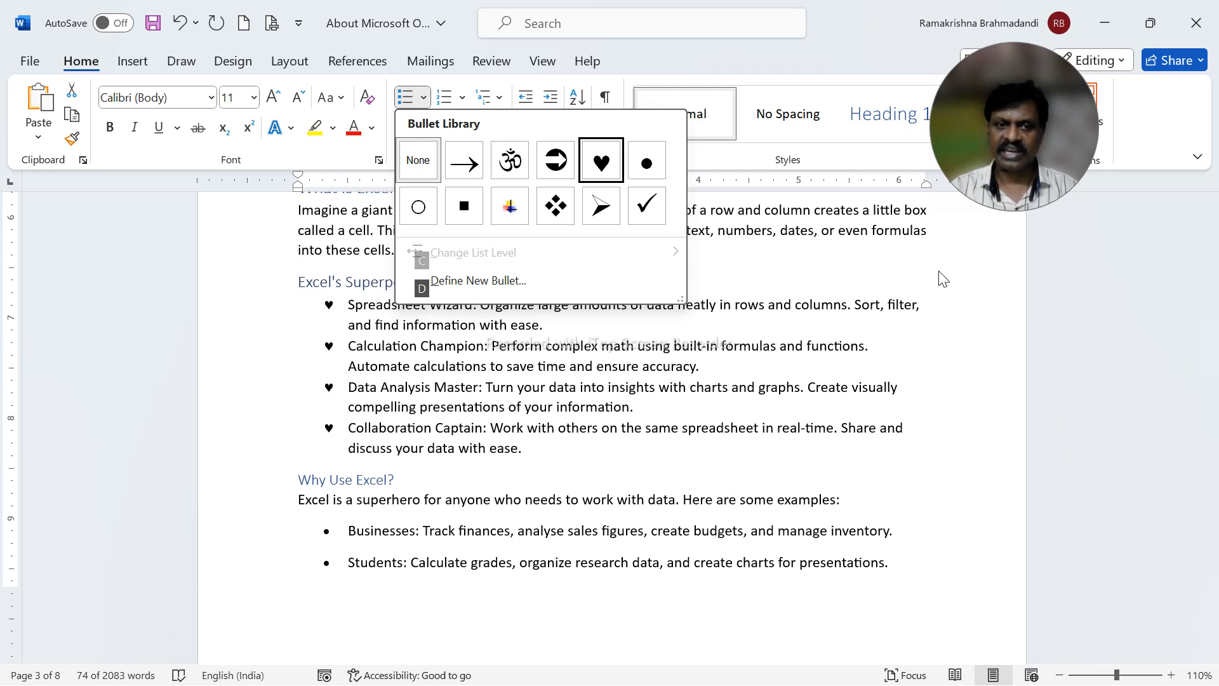
{"action": "key", "text": "Right"}
{"action": "key", "text": "Down"}
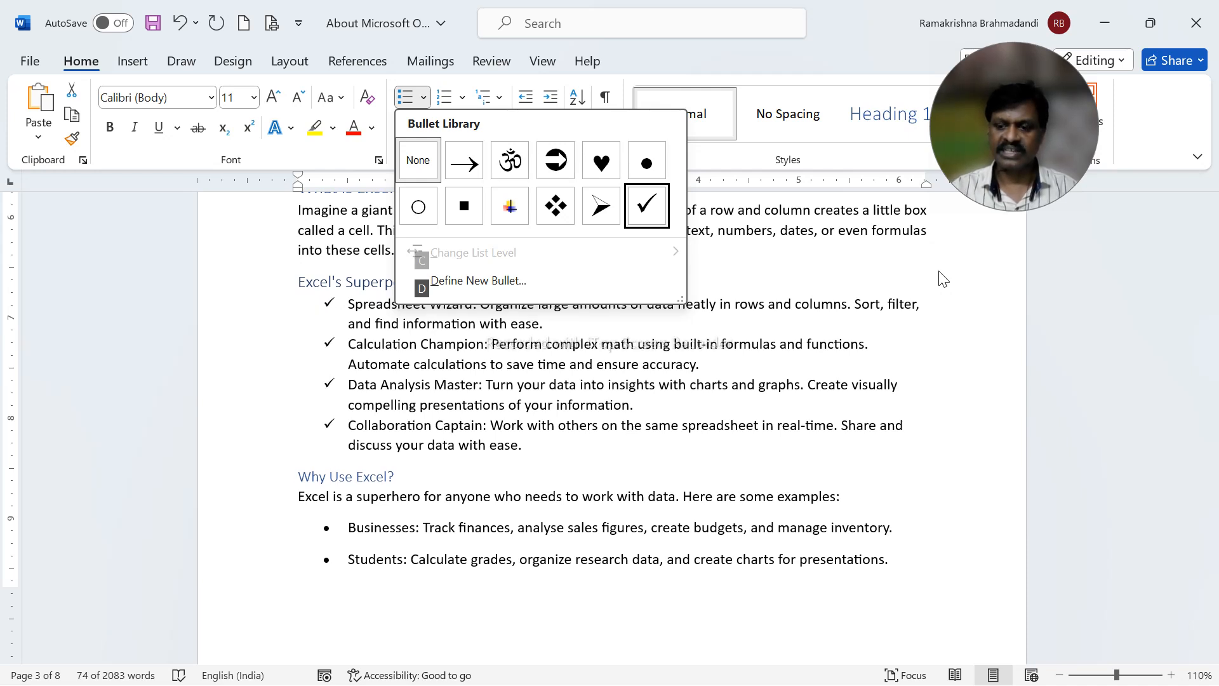
{"action": "key", "text": "Return"}
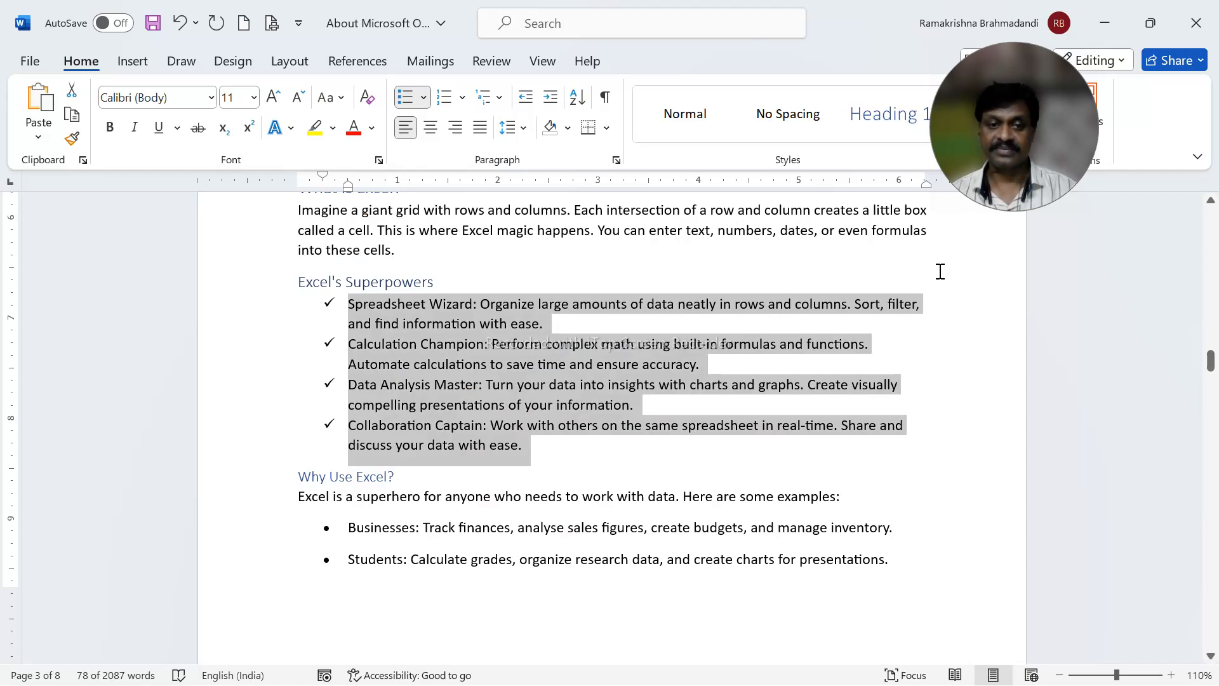
Apply the 1) 2) 3) numbering format to the four Excel's Superpowers paragraphs
{"action": "key", "text": "alt+h"}
{"action": "key", "text": "n"}
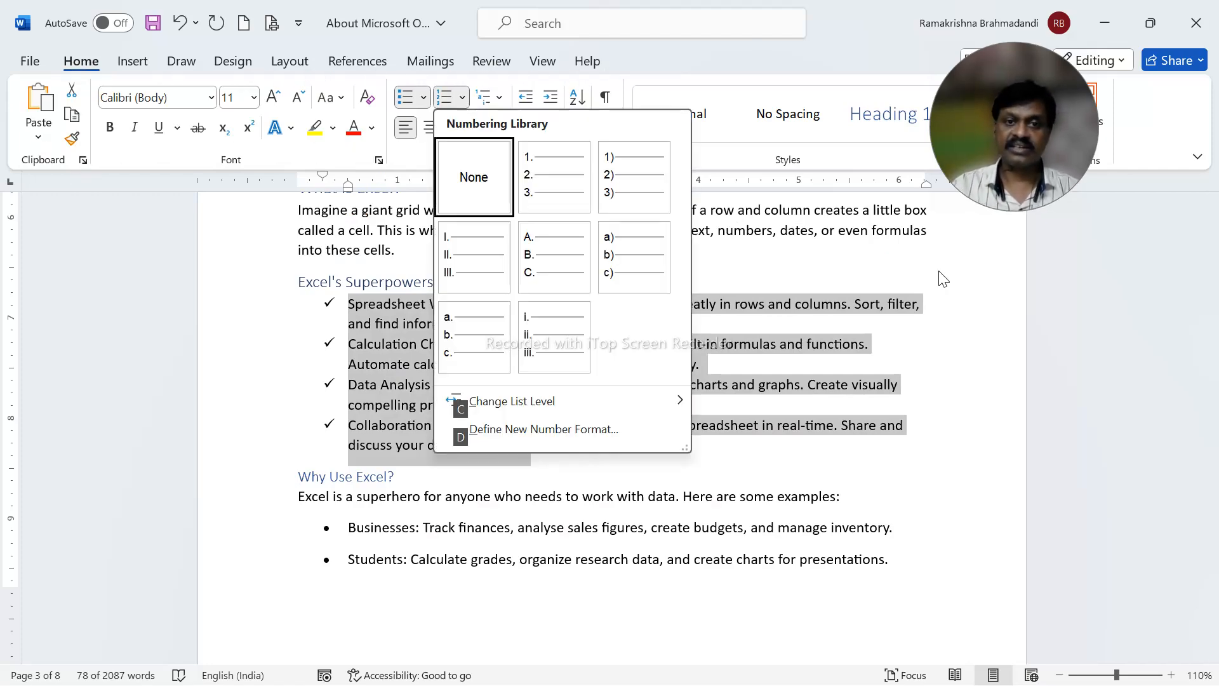
{"action": "key", "text": "Right"}
{"action": "key", "text": "Right"}
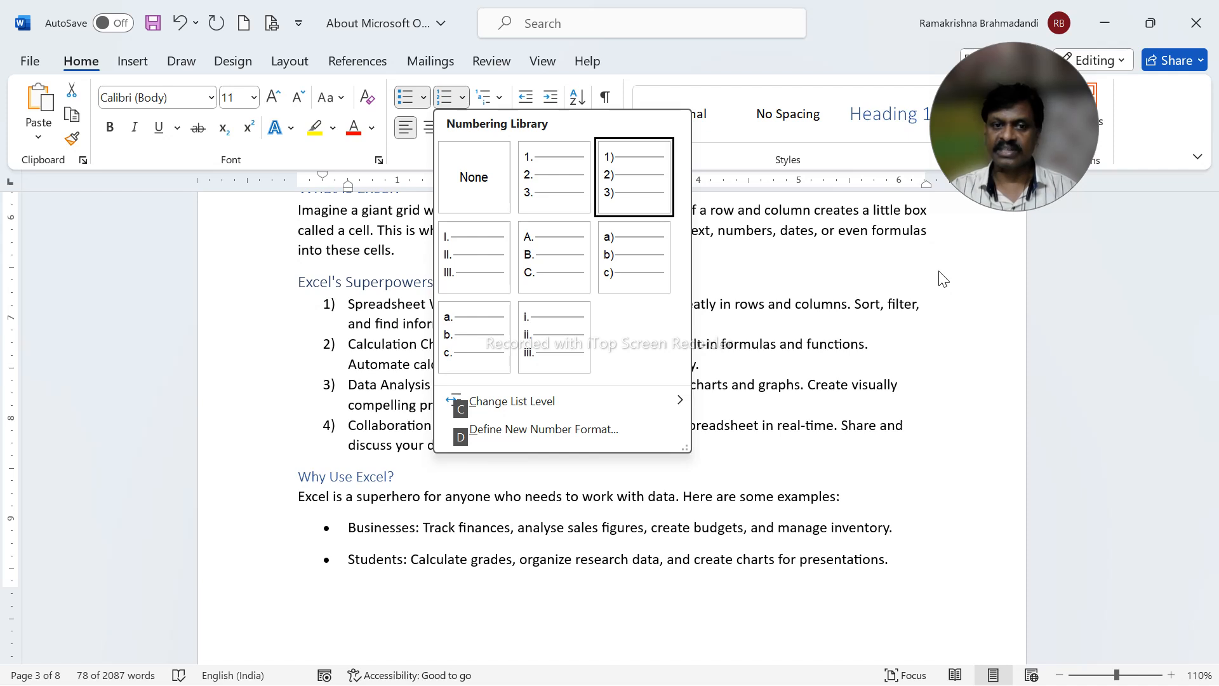
{"action": "key", "text": "Return"}
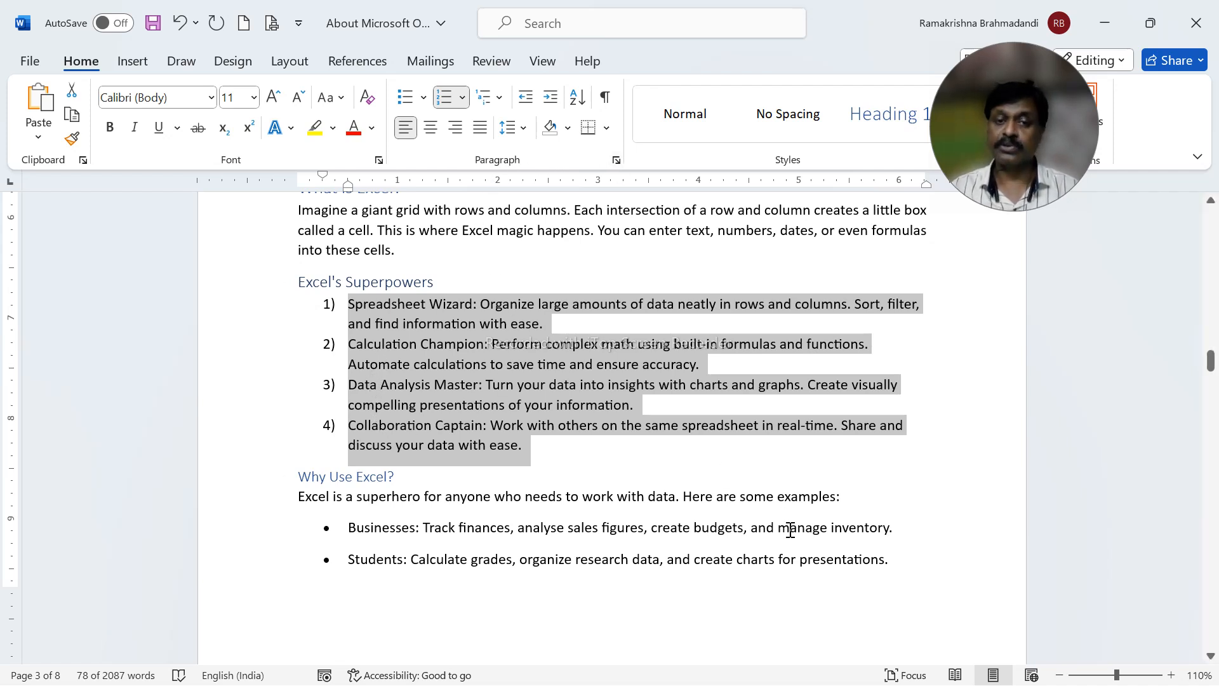
Turn off "Don't add space between paragraphs of the same style" for the four numbered Excel's Superpowers paragraphs
{"action": "key", "text": "alt"}
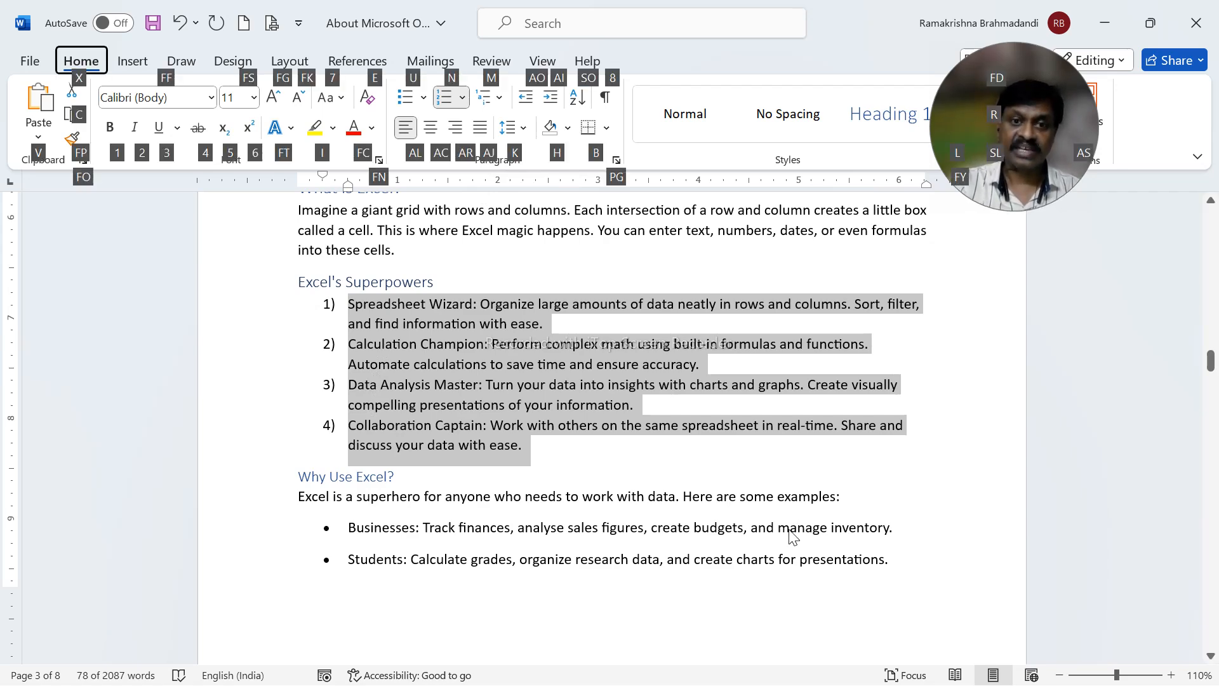
{"action": "key", "text": "p"}
{"action": "key", "text": "g"}
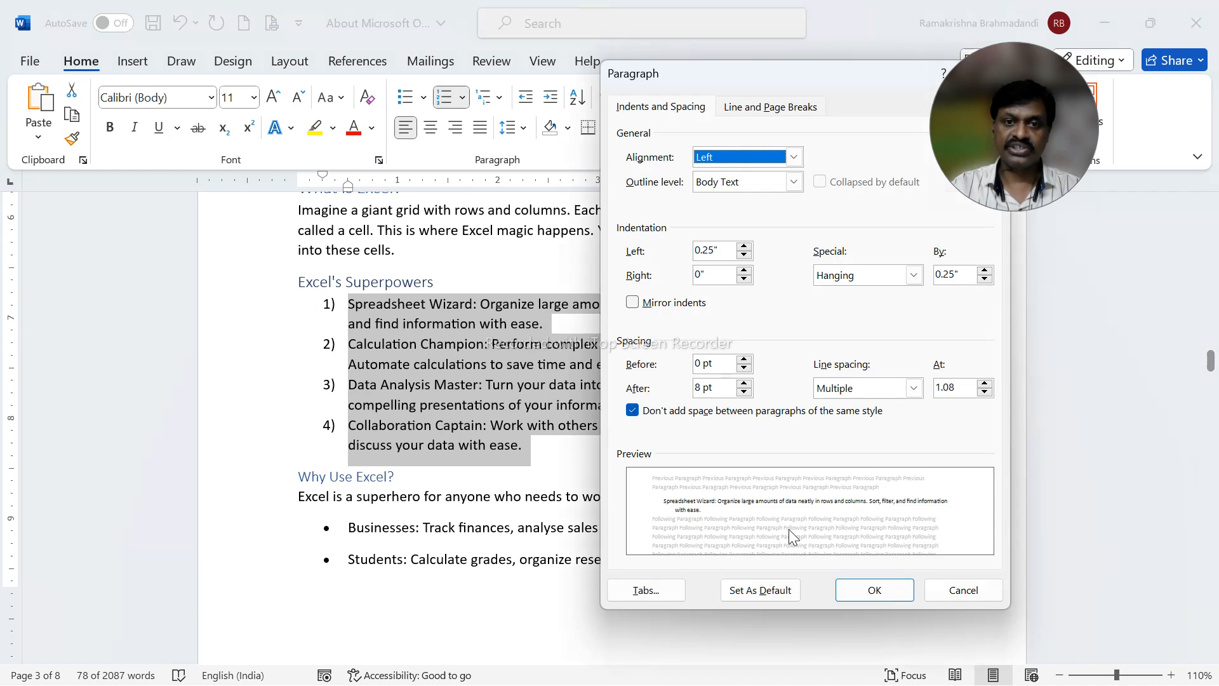
{"action": "left_click", "coordinate": [632, 410]}
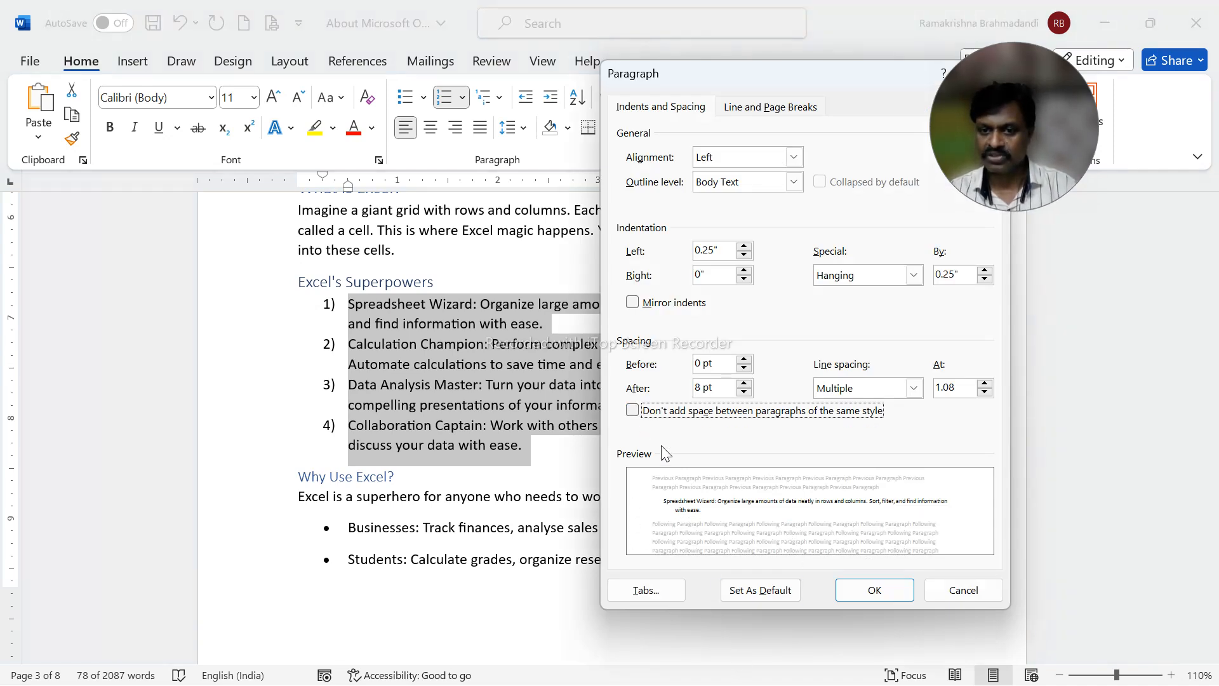
{"action": "left_click", "coordinate": [638, 411]}
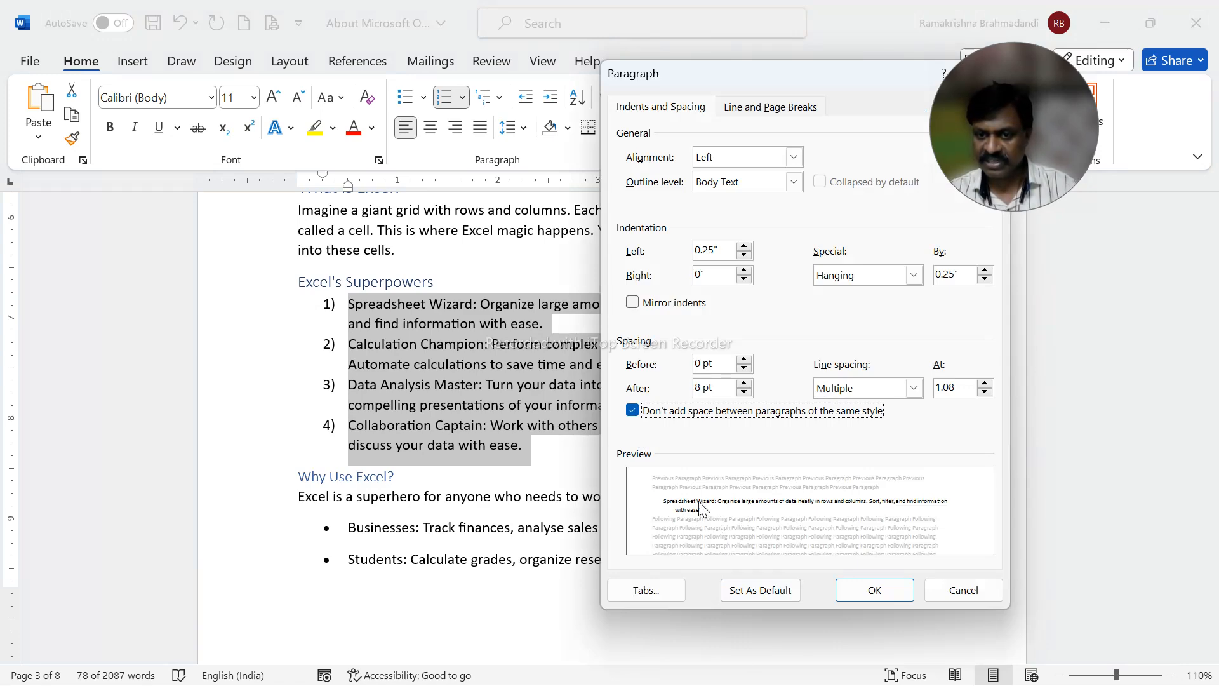
{"action": "left_click", "coordinate": [633, 410]}
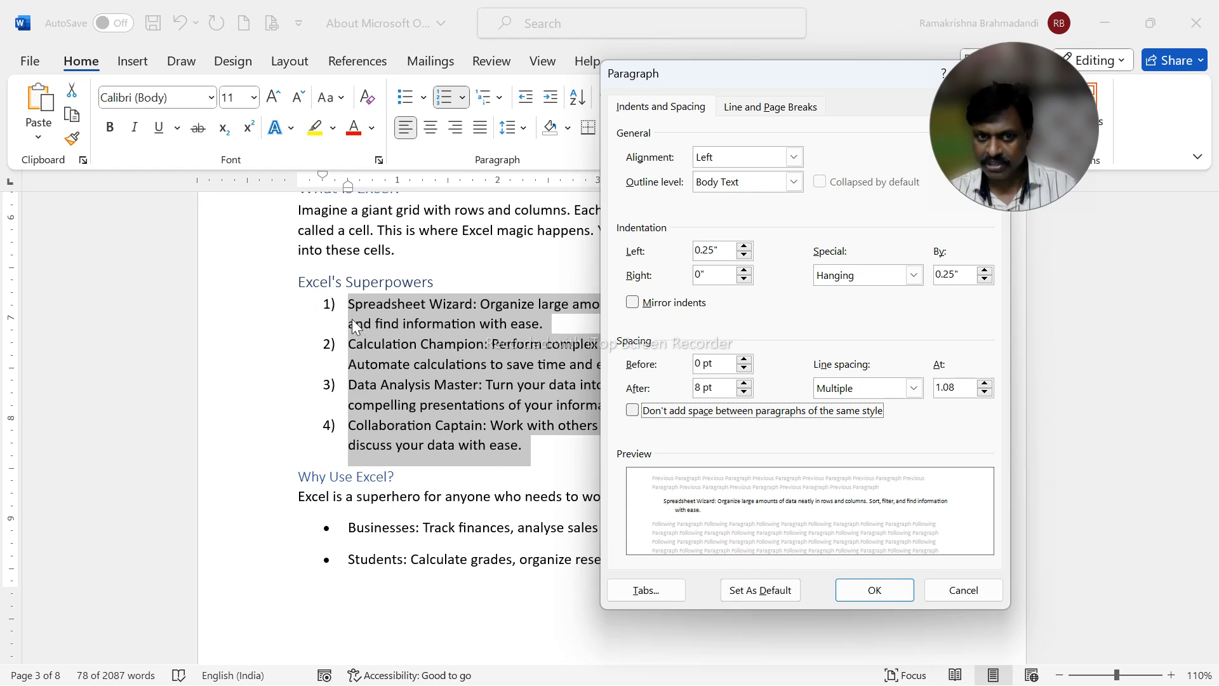
{"action": "left_click", "coordinate": [875, 590]}
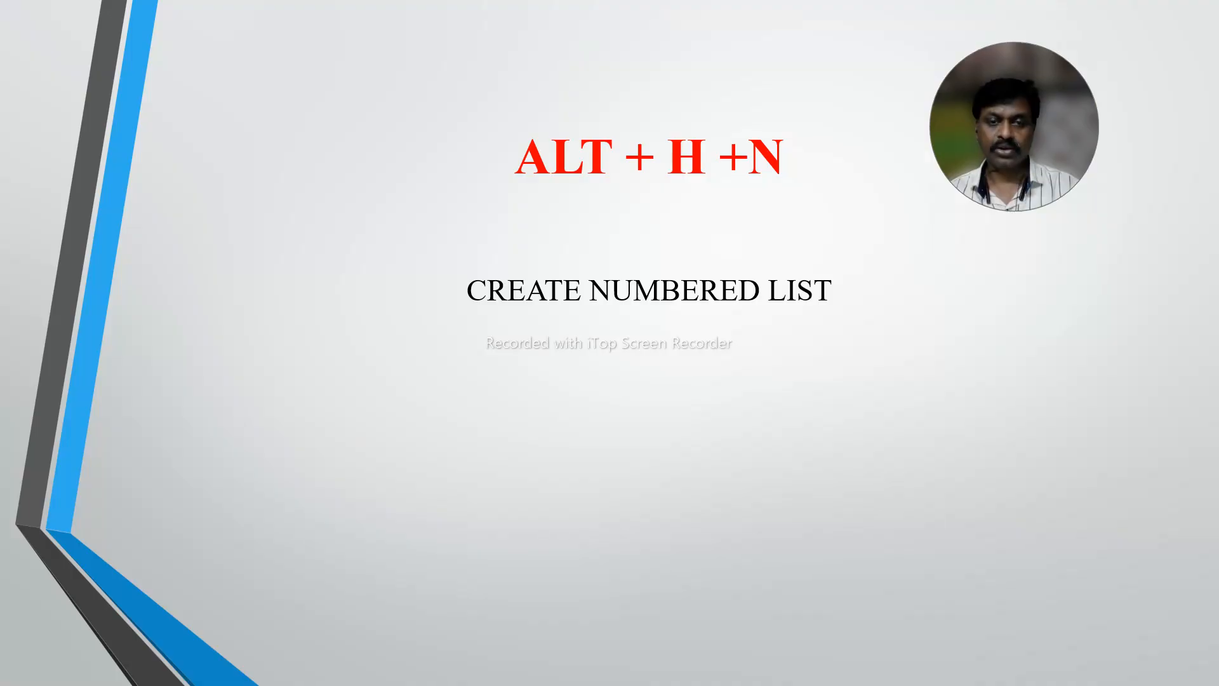
Show the Heading Styles slide in PowerPoint, and select the MICROSOFT EXCEL heading in Word
{"action": "key", "text": "Right"}
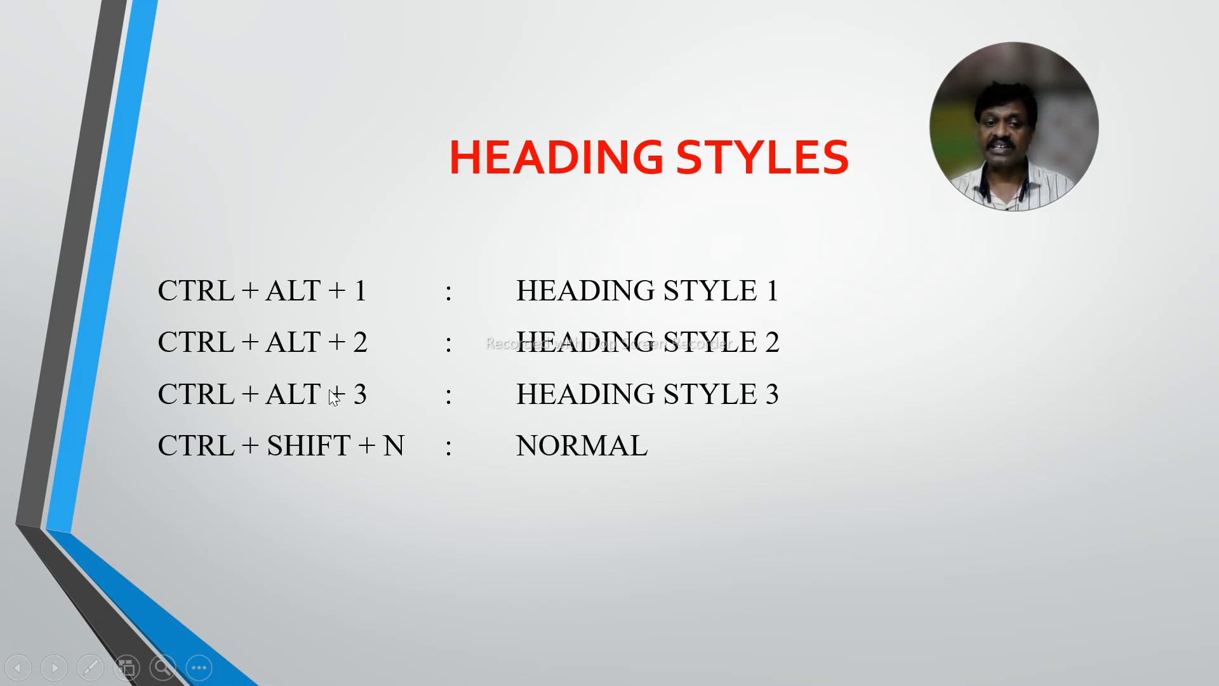
{"action": "key", "text": "alt+Tab"}
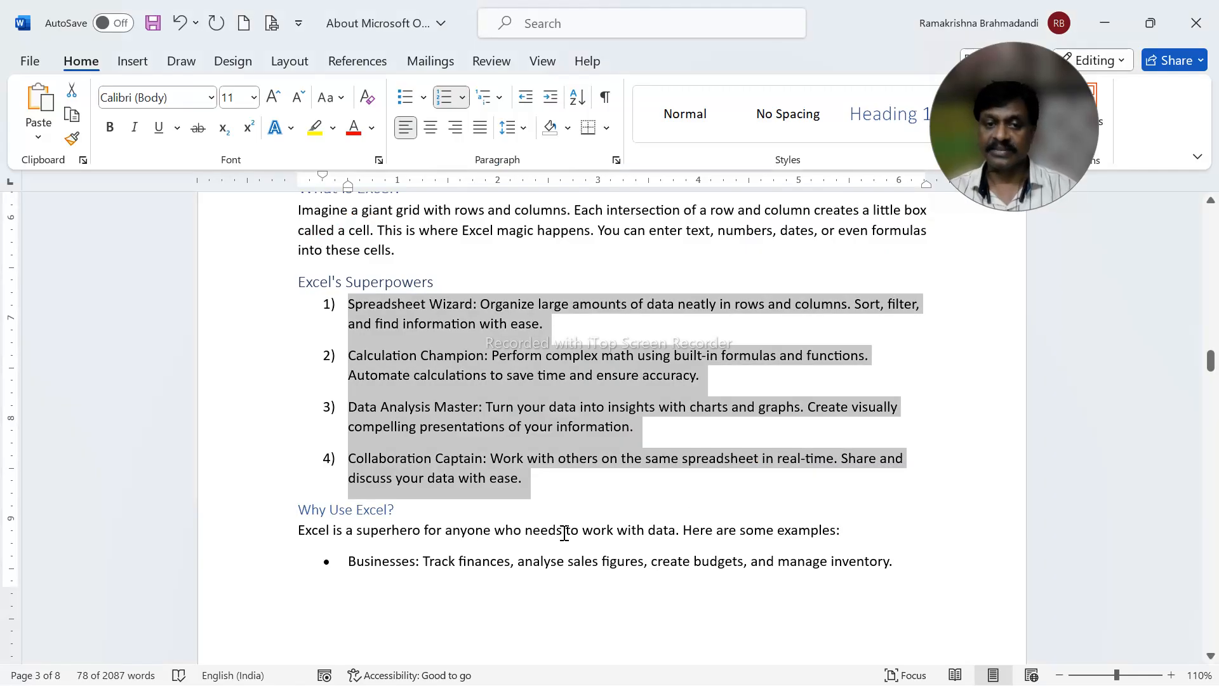
{"action": "scroll", "coordinate": [514, 520], "scroll_direction": "up", "scroll_amount": 3}
{"action": "scroll", "coordinate": [505, 517], "scroll_direction": "up", "scroll_amount": 4}
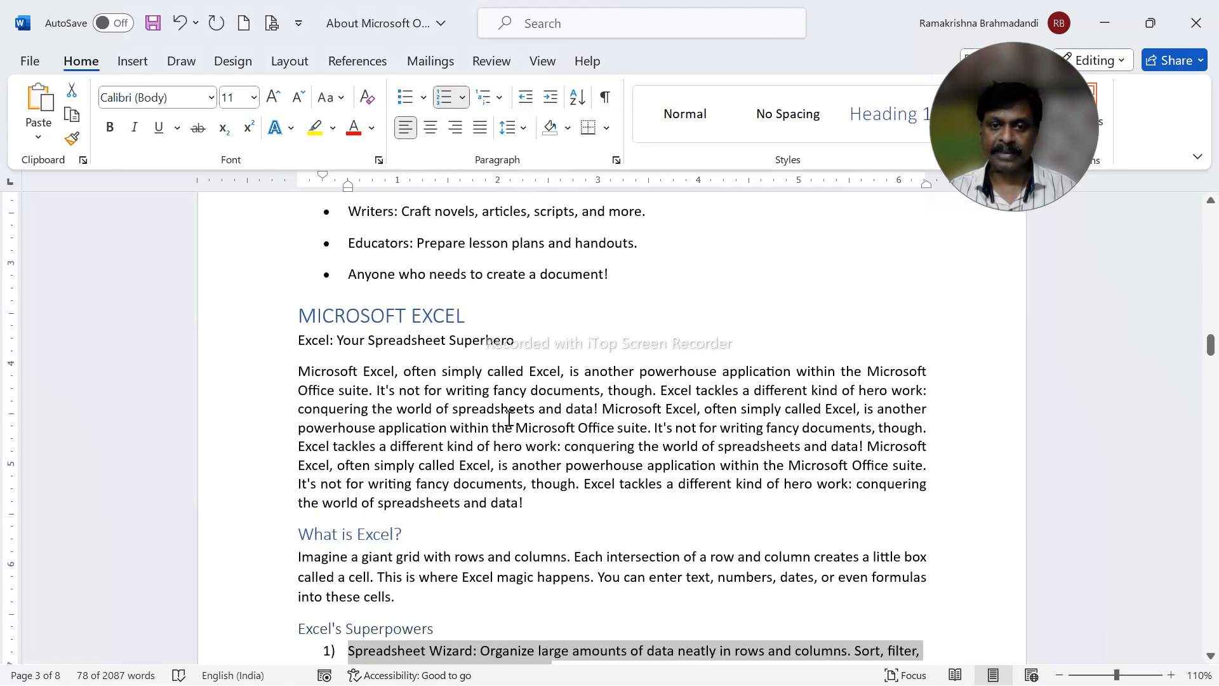
{"action": "left_click", "coordinate": [256, 320]}
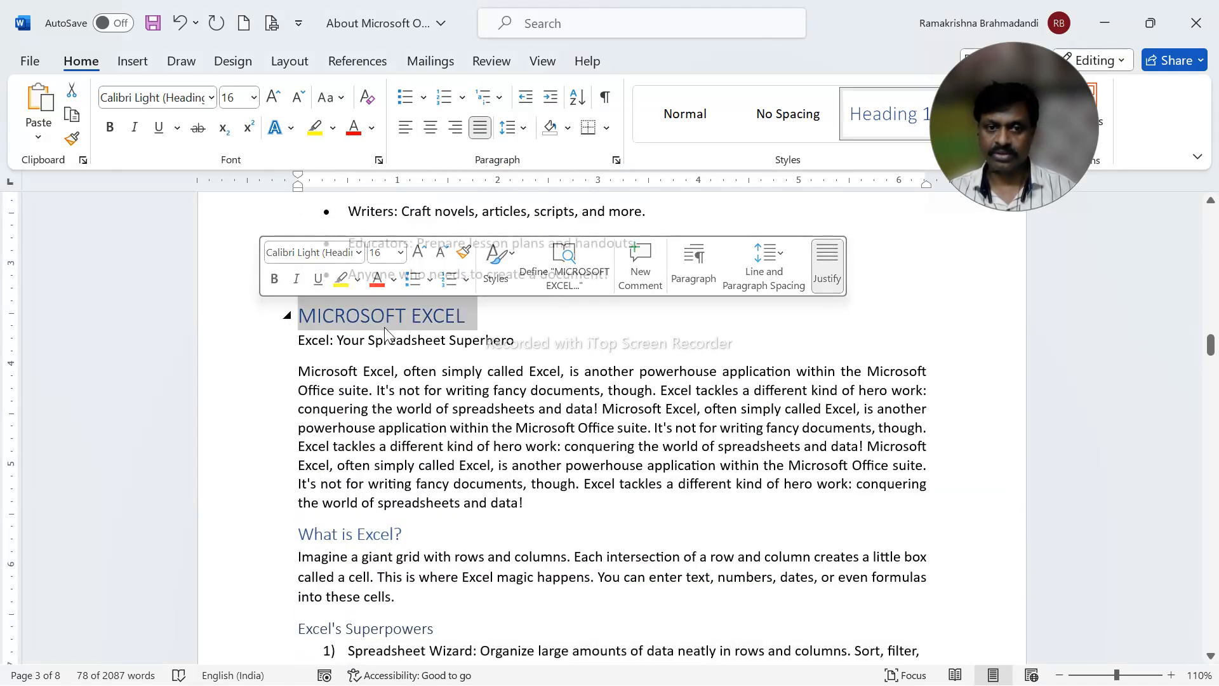
Review the document's heading outline in the Navigation pane and close the pane
{"action": "scroll", "coordinate": [424, 501], "scroll_direction": "up", "scroll_amount": 2}
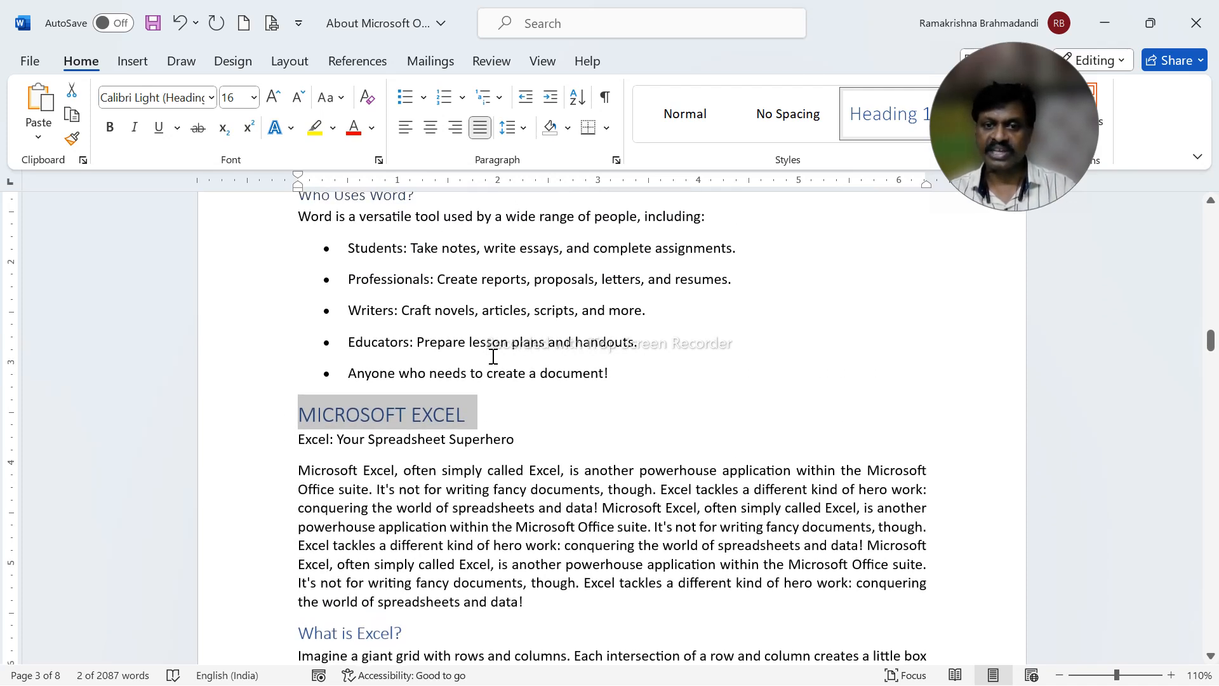
{"action": "key", "text": "ctrl+f"}
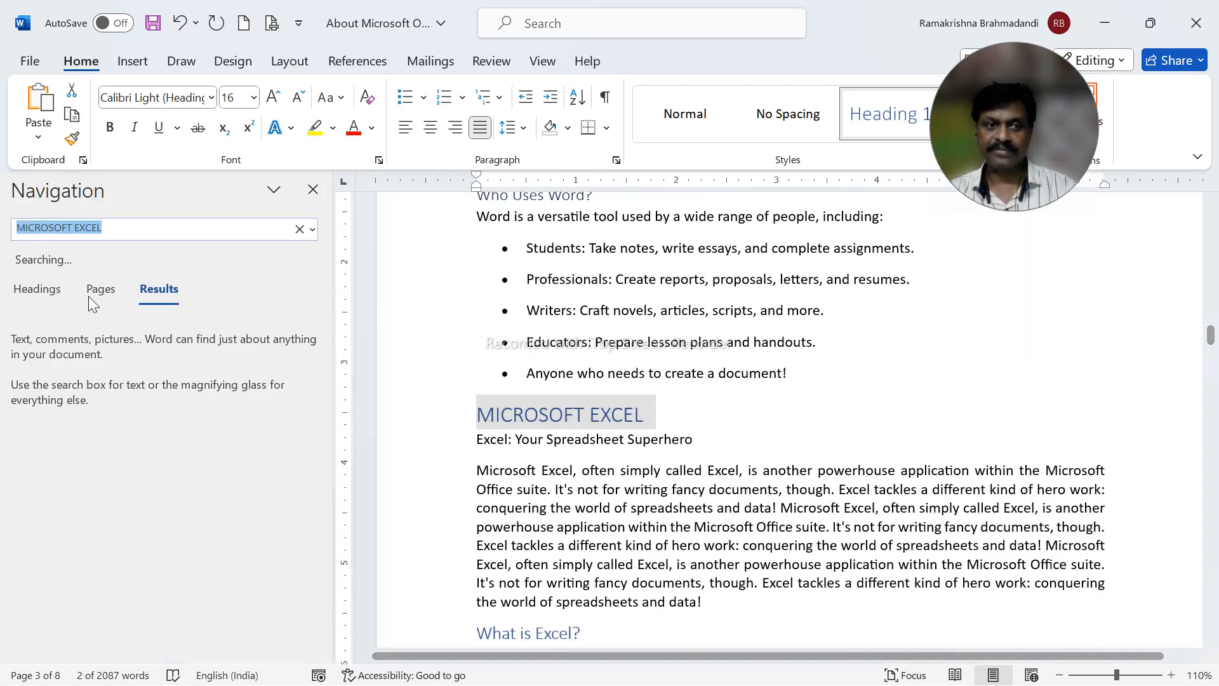
{"action": "left_click", "coordinate": [38, 288]}
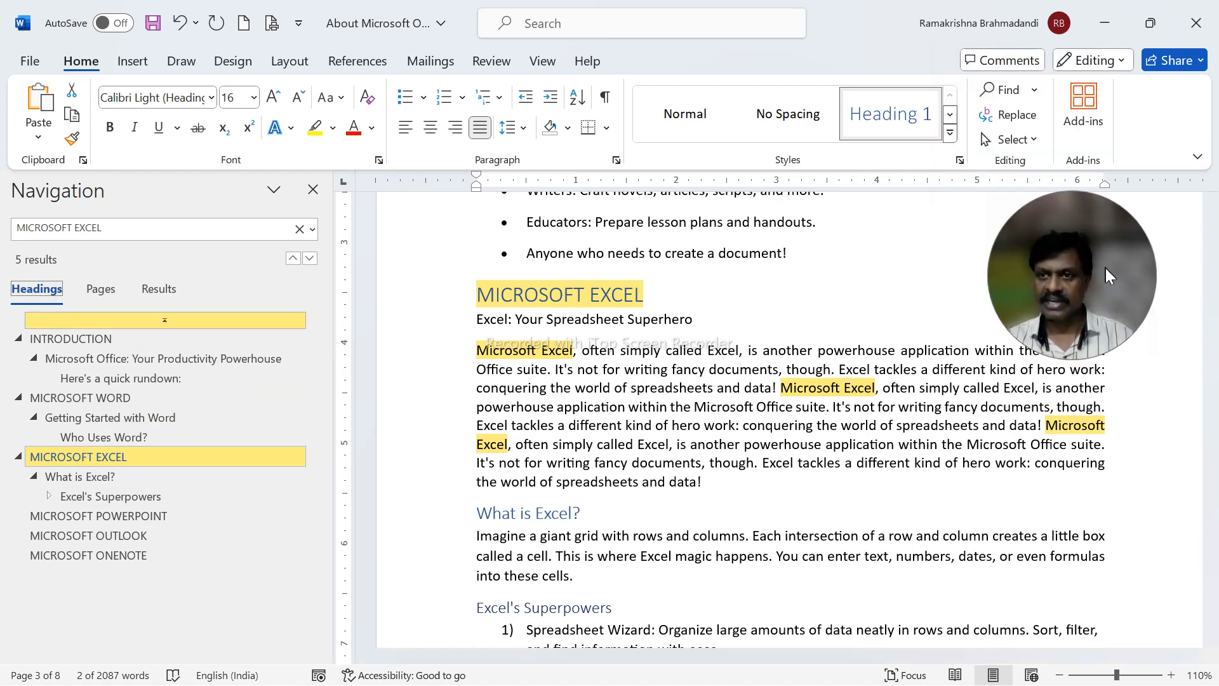
{"action": "left_click", "coordinate": [313, 190]}
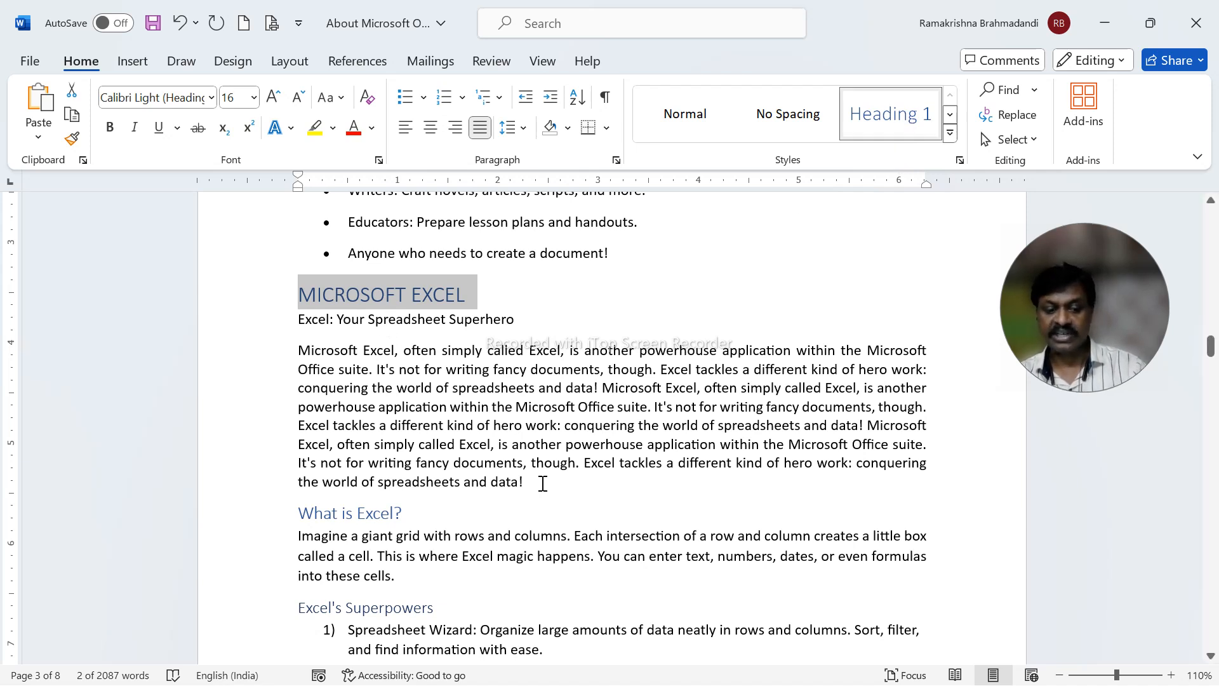
Apply the Heading 2 style, the Heading 3 style, and finally the Heading 1 style to the MICROSOFT EXCEL line
{"action": "key", "text": "ctrl+alt+2"}
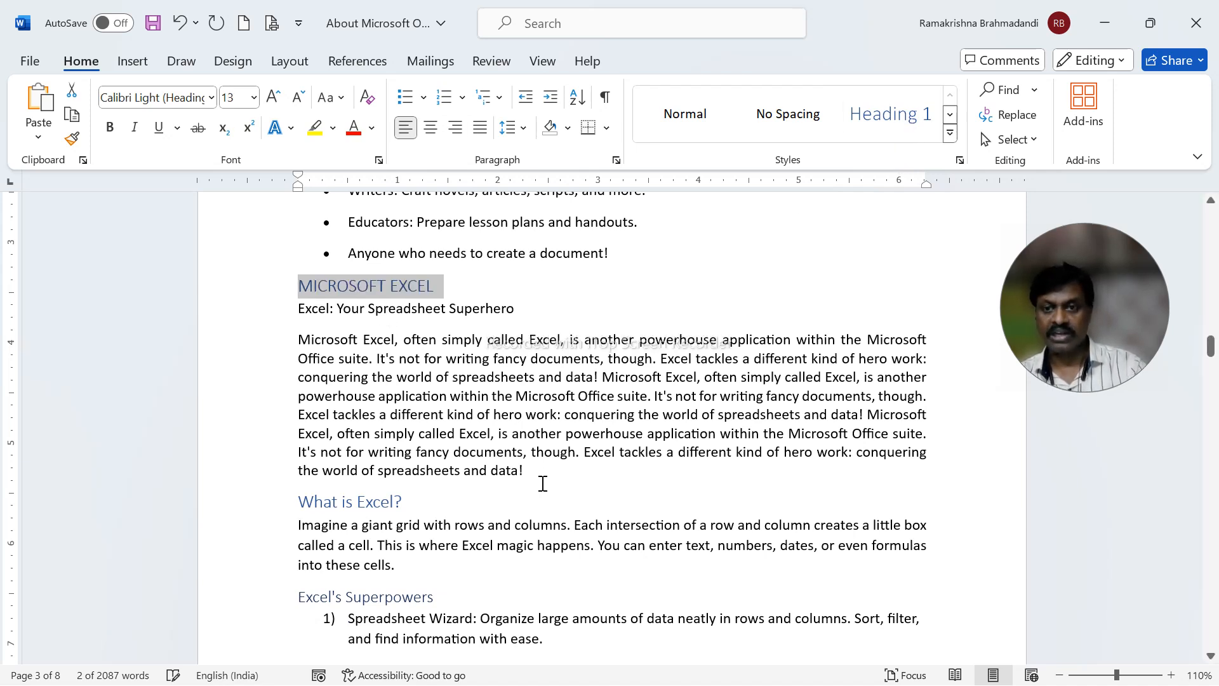
{"action": "left_click", "coordinate": [950, 118]}
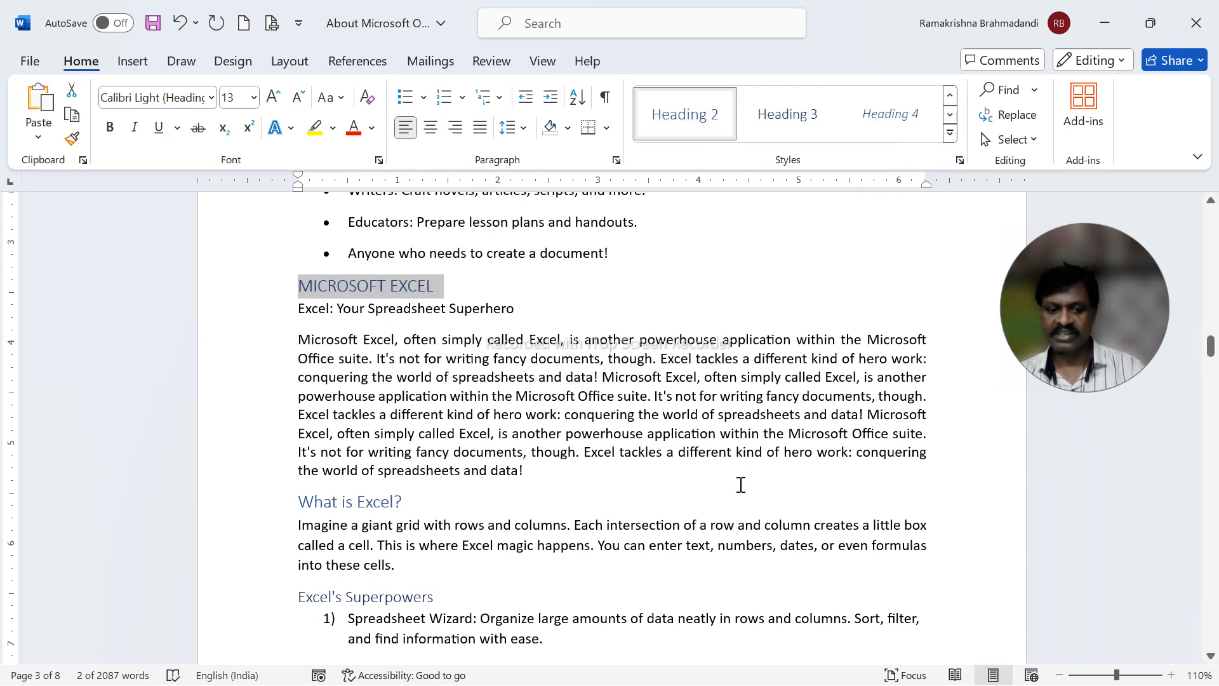
{"action": "key", "text": "ctrl+alt+3"}
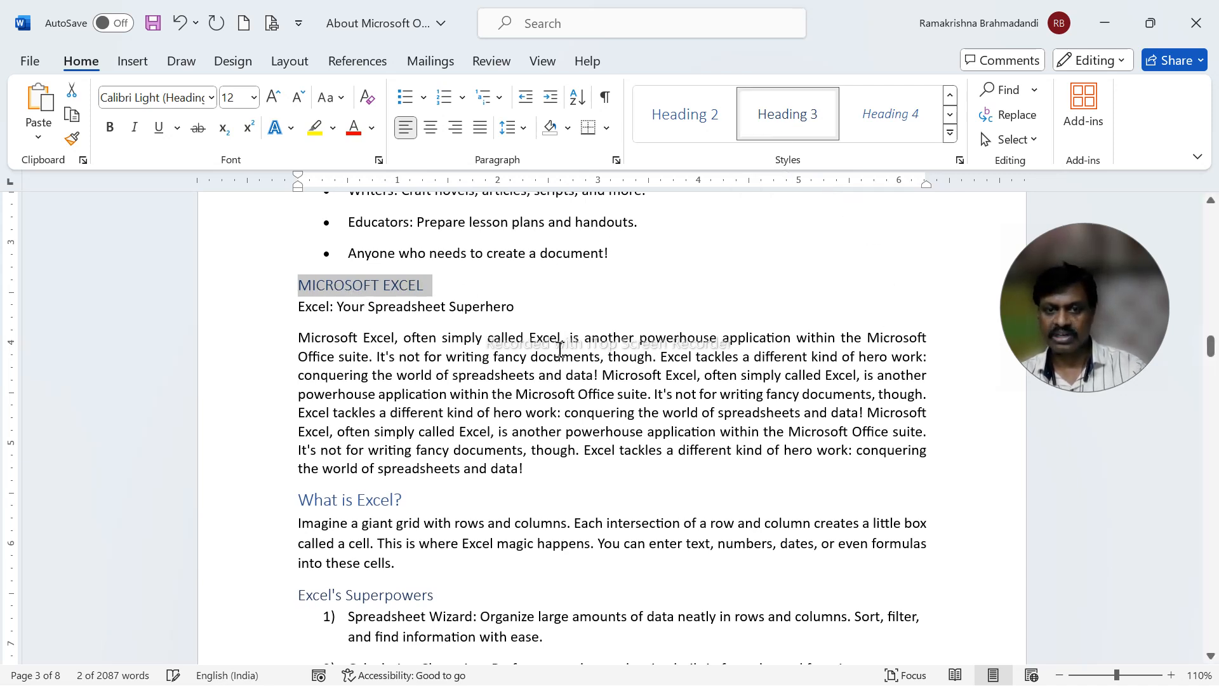
{"action": "key", "text": "ctrl+alt+1"}
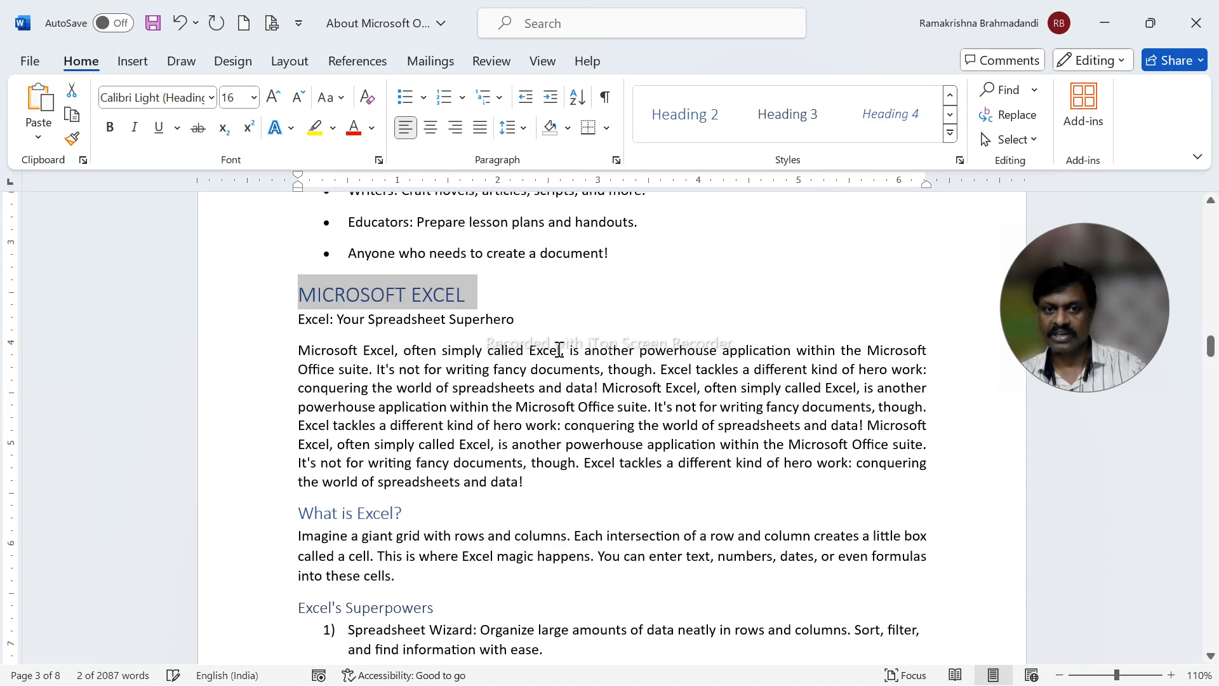
{"action": "left_click", "coordinate": [950, 95]}
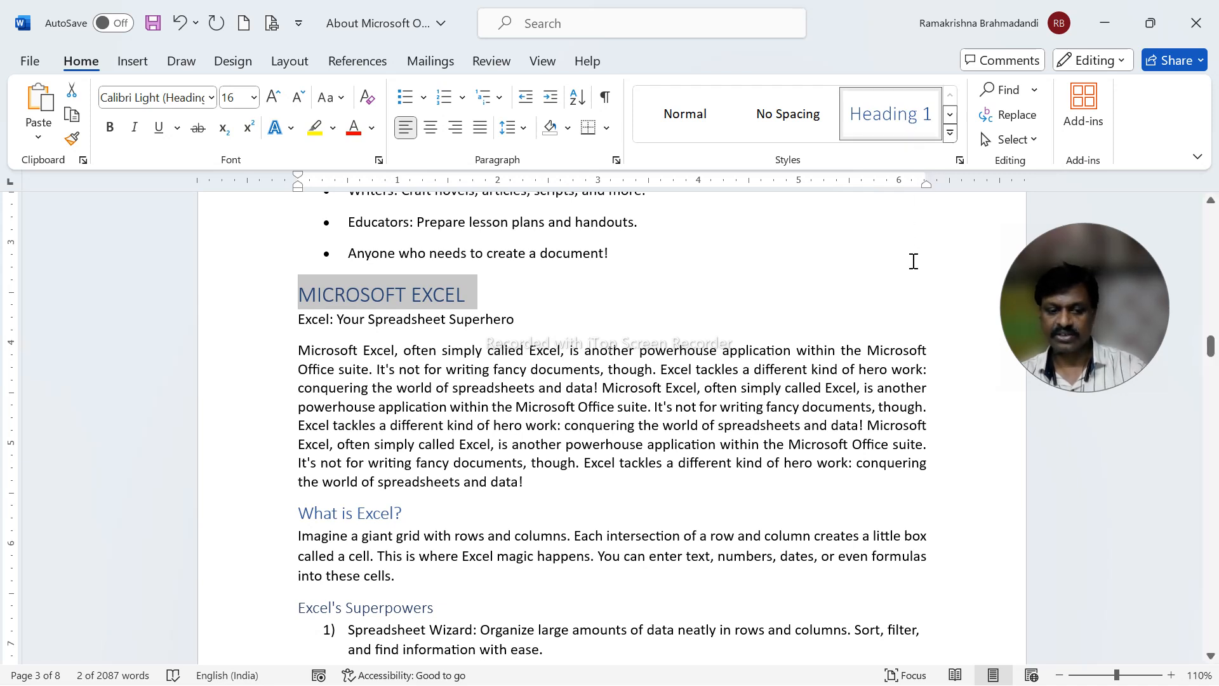
Cycle the MICROSOFT EXCEL line through Heading 2, Heading 3, Heading 1 and Normal, ending on the Heading 1 style
{"action": "key", "text": "ctrl+alt+2"}
{"action": "key", "text": "ctrl+alt+3"}
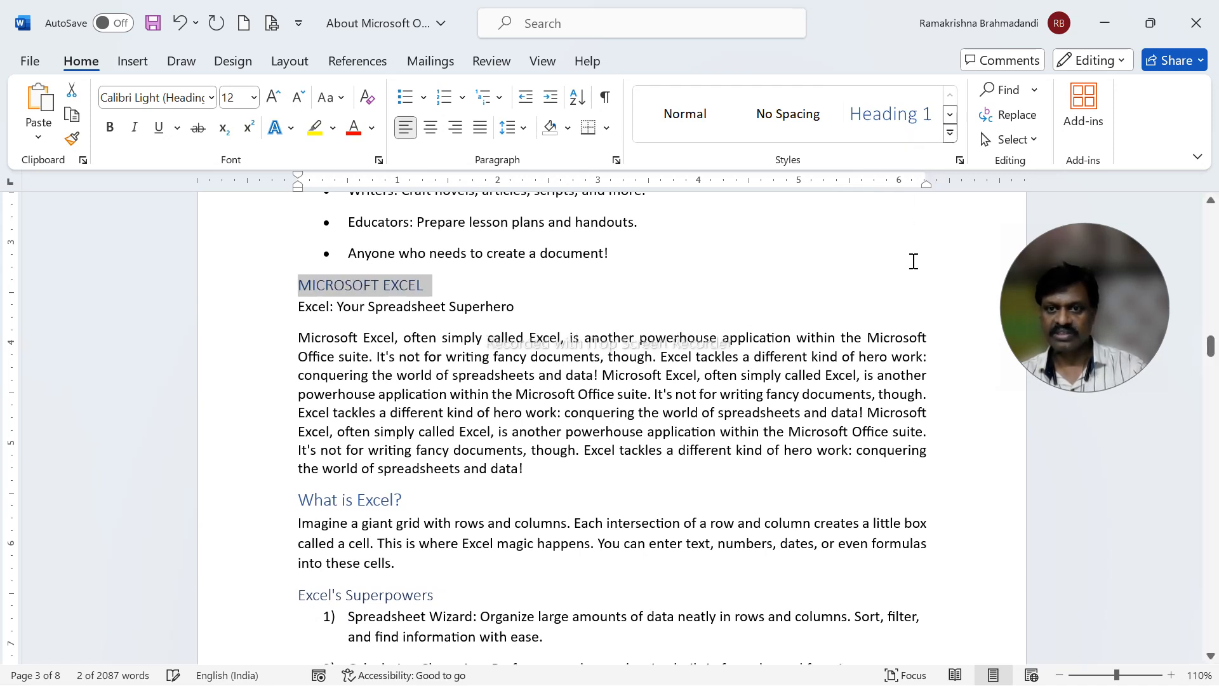
{"action": "key", "text": "ctrl+alt+1"}
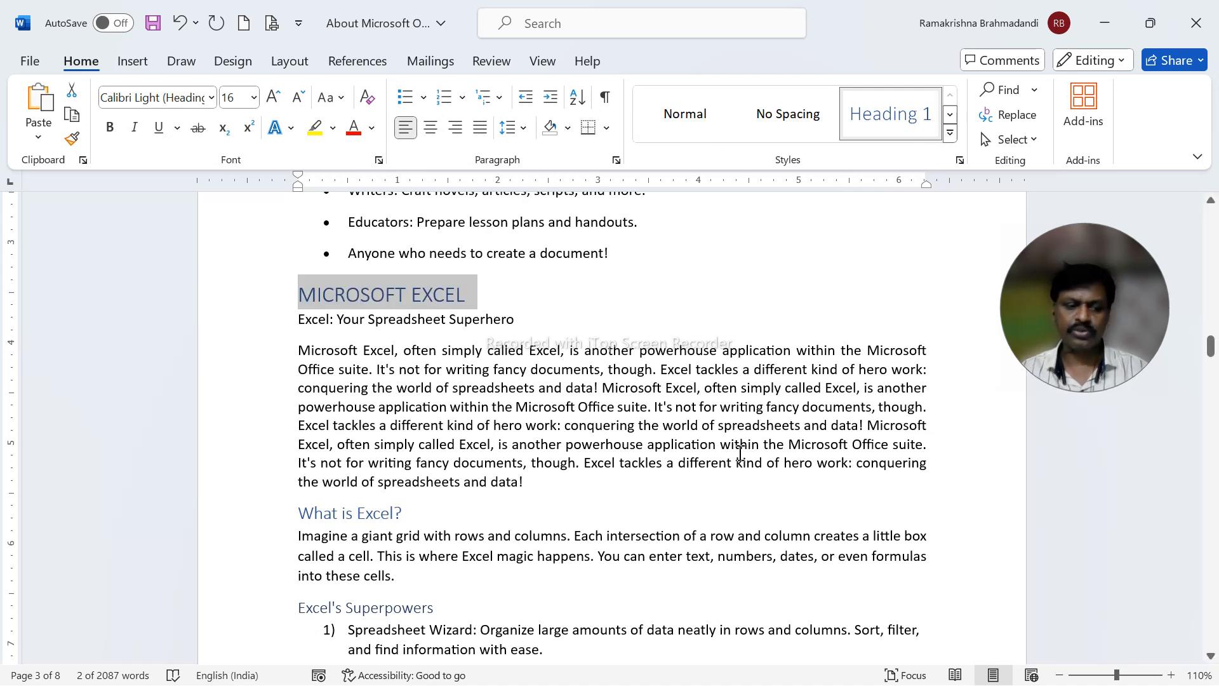
{"action": "key", "text": "ctrl+shift+n"}
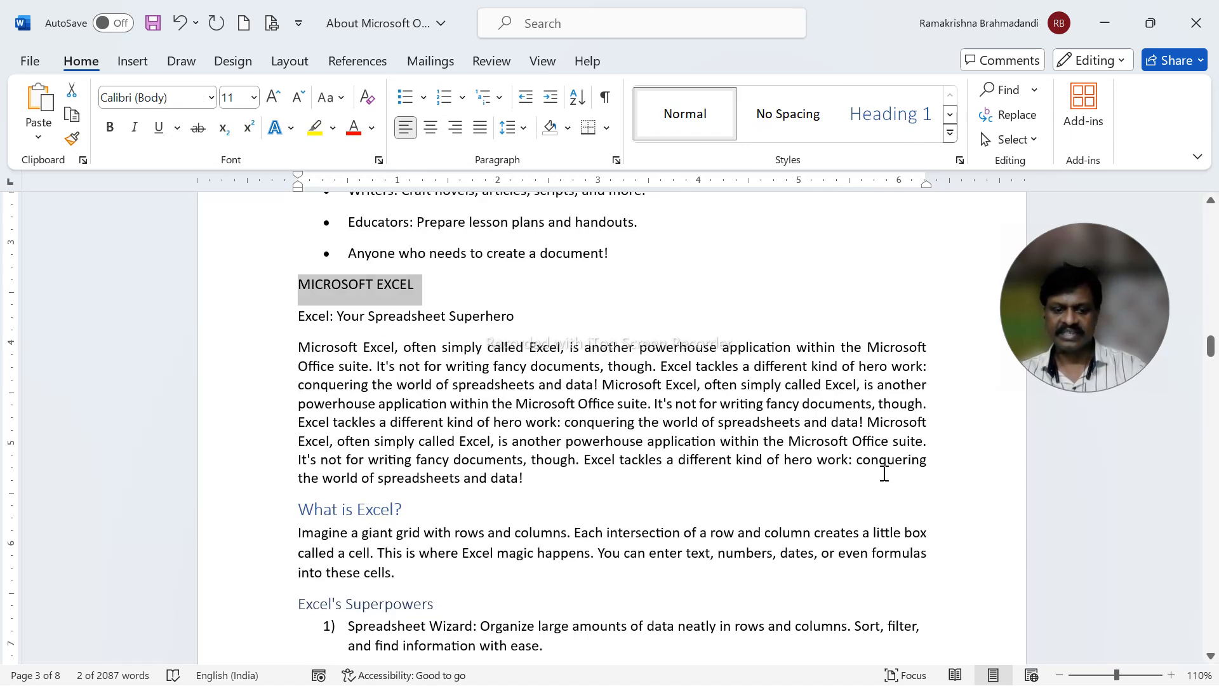
{"action": "key", "text": "ctrl+alt+1"}
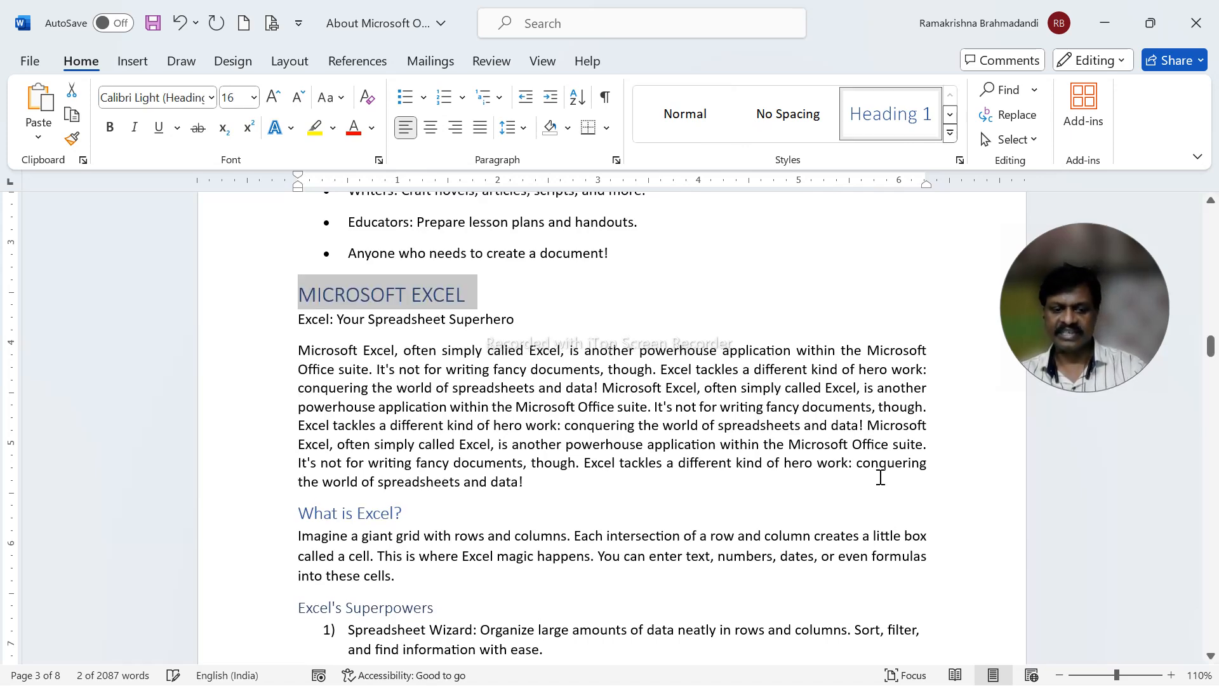
Deselect the heading, switch to the PowerPoint slide show and advance it to the Page Break slide
{"action": "left_click", "coordinate": [649, 395]}
{"action": "key", "text": "alt+Tab"}
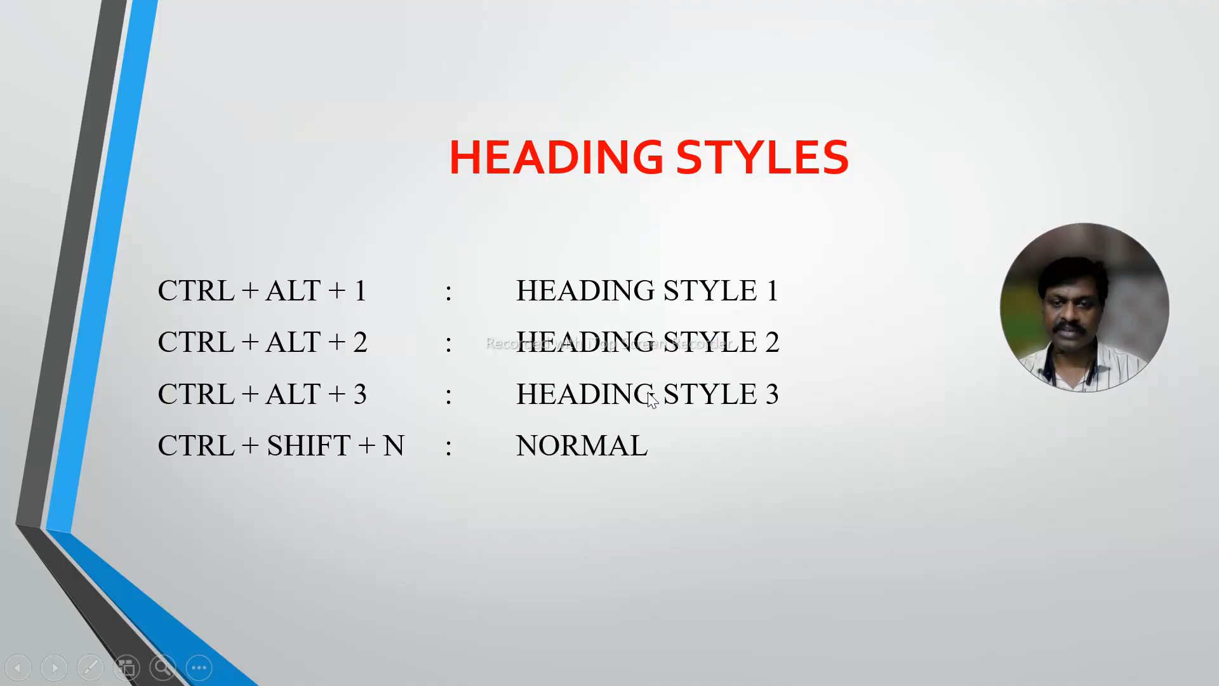
{"action": "left_click", "coordinate": [649, 348]}
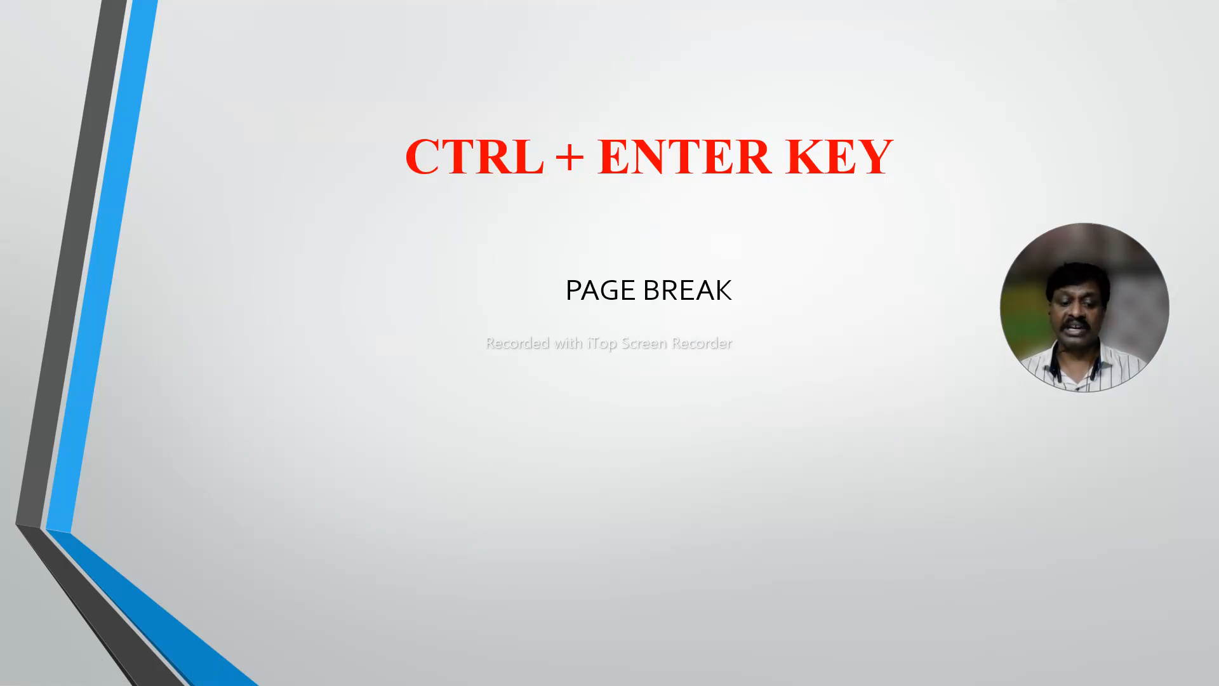
Insert a page break before the MICROSOFT EXCEL heading in Word, check the resulting pages, and finish the PowerPoint slide show
{"action": "key", "text": "alt+Tab"}
{"action": "scroll", "coordinate": [296, 355], "scroll_direction": "up", "scroll_amount": 2}
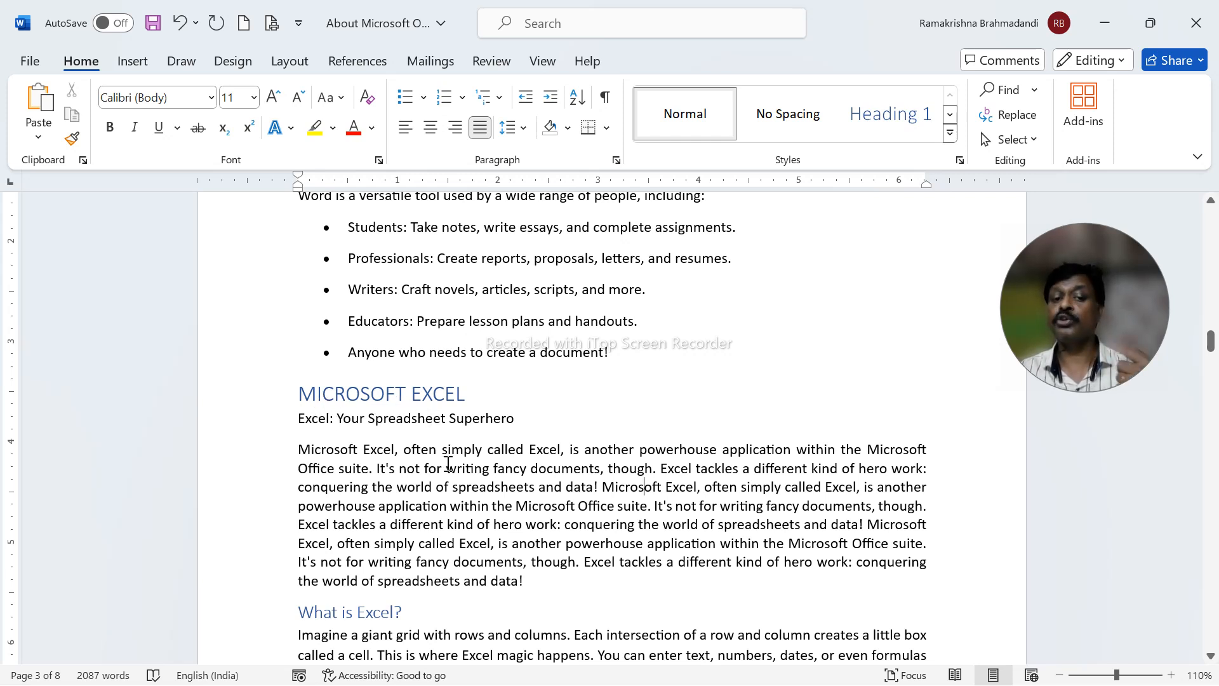
{"action": "left_click", "coordinate": [301, 398]}
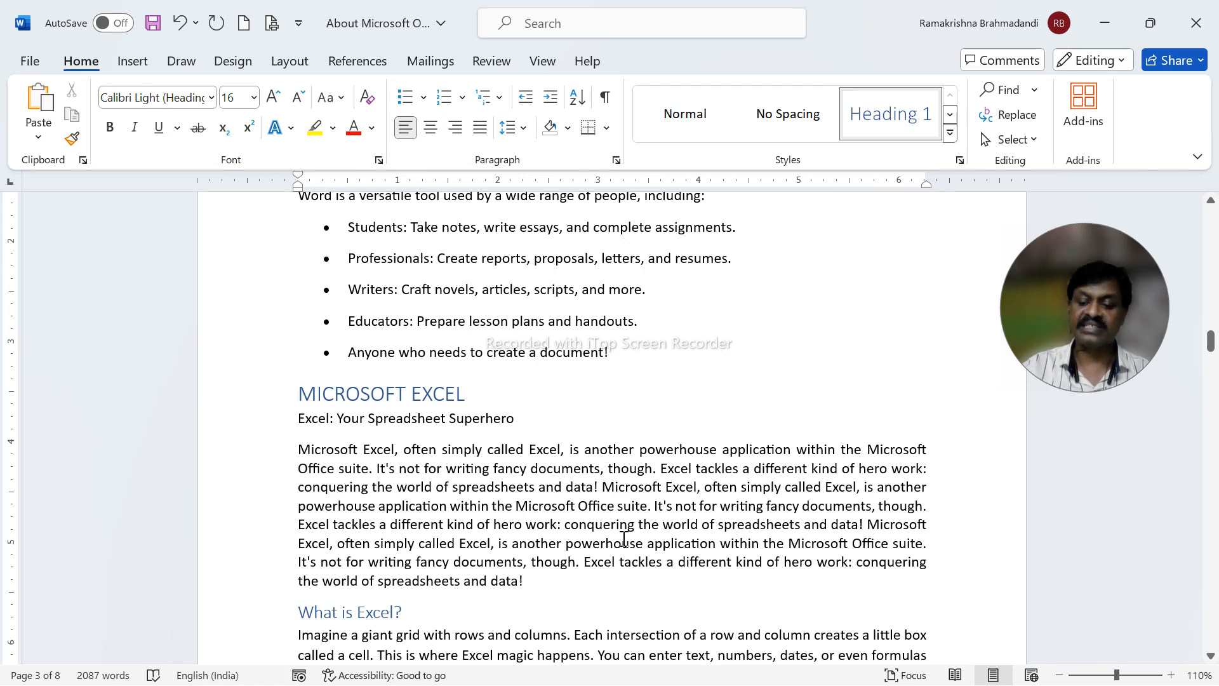
{"action": "key", "text": "ctrl+Return"}
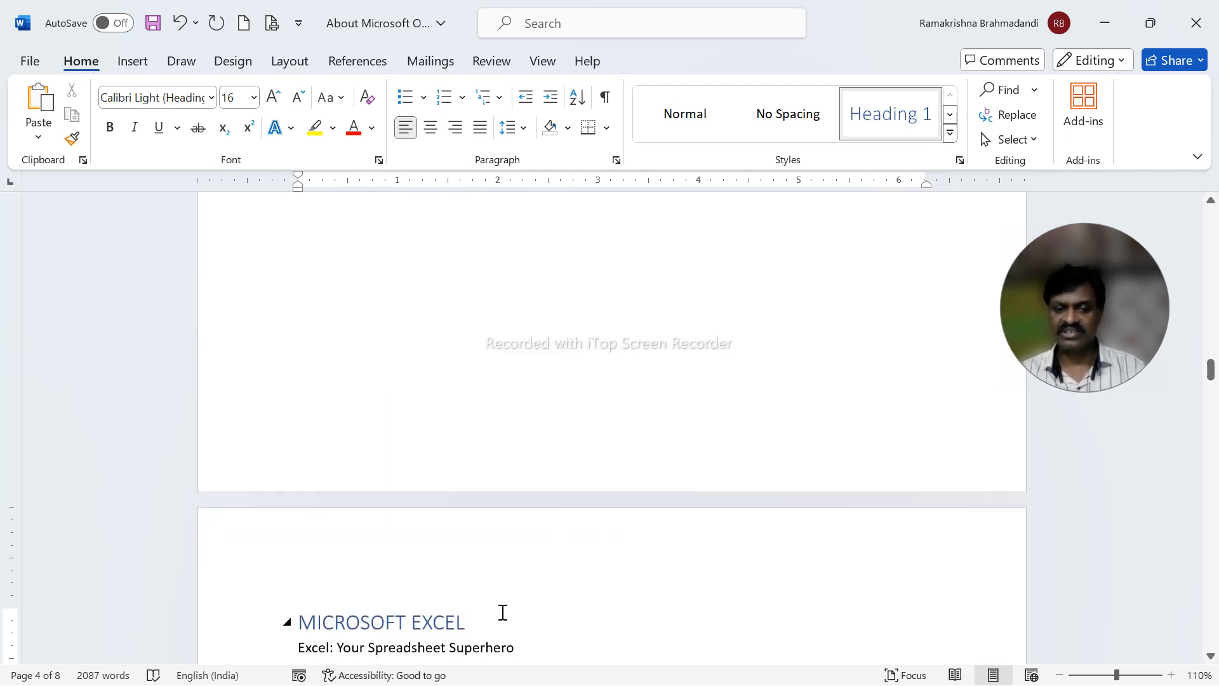
{"action": "scroll", "coordinate": [501, 612], "scroll_direction": "up", "scroll_amount": 8}
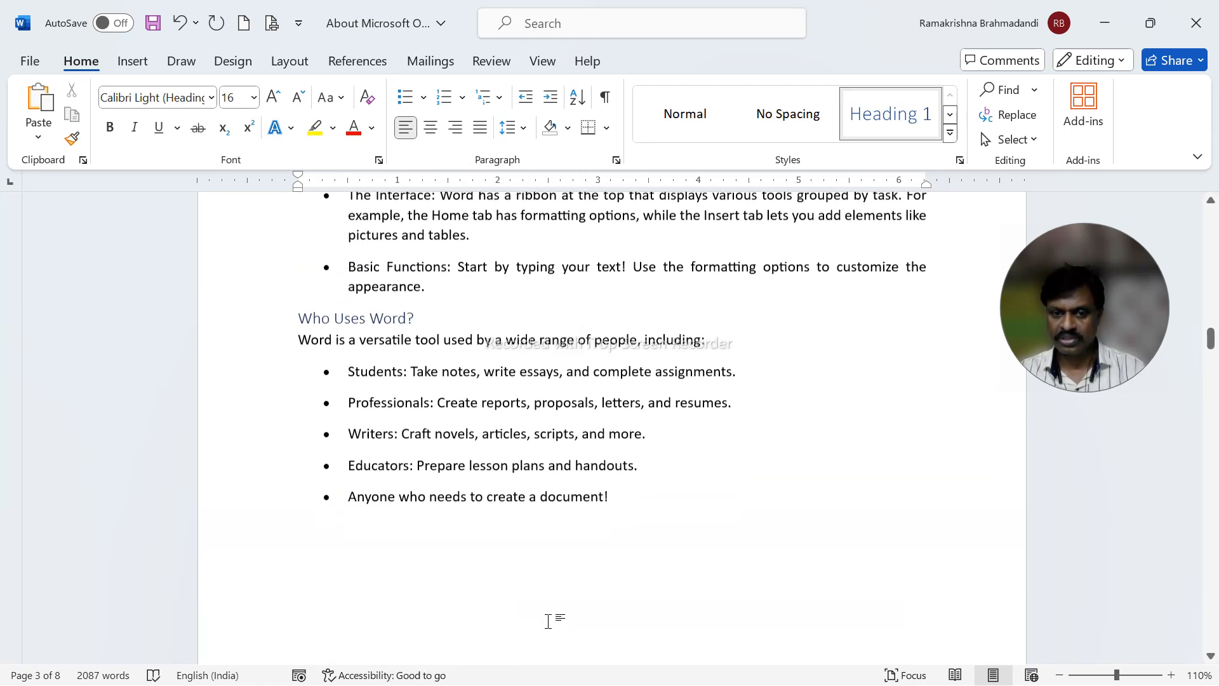
{"action": "scroll", "coordinate": [563, 611], "scroll_direction": "down", "scroll_amount": 3}
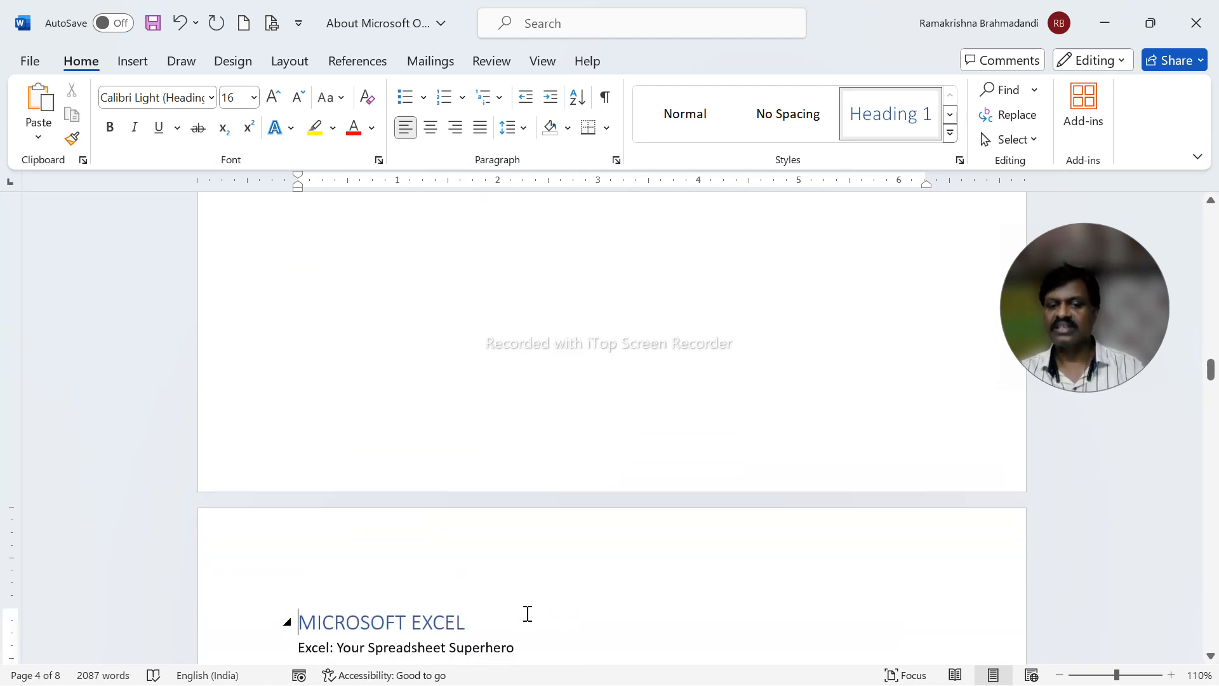
{"action": "scroll", "coordinate": [527, 613], "scroll_direction": "down", "scroll_amount": 5}
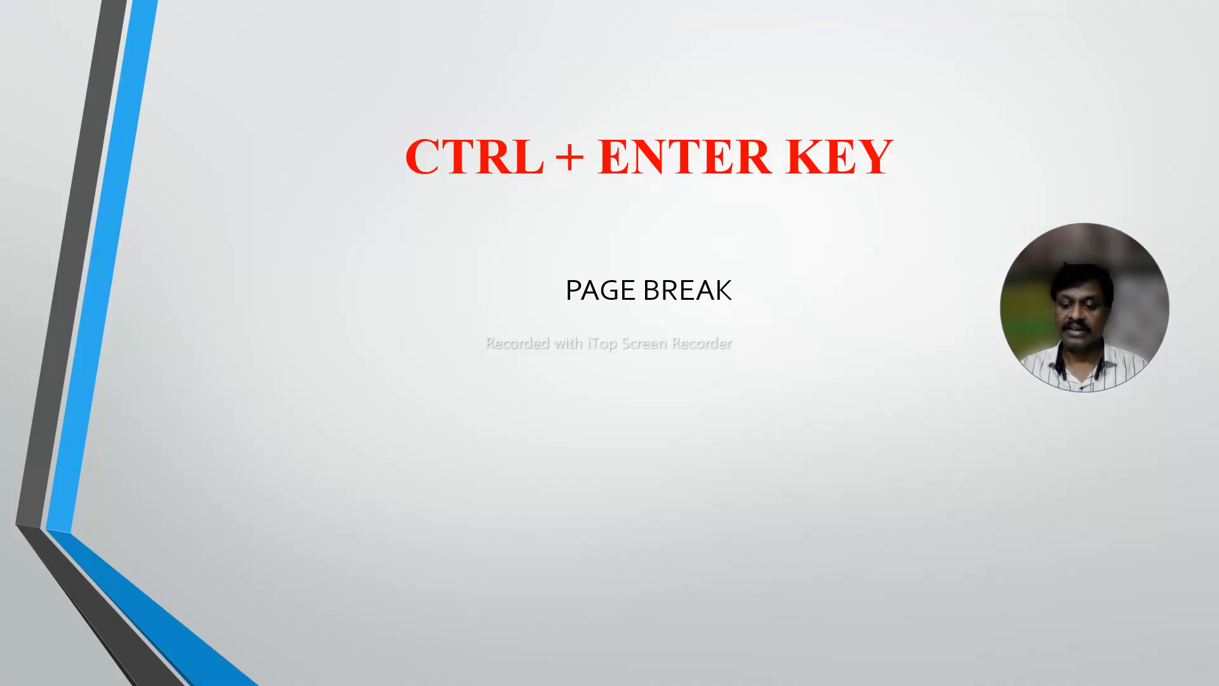
{"action": "key", "text": "Right"}
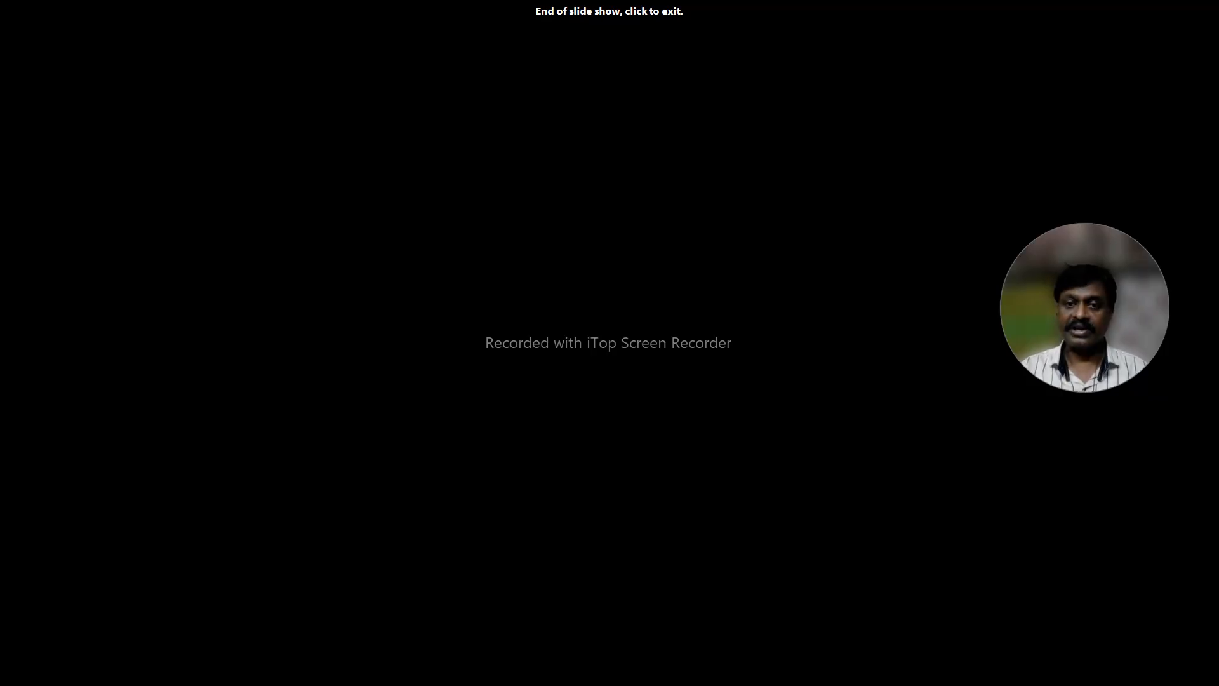